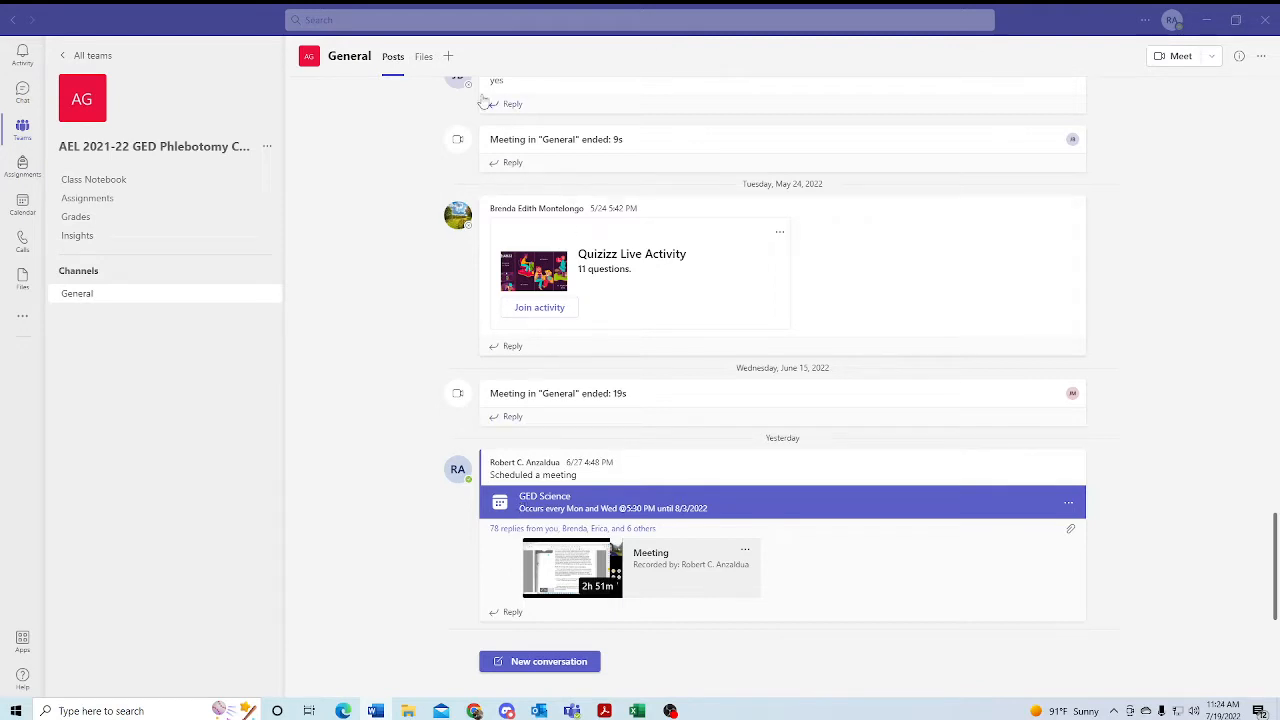
Start a new calendar meeting titled "GED Science Phlebotomy".
{"action": "left_click", "coordinate": [33, 201]}
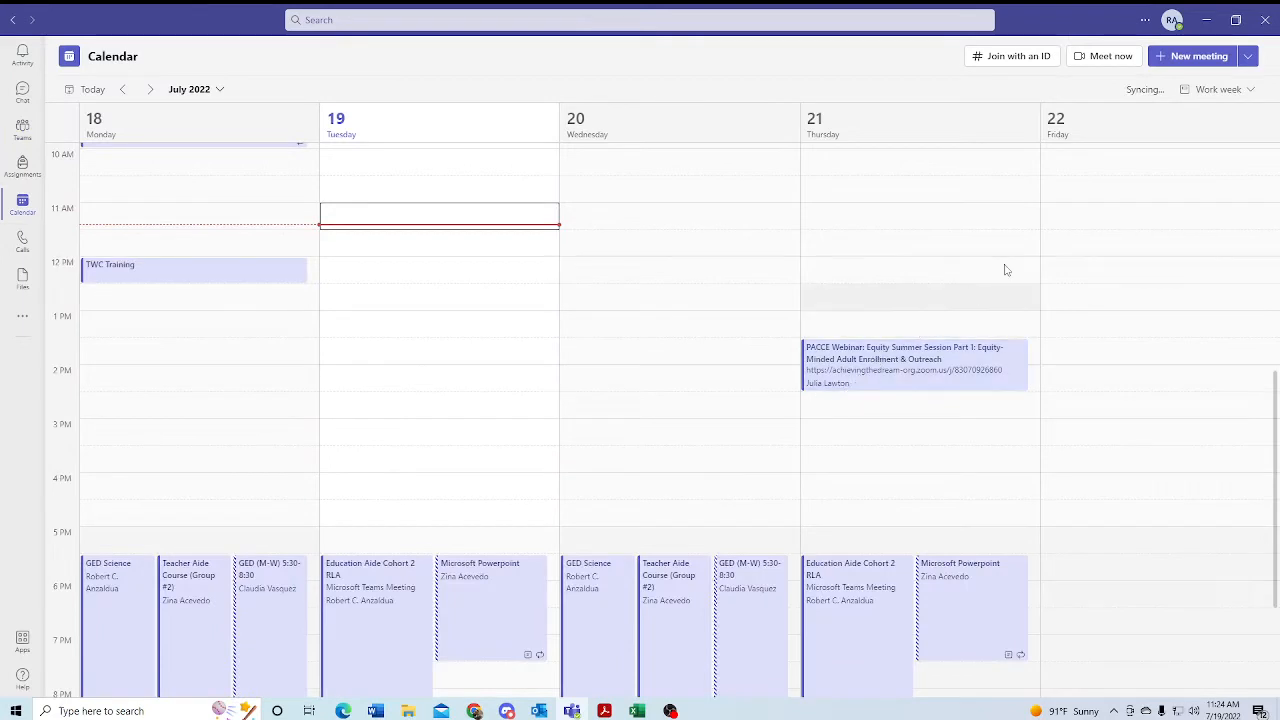
{"action": "left_click", "coordinate": [1193, 60]}
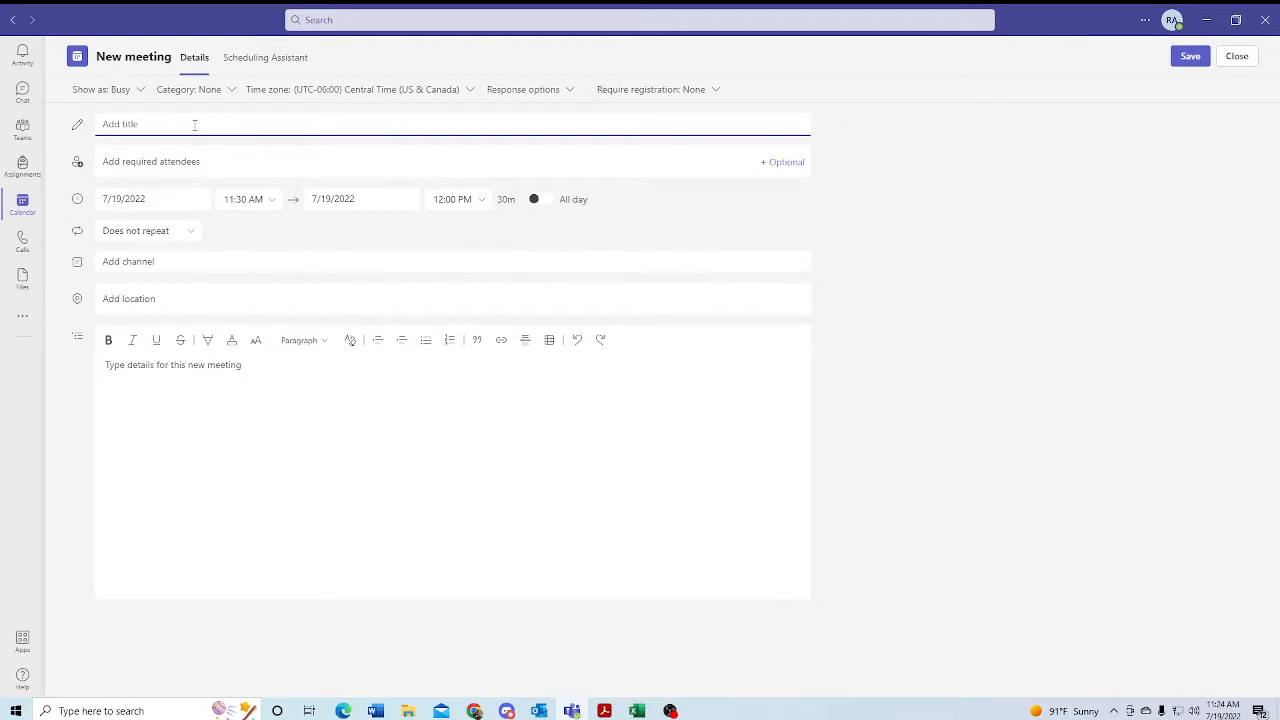
{"action": "type", "text": "GED Science Phlebotomy"}
{"action": "left_click", "coordinate": [160, 164]}
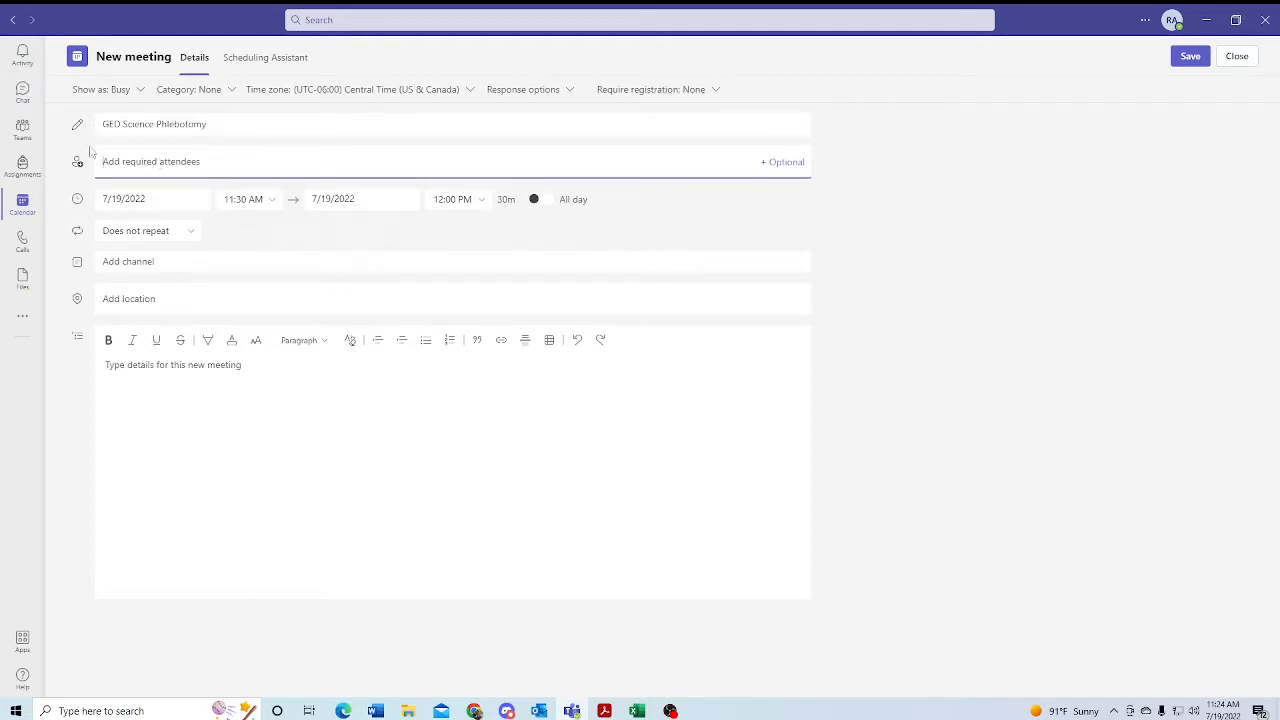
Set a custom recurrence for the meeting: every 1 week on Monday, Tuesday and Wednesday, ending 7/30/2022.
{"action": "left_click", "coordinate": [177, 233]}
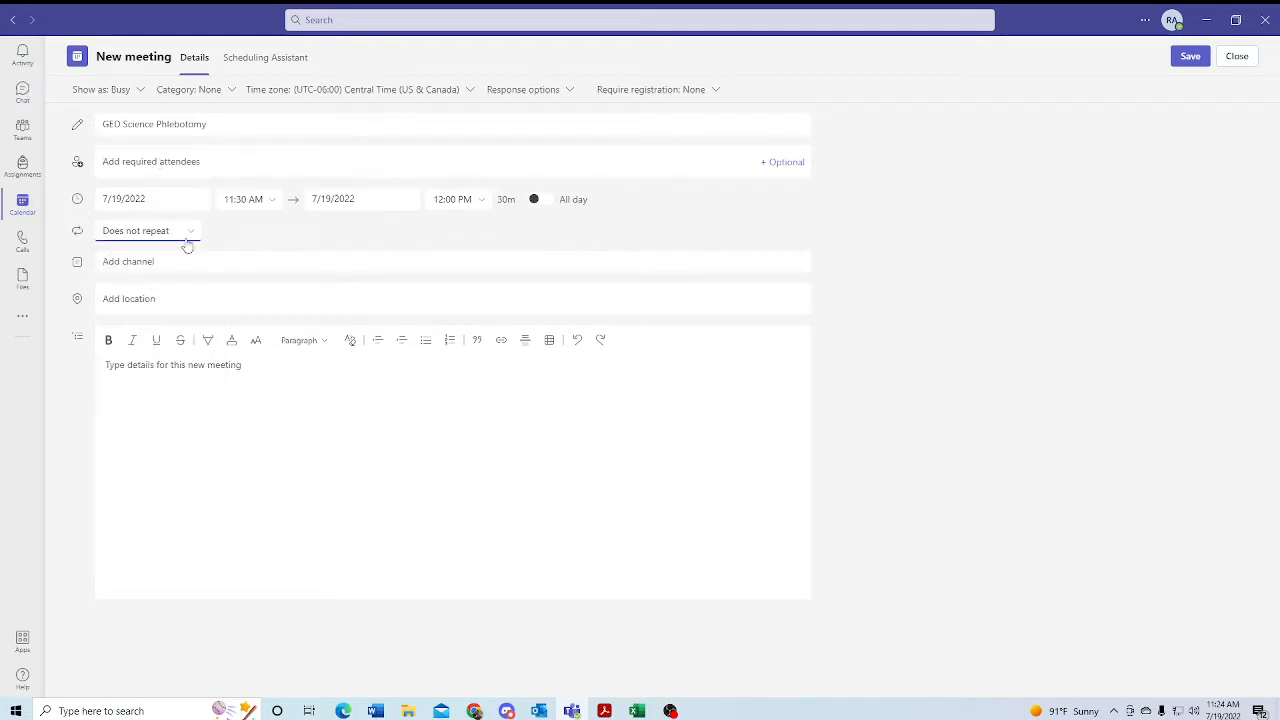
{"action": "left_click", "coordinate": [186, 234]}
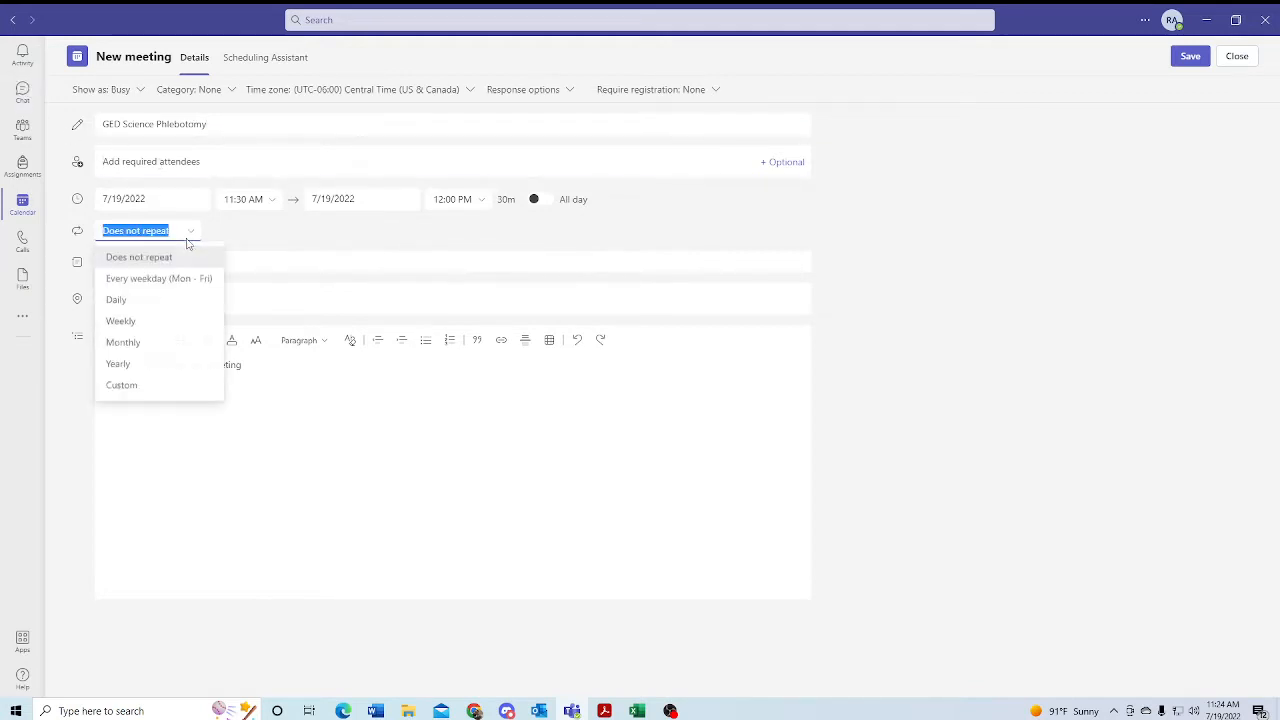
{"action": "left_click", "coordinate": [146, 387]}
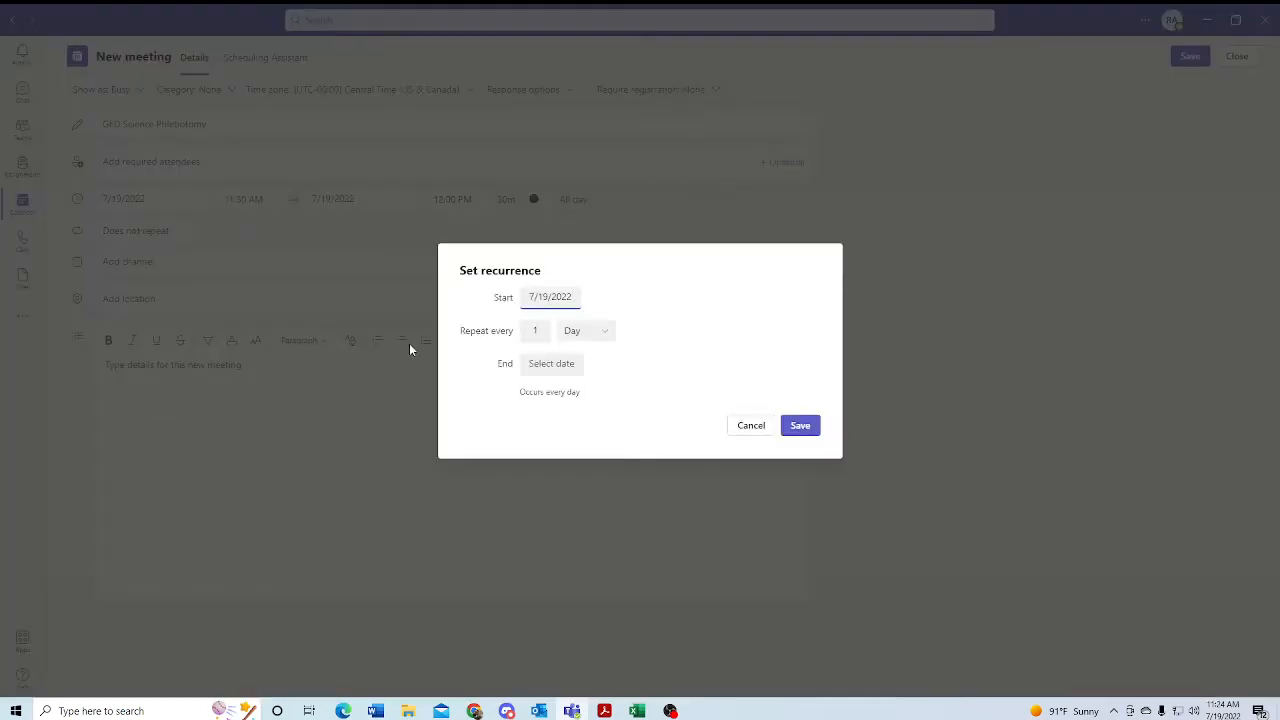
{"action": "left_click", "coordinate": [581, 337]}
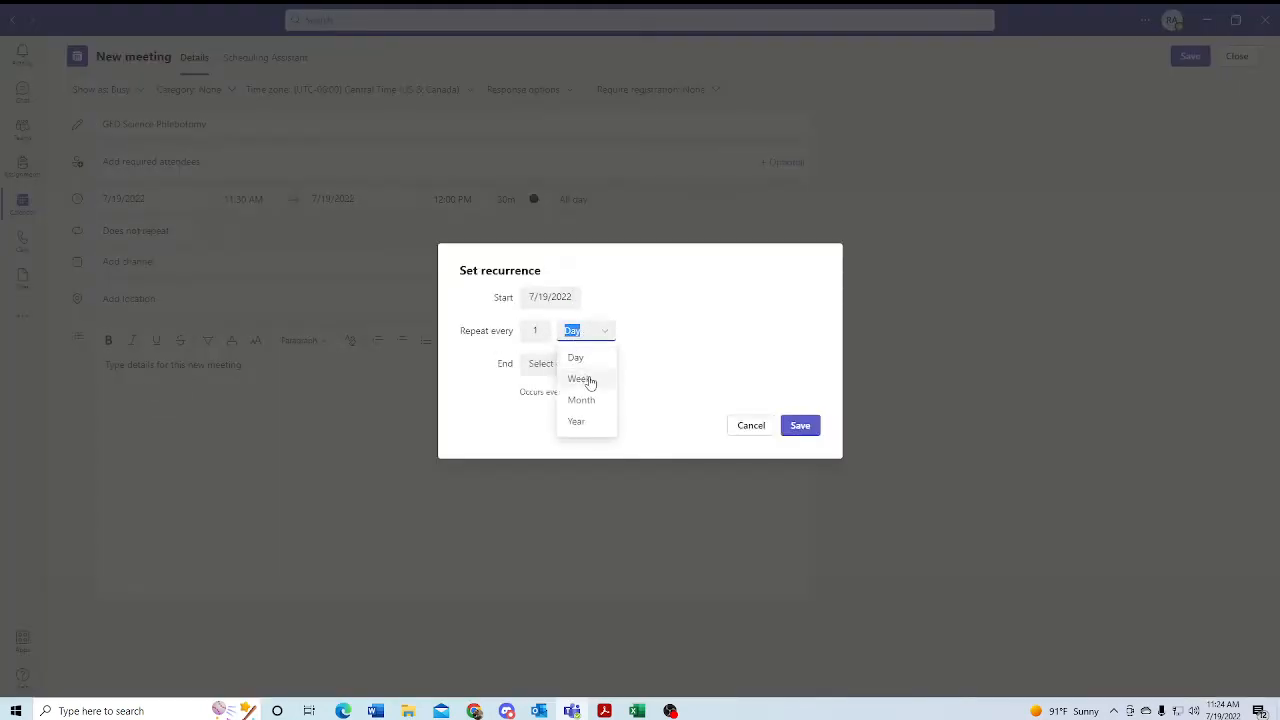
{"action": "left_click", "coordinate": [585, 375]}
{"action": "left_click", "coordinate": [555, 350]}
{"action": "left_click", "coordinate": [604, 352]}
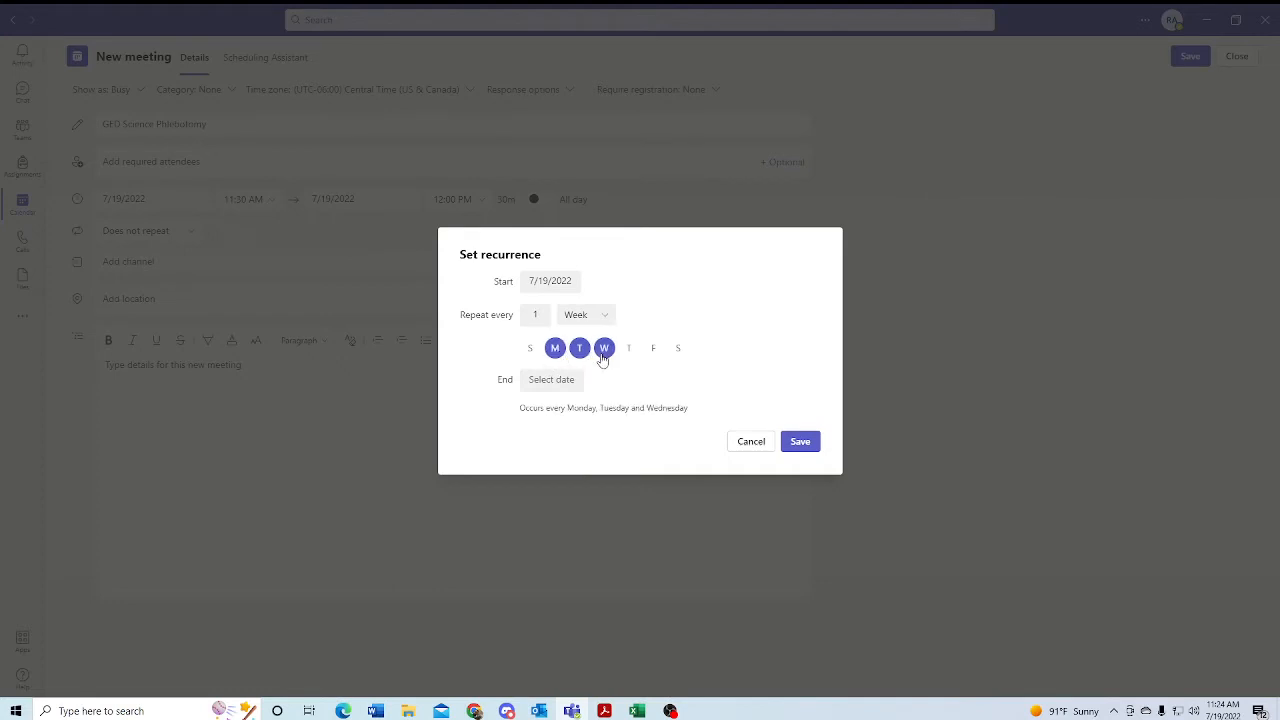
{"action": "left_click", "coordinate": [551, 381]}
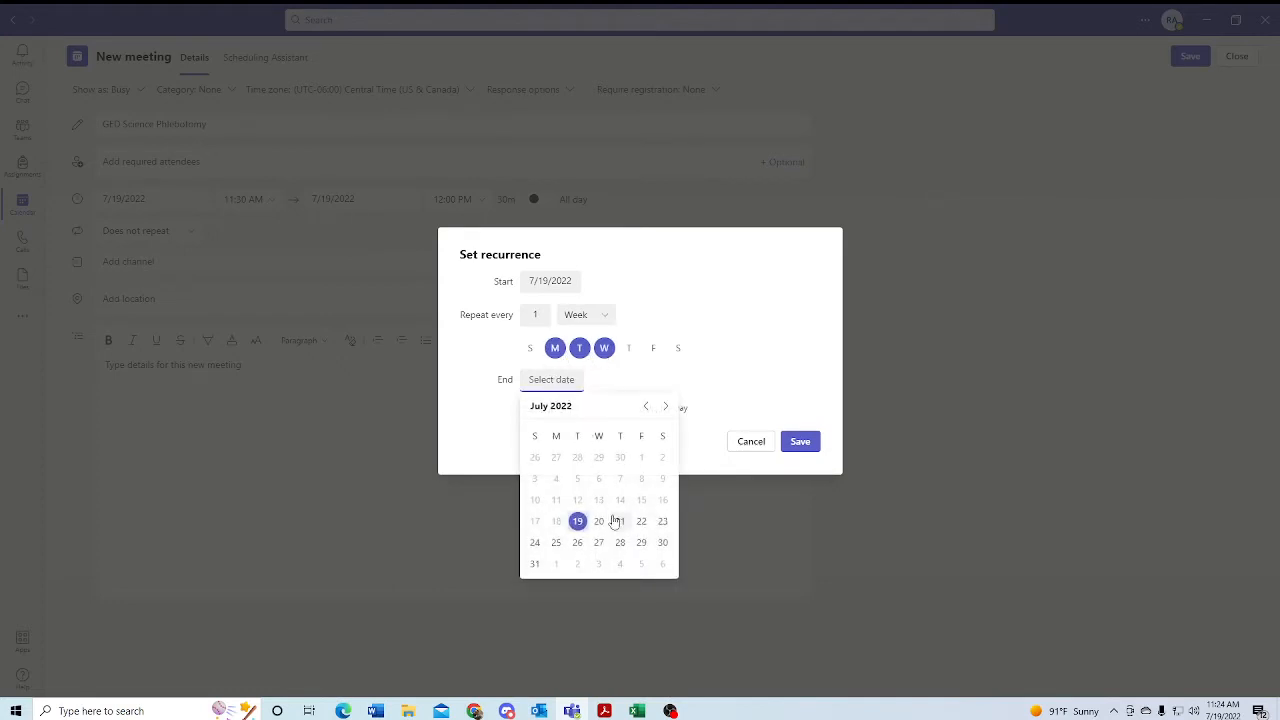
{"action": "left_click", "coordinate": [662, 540]}
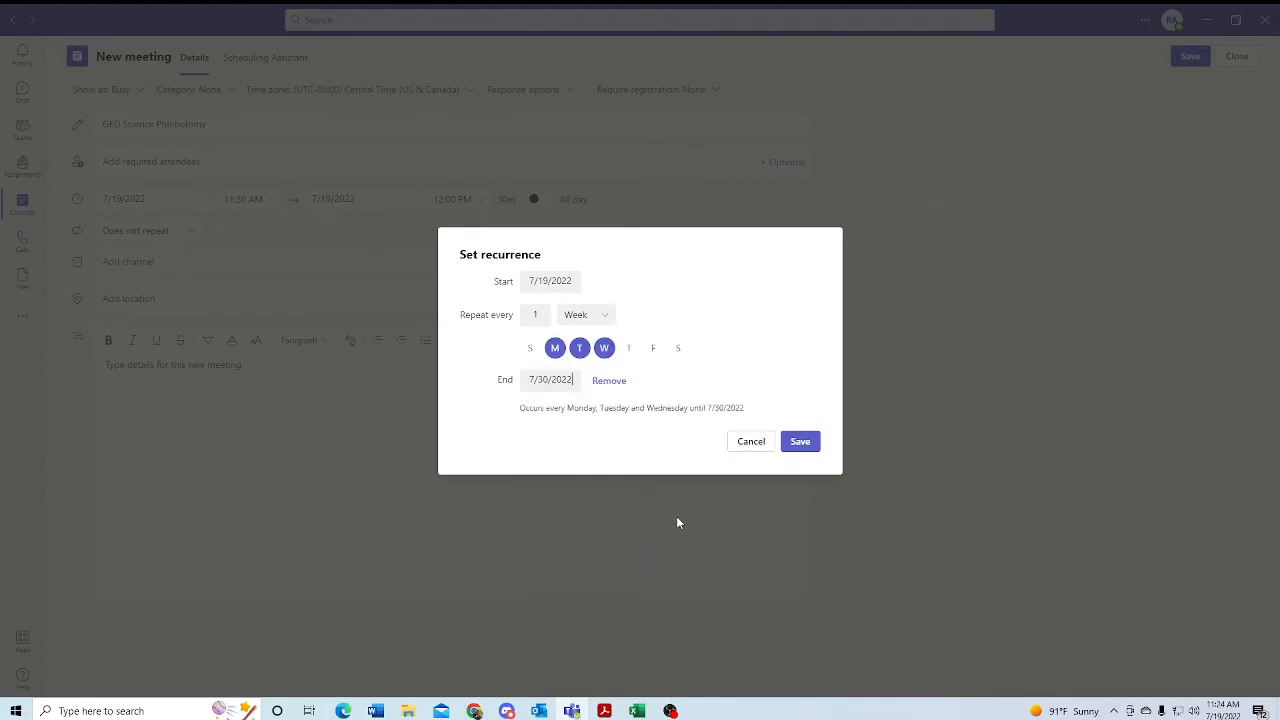
{"action": "left_click", "coordinate": [800, 441]}
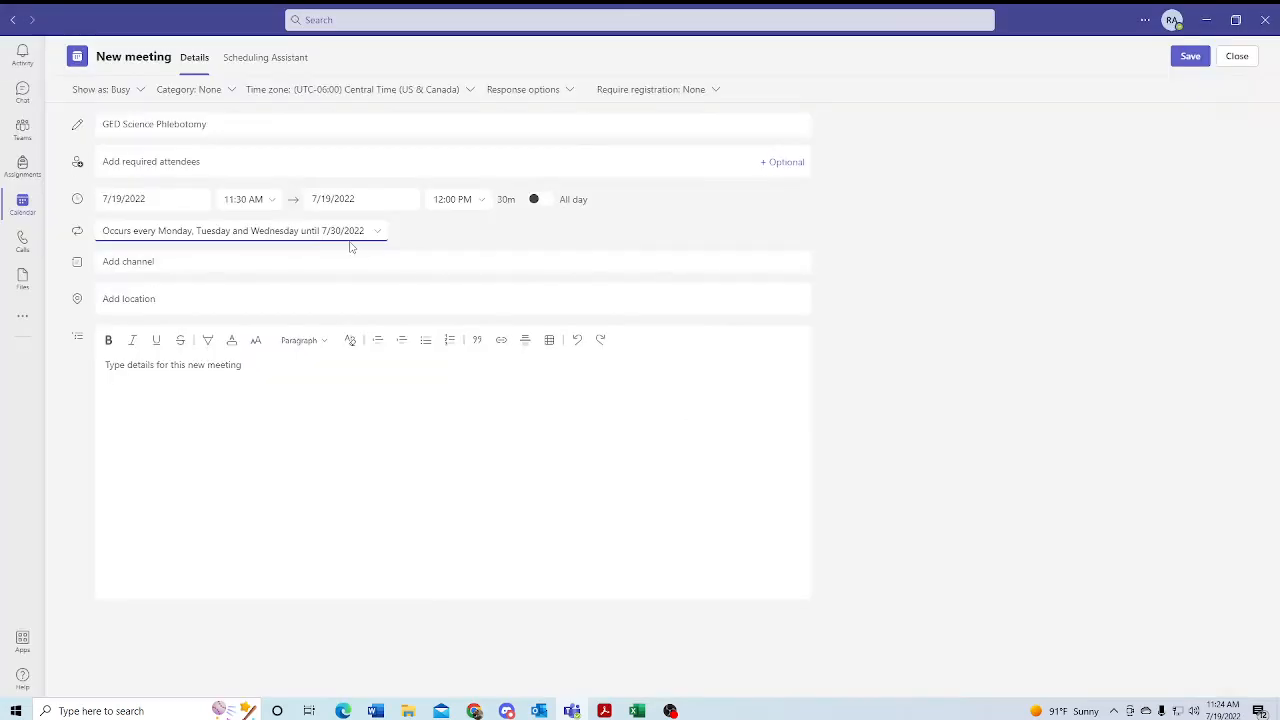
Set the meeting to start at 5:30 PM and end at 8:30 PM.
{"action": "left_click", "coordinate": [272, 200]}
{"action": "scroll", "coordinate": [257, 265], "scroll_direction": "up", "scroll_amount": 4}
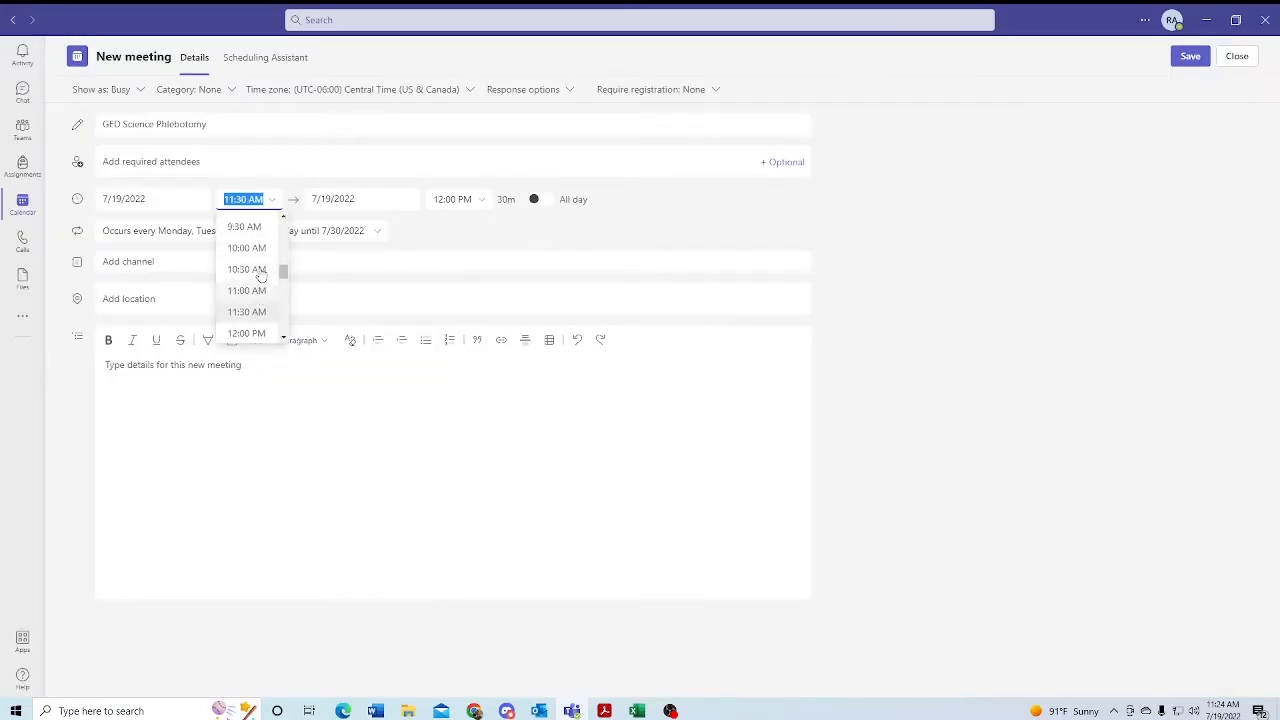
{"action": "scroll", "coordinate": [258, 270], "scroll_direction": "down", "scroll_amount": 15}
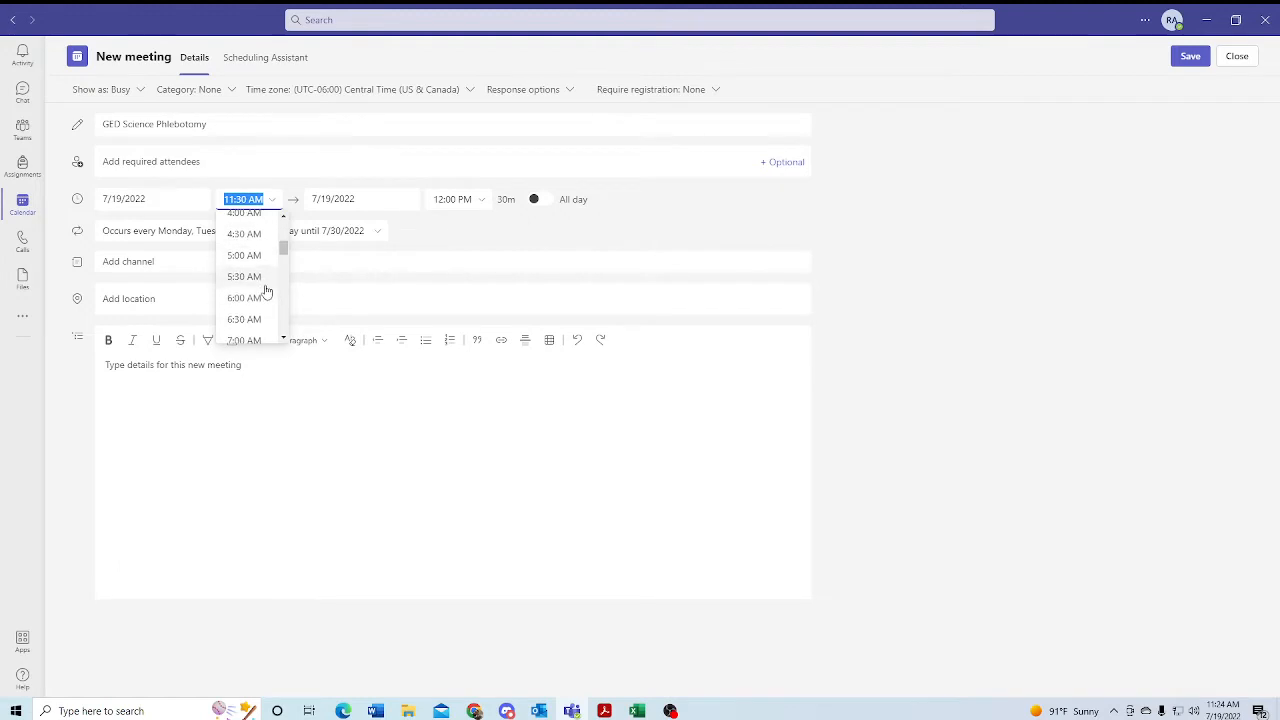
{"action": "scroll", "coordinate": [259, 287], "scroll_direction": "up", "scroll_amount": 4}
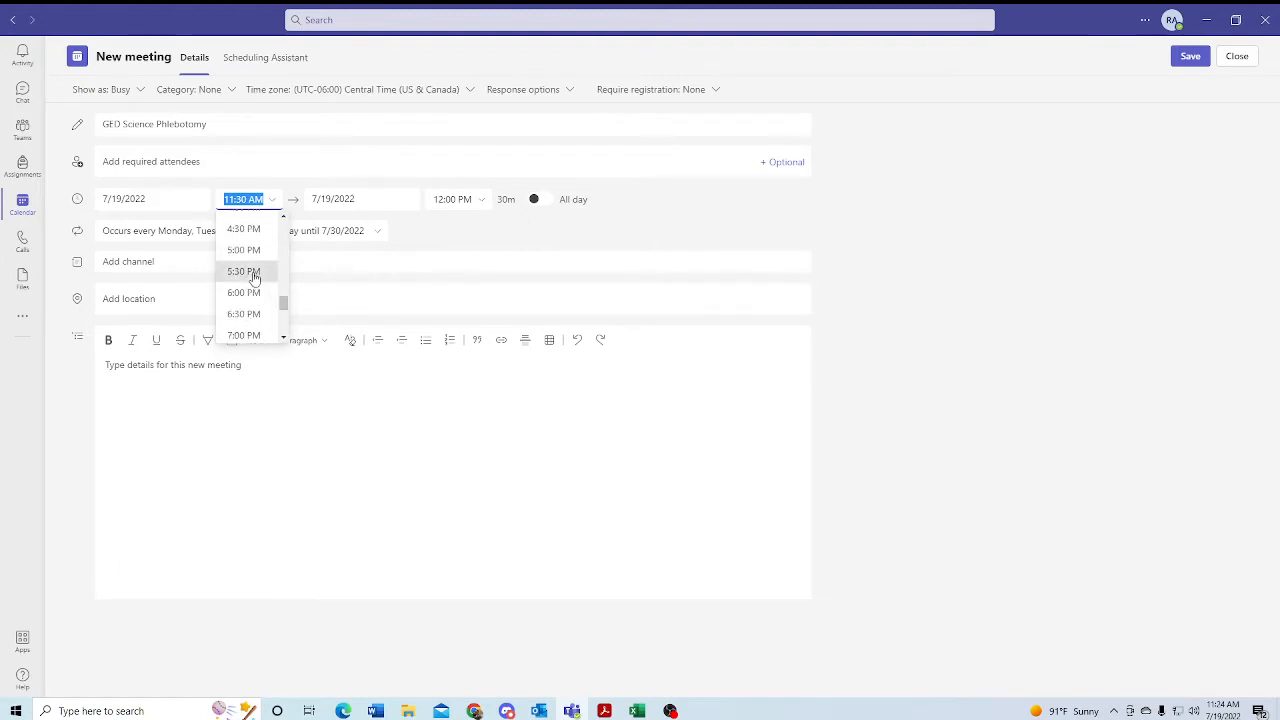
{"action": "left_click", "coordinate": [257, 270]}
{"action": "left_click", "coordinate": [485, 203]}
{"action": "scroll", "coordinate": [457, 286], "scroll_direction": "down", "scroll_amount": 3}
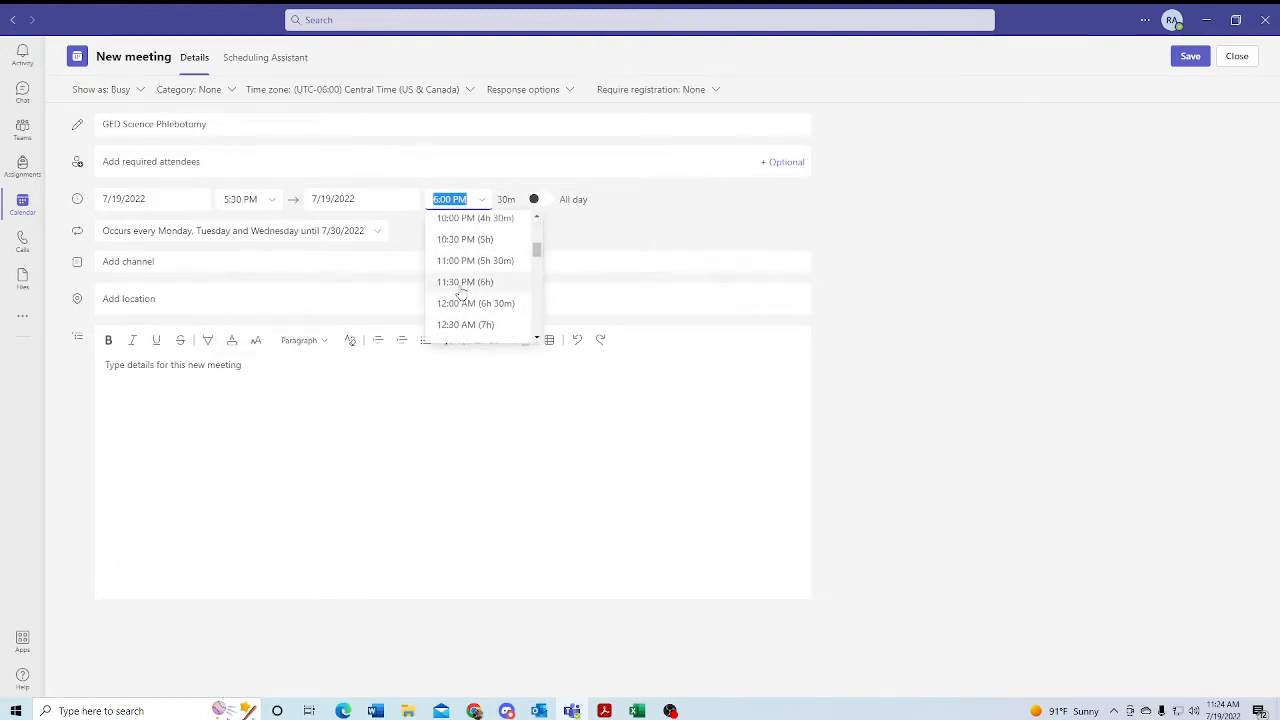
{"action": "scroll", "coordinate": [457, 286], "scroll_direction": "up", "scroll_amount": 2}
{"action": "left_click", "coordinate": [460, 221]}
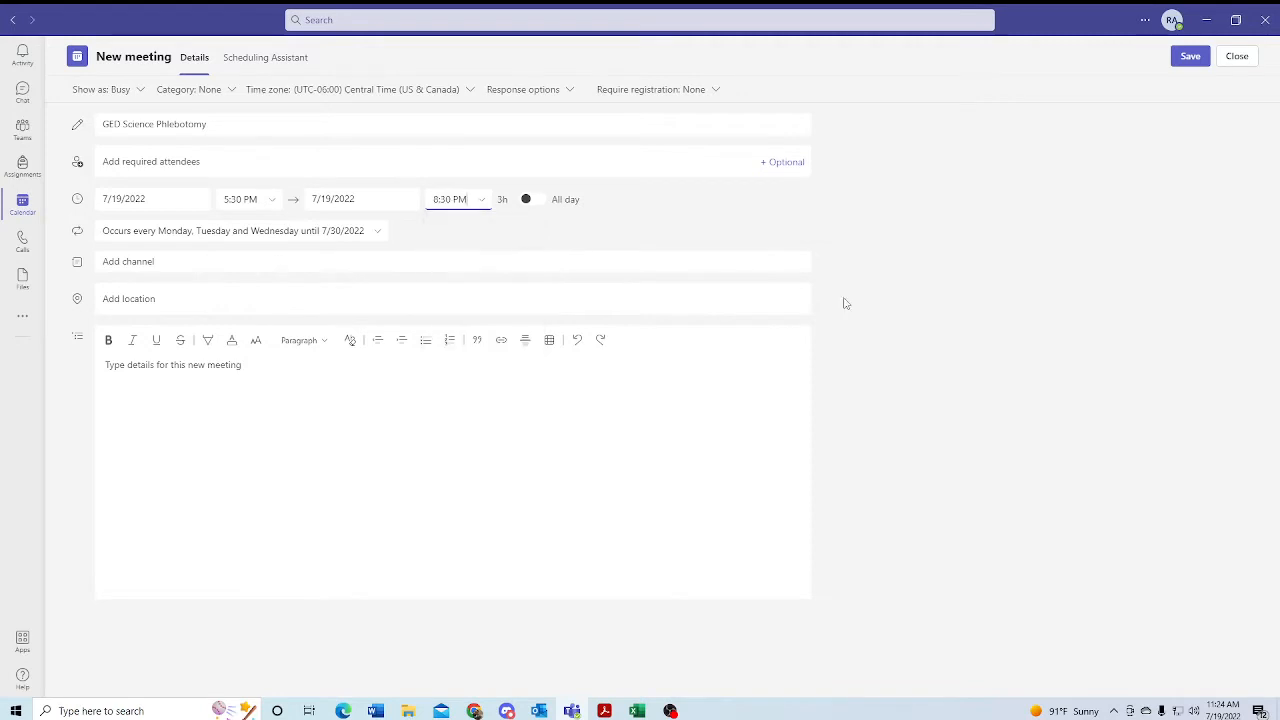
Assign the meeting to the General channel of the AEL 2021-22 GED Phlebotomy Cohort 1 team.
{"action": "left_click", "coordinate": [220, 261]}
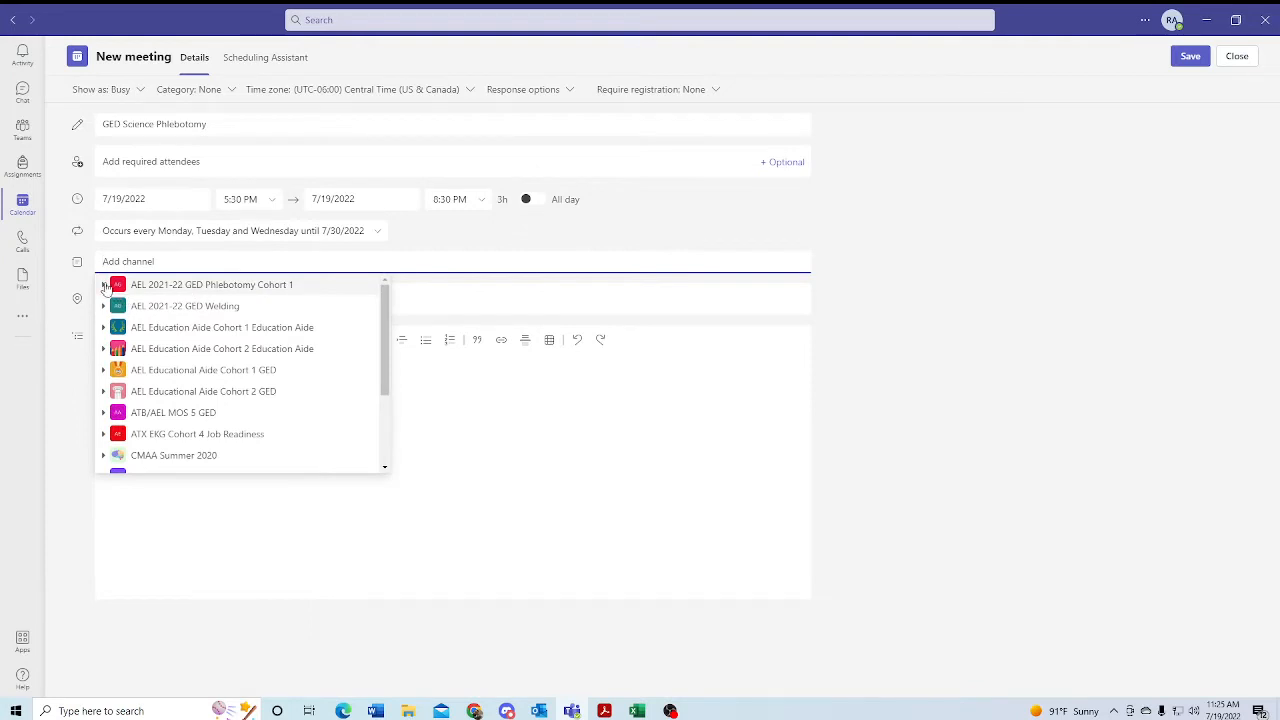
{"action": "left_click", "coordinate": [180, 286]}
{"action": "left_click", "coordinate": [174, 305]}
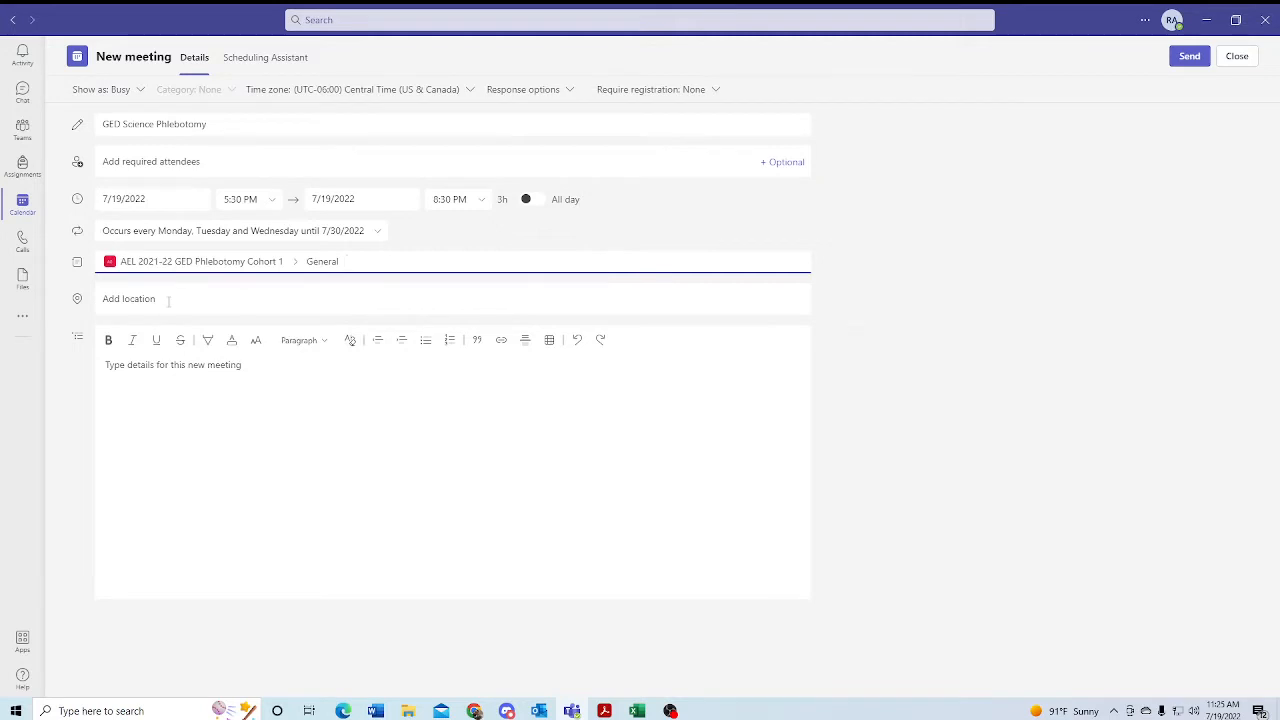
Close the new meeting form and discard the unsent meeting.
{"action": "left_click", "coordinate": [168, 299]}
{"action": "left_click", "coordinate": [194, 380]}
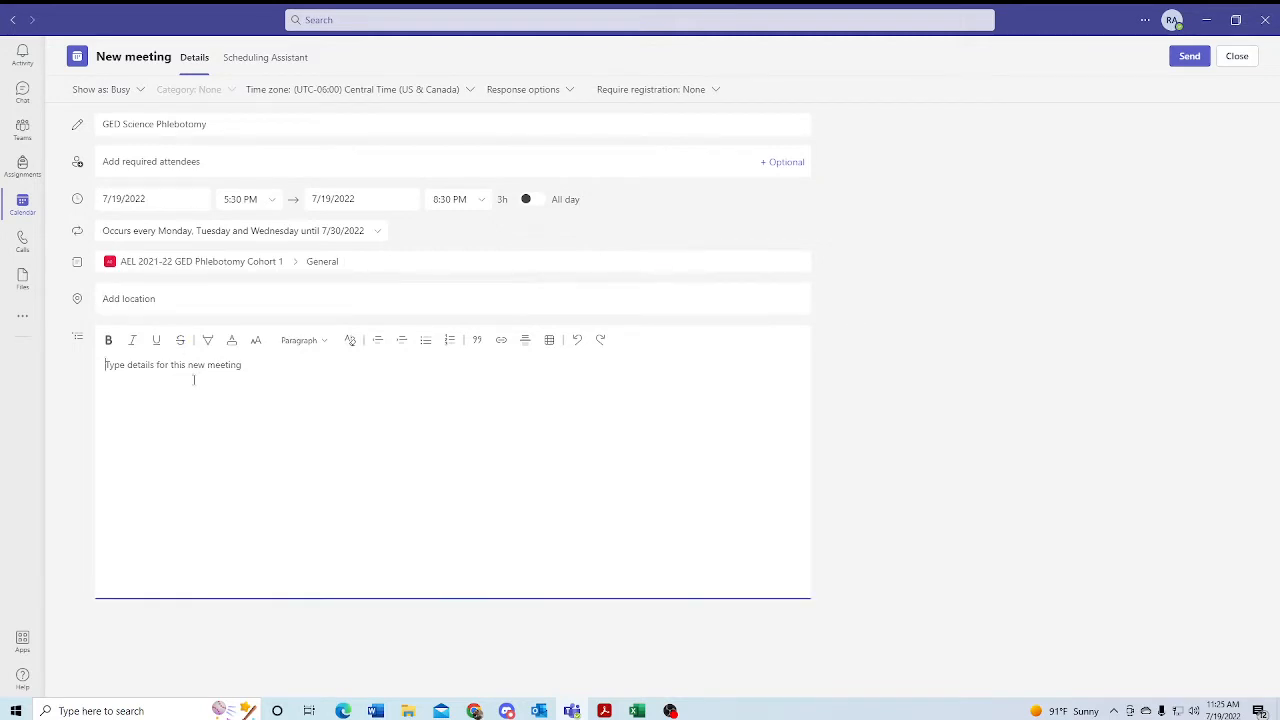
{"action": "left_click", "coordinate": [1235, 62]}
{"action": "left_click", "coordinate": [632, 379]}
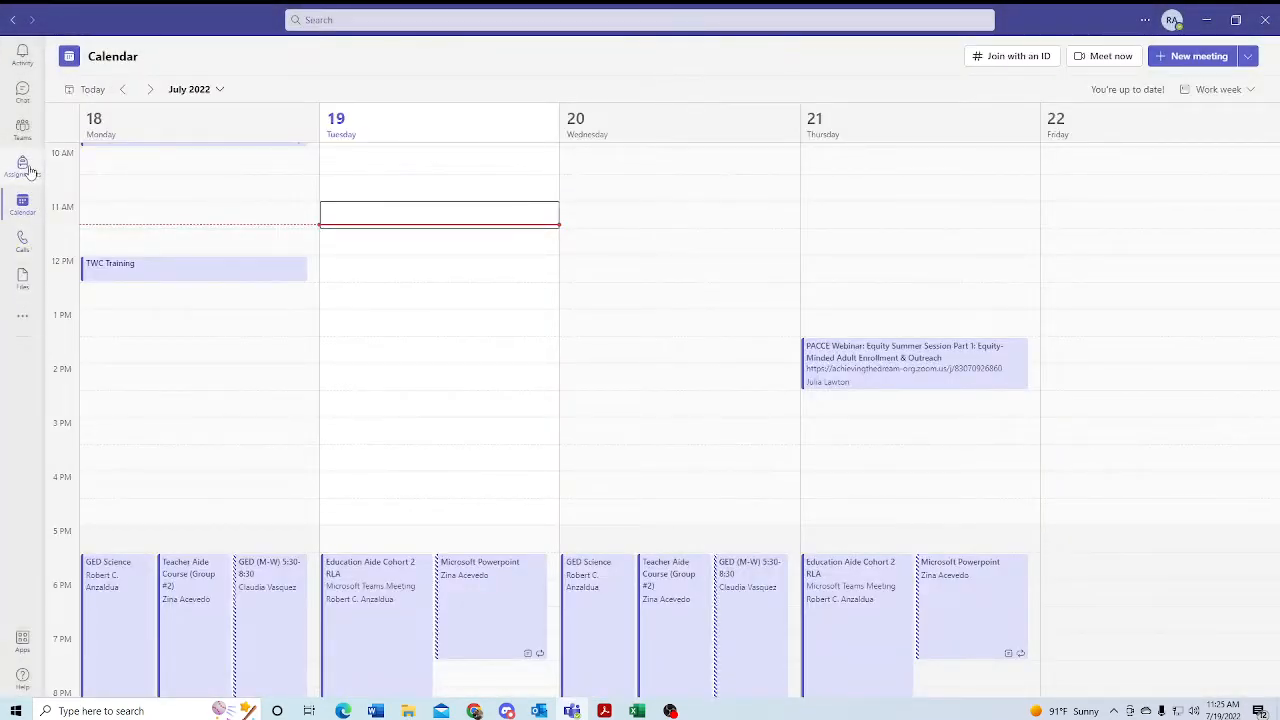
Return to the class team's General channel, expand the GED Science meeting replies and examine the latest attendance report entry.
{"action": "left_click", "coordinate": [22, 130]}
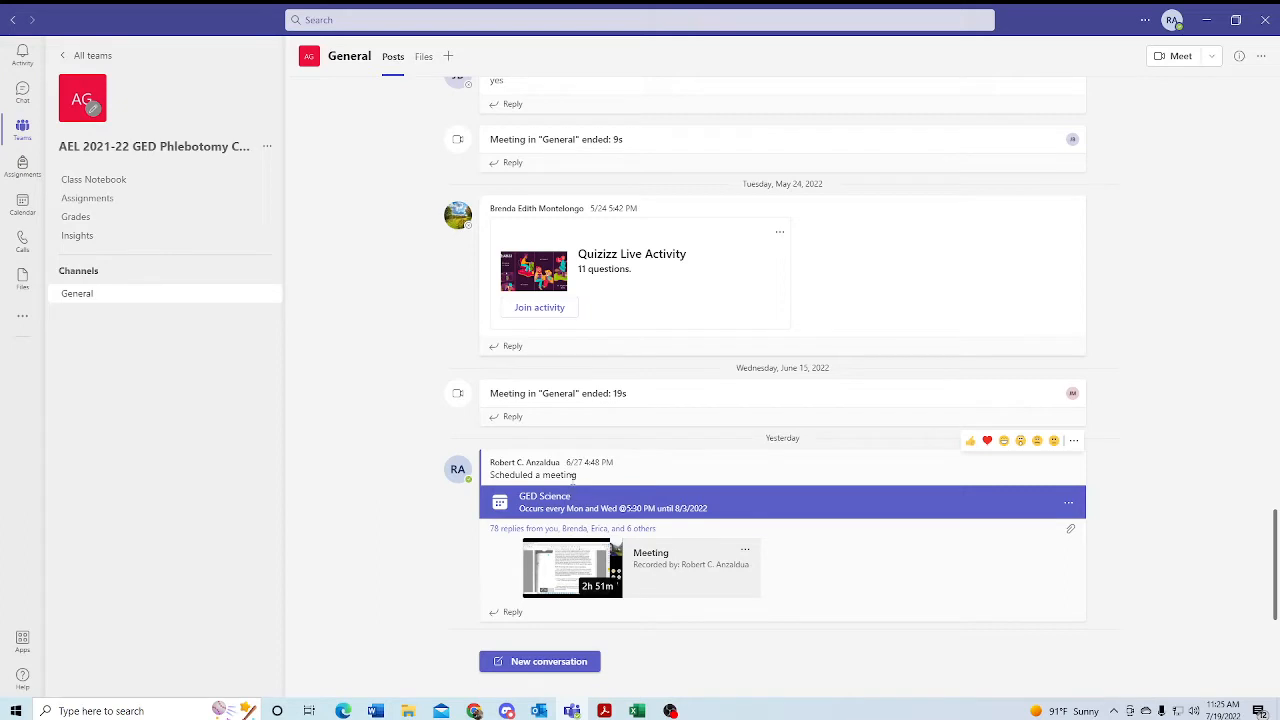
{"action": "left_click", "coordinate": [540, 529]}
{"action": "scroll", "coordinate": [545, 525], "scroll_direction": "down", "scroll_amount": 10}
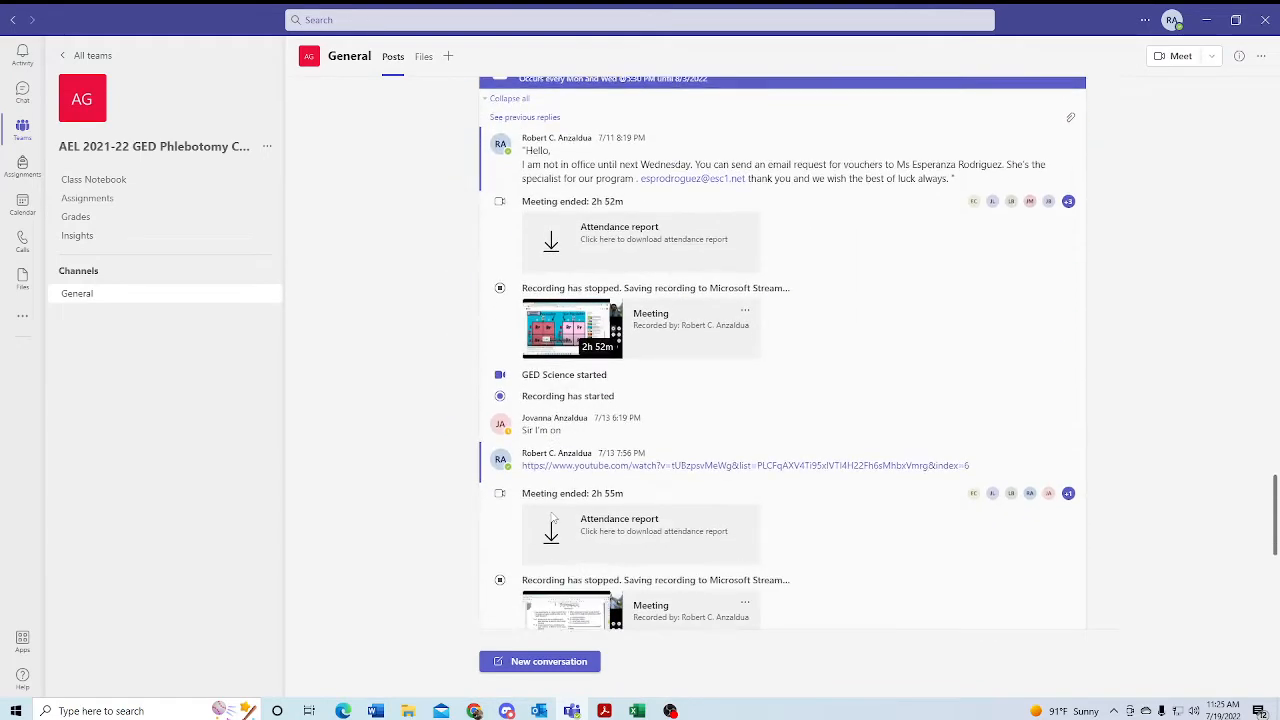
{"action": "scroll", "coordinate": [553, 517], "scroll_direction": "down", "scroll_amount": 3}
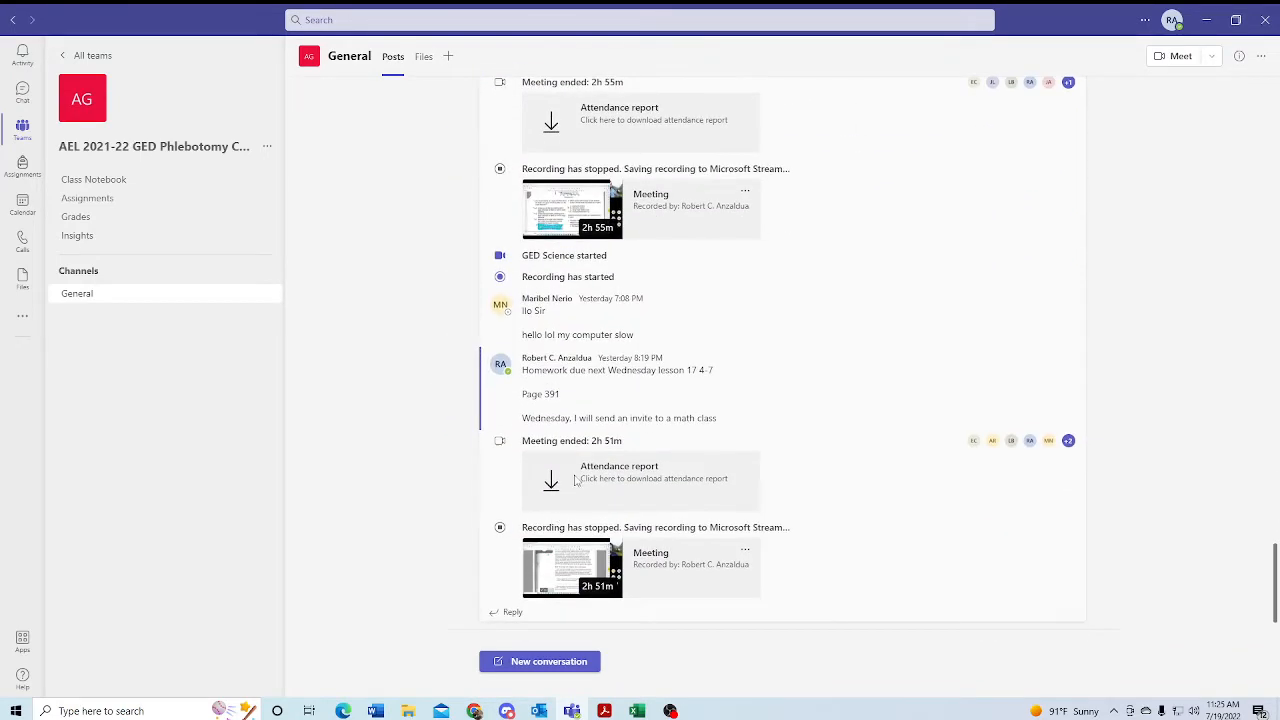
{"action": "scroll", "coordinate": [577, 479], "scroll_direction": "up", "scroll_amount": 3}
{"action": "scroll", "coordinate": [577, 479], "scroll_direction": "up", "scroll_amount": 2}
{"action": "scroll", "coordinate": [580, 450], "scroll_direction": "down", "scroll_amount": 5}
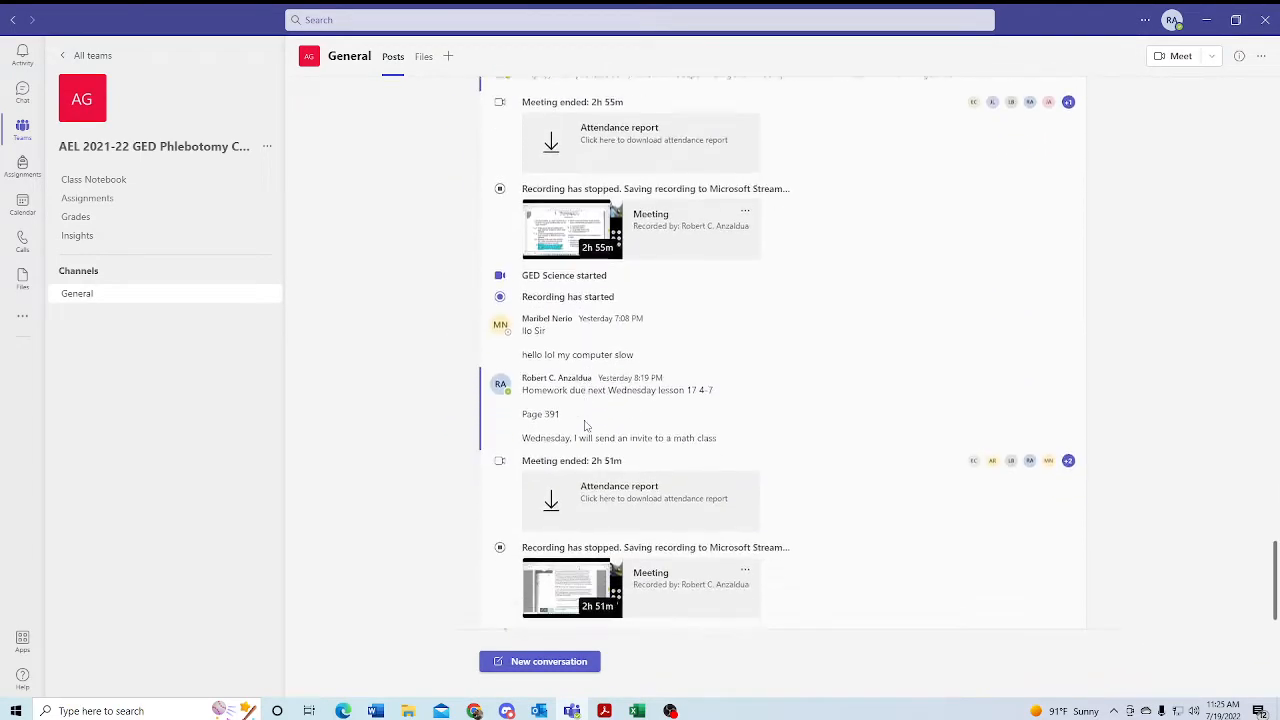
{"action": "mouse_move", "coordinate": [586, 420]}
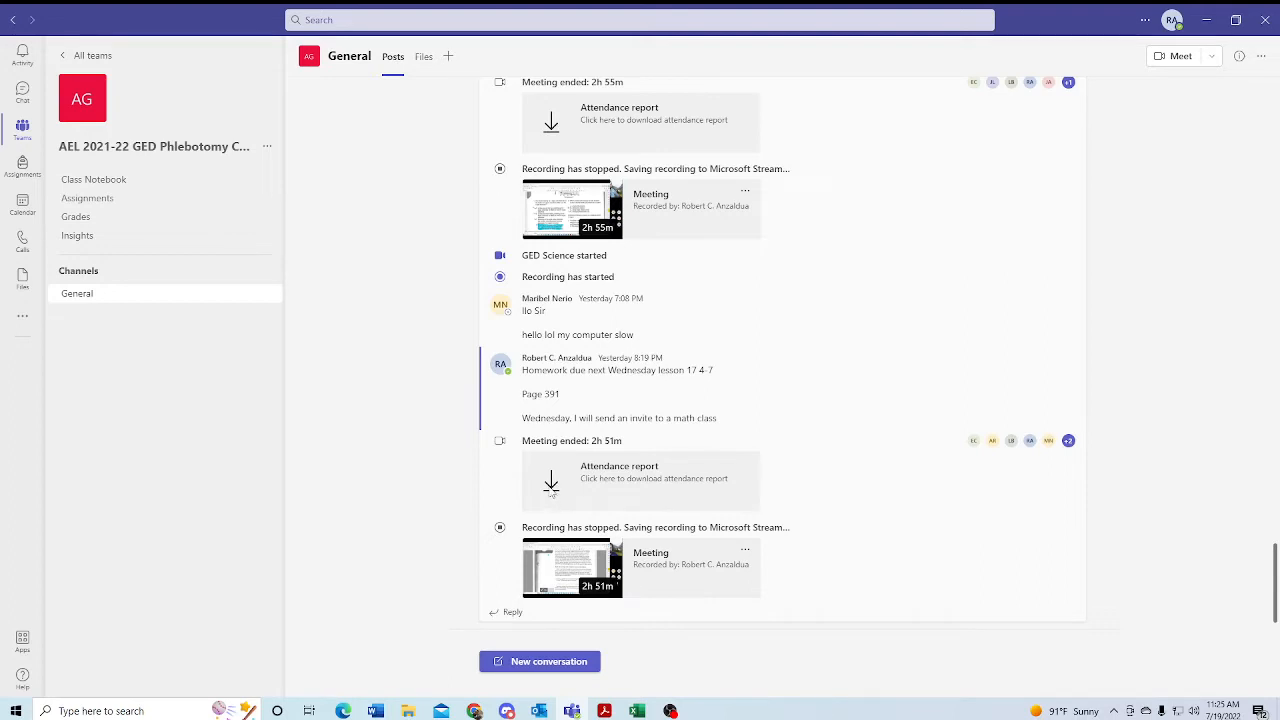
Open the downloaded meetingAttendanceReport(General) file in Excel and enlarge the sheet to 180% for reading.
{"action": "left_click", "coordinate": [408, 713]}
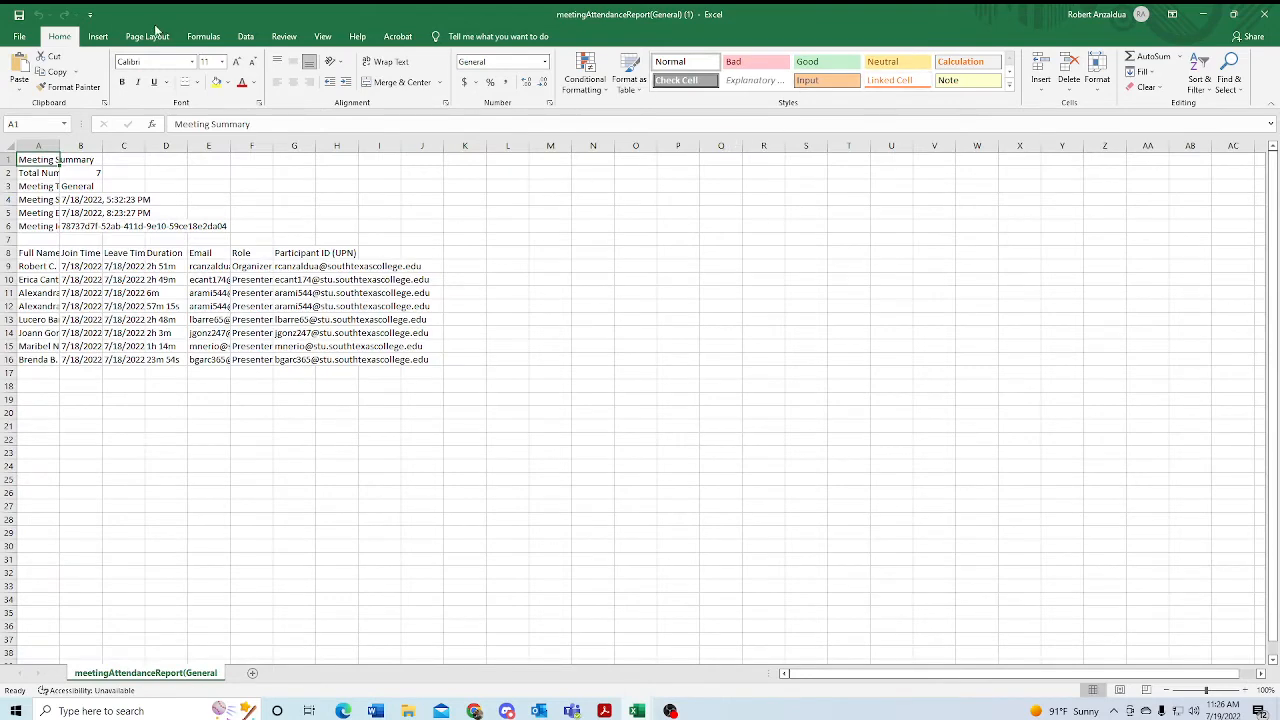
{"action": "left_click", "coordinate": [1233, 15]}
{"action": "left_click", "coordinate": [1245, 690]}
{"action": "left_click", "coordinate": [1245, 690]}
{"action": "left_click", "coordinate": [1245, 690]}
{"action": "left_click", "coordinate": [1245, 690]}
{"action": "left_click", "coordinate": [1245, 690]}
{"action": "left_click", "coordinate": [1245, 690]}
{"action": "left_click", "coordinate": [1245, 690]}
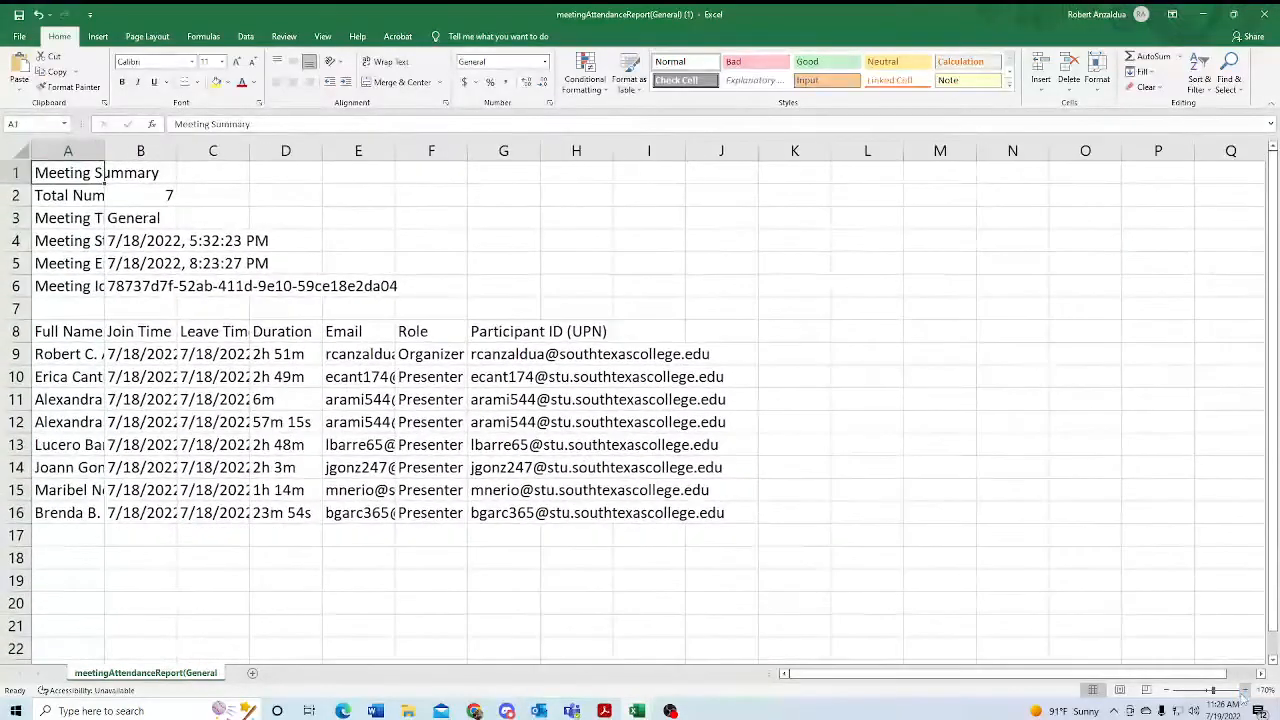
{"action": "left_click", "coordinate": [1245, 690]}
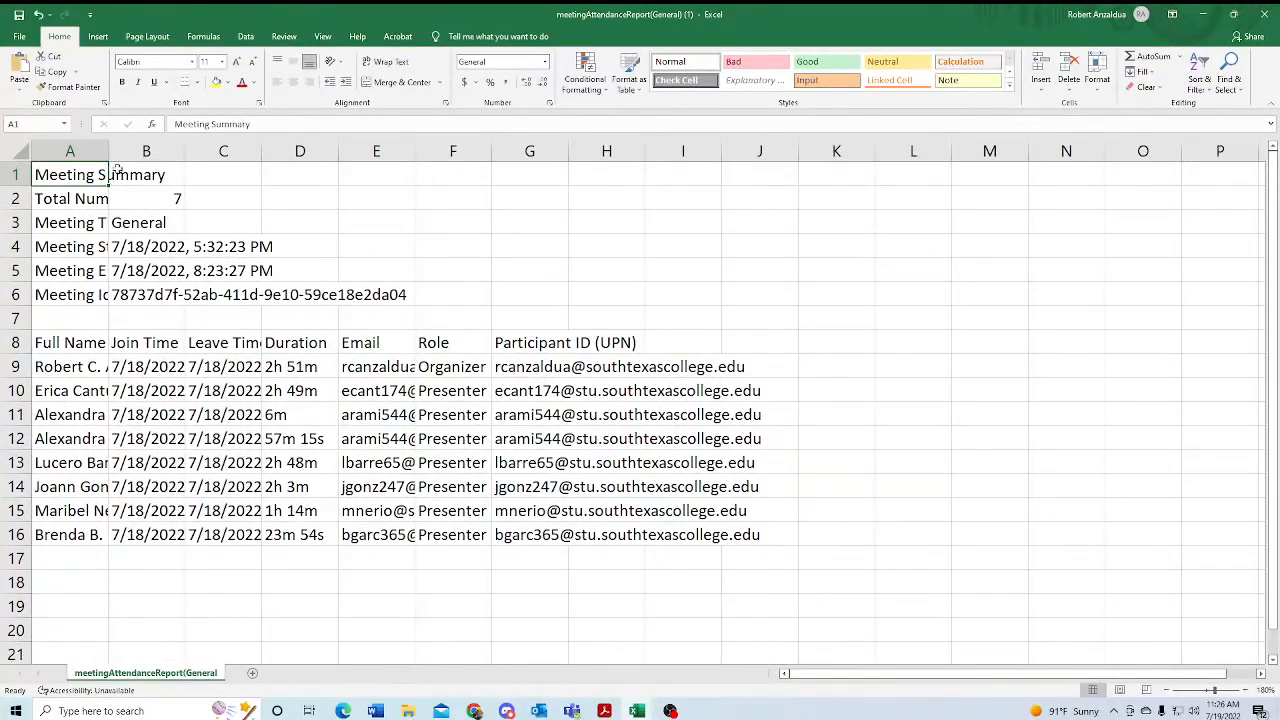
Fit the Full Name and Duration columns to their contents, and check the durations in D9:D16 against the meeting end time.
{"action": "double_click", "coordinate": [108, 151]}
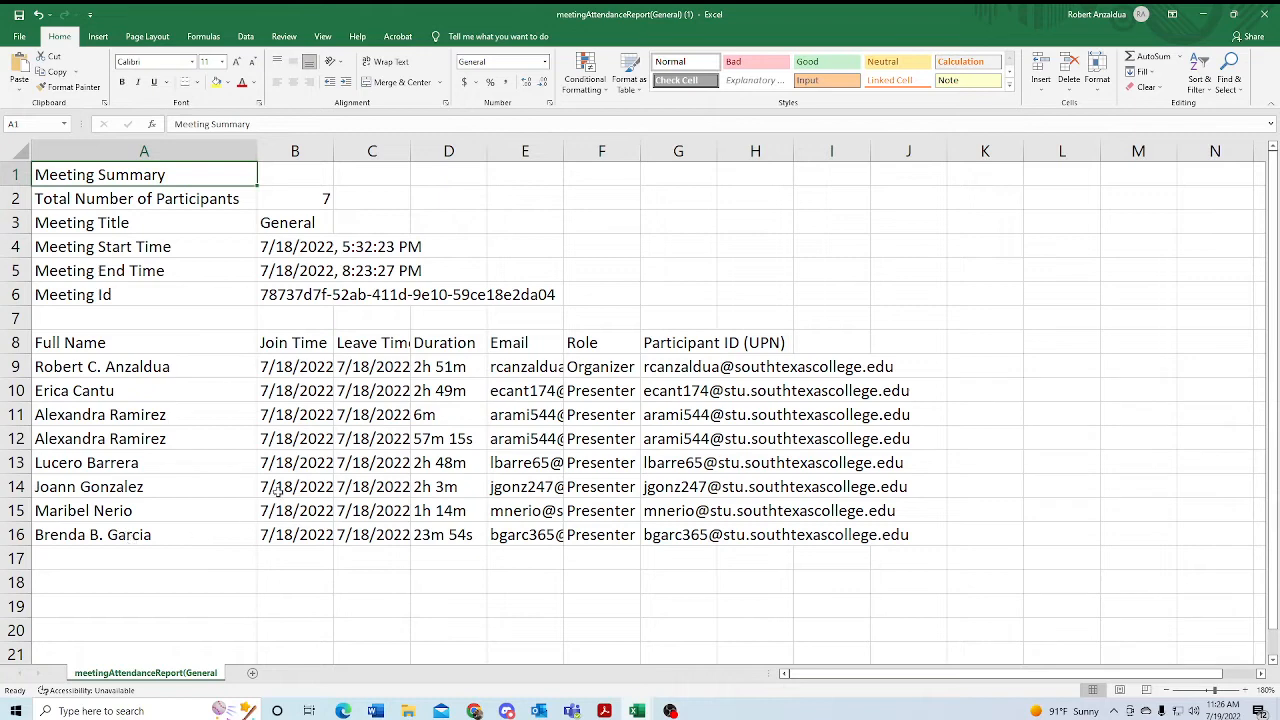
{"action": "double_click", "coordinate": [488, 158]}
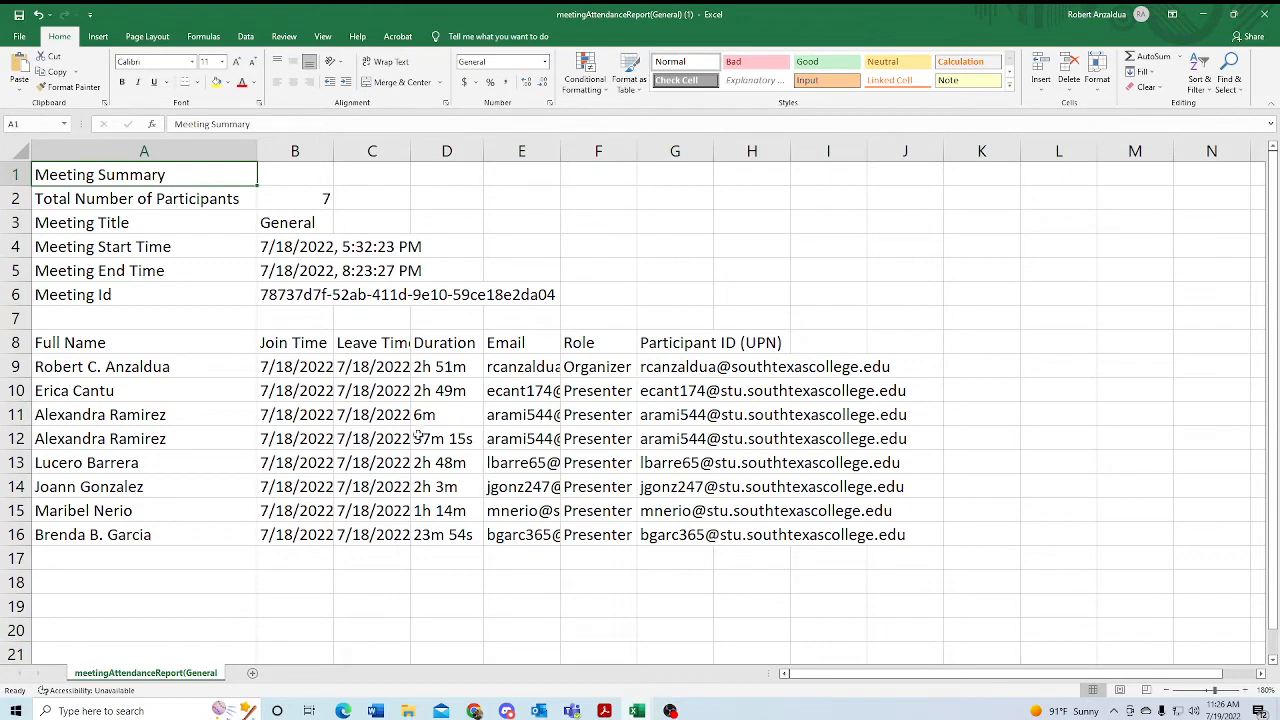
{"action": "left_click", "coordinate": [434, 367]}
{"action": "left_click_drag", "start_coordinate": [434, 367], "coordinate": [442, 538]}
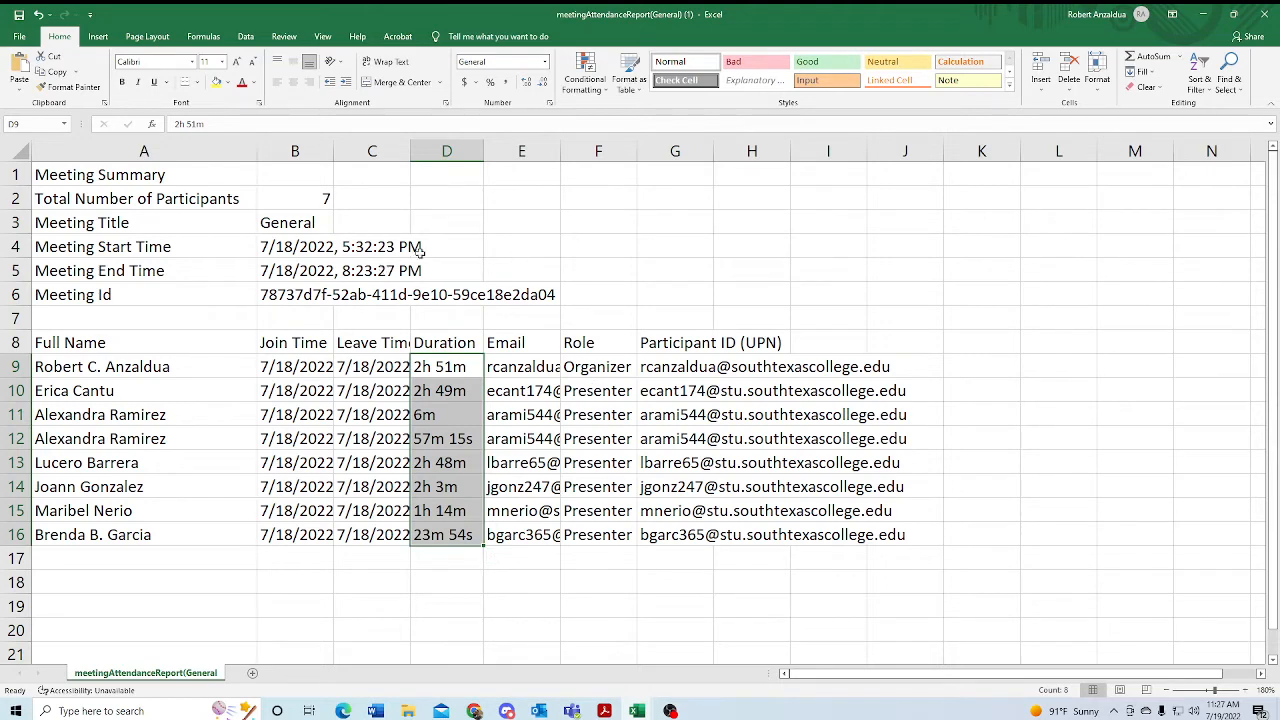
{"action": "left_click", "coordinate": [370, 276]}
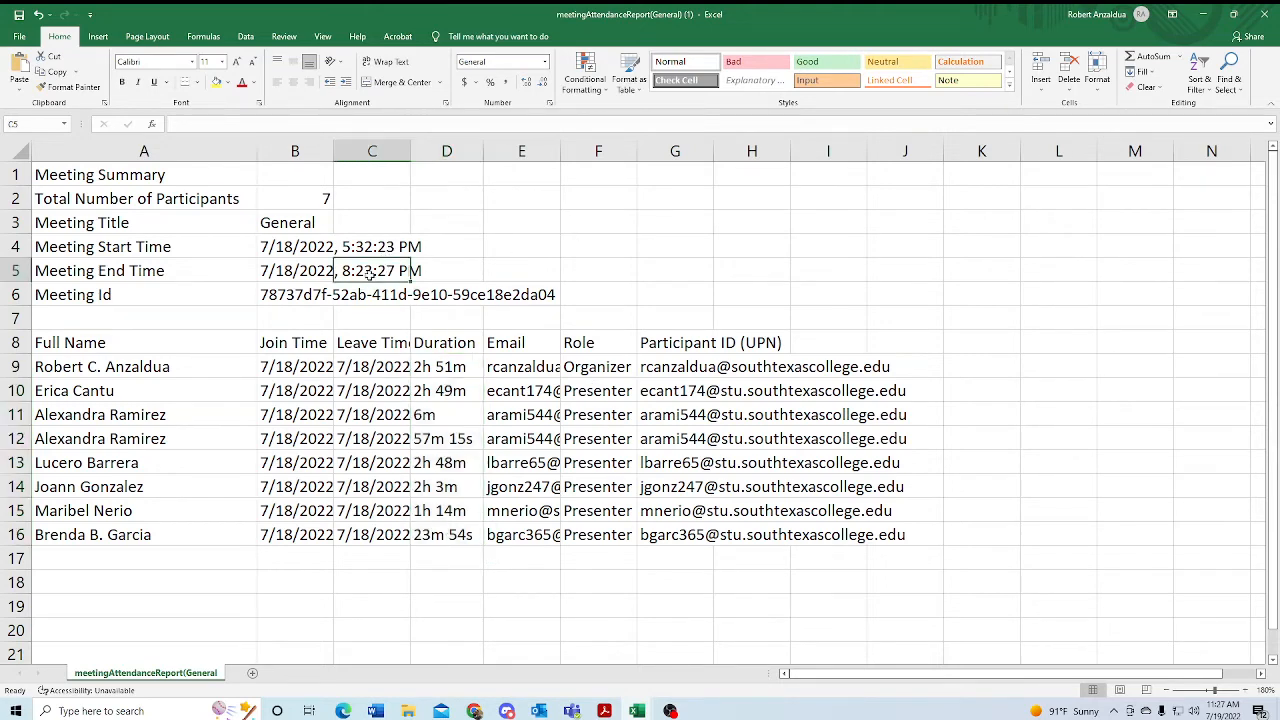
Add the note "Ended class early and assigned last page of workbook for homework." in E5 beside the meeting end time.
{"action": "left_click", "coordinate": [516, 267]}
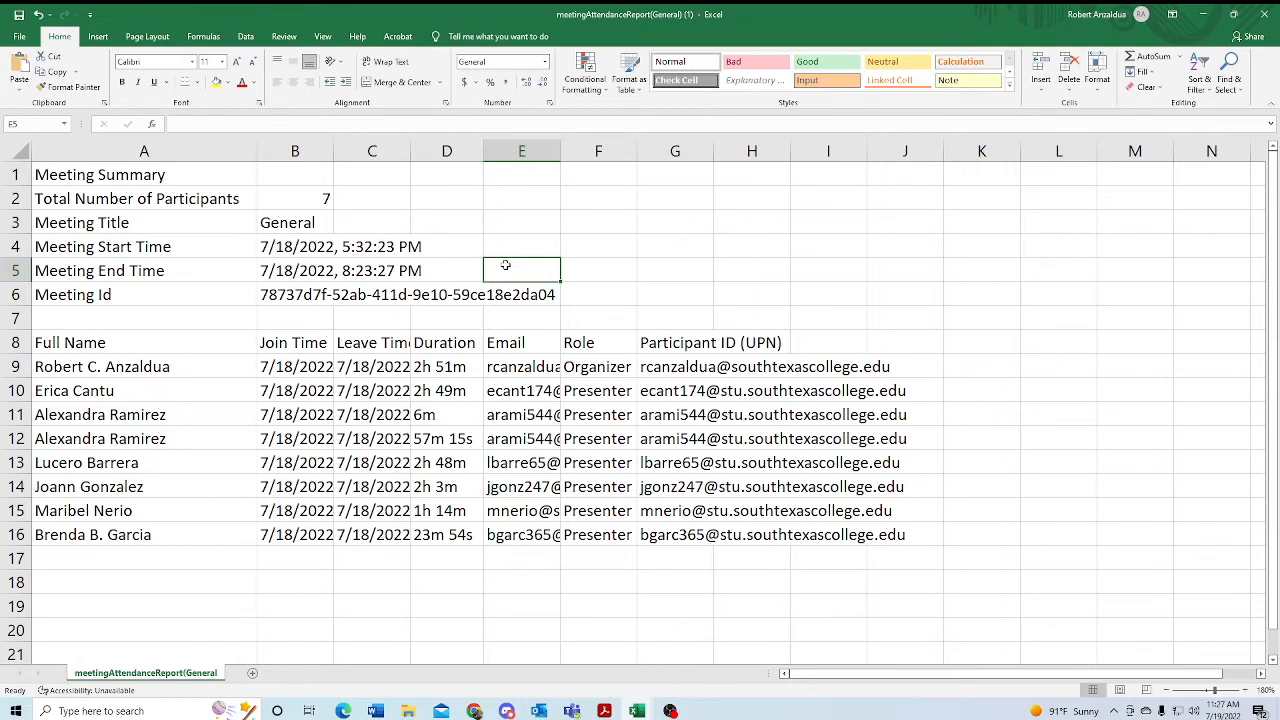
{"action": "type", "text": "W"}
{"action": "key", "text": "BackSpace"}
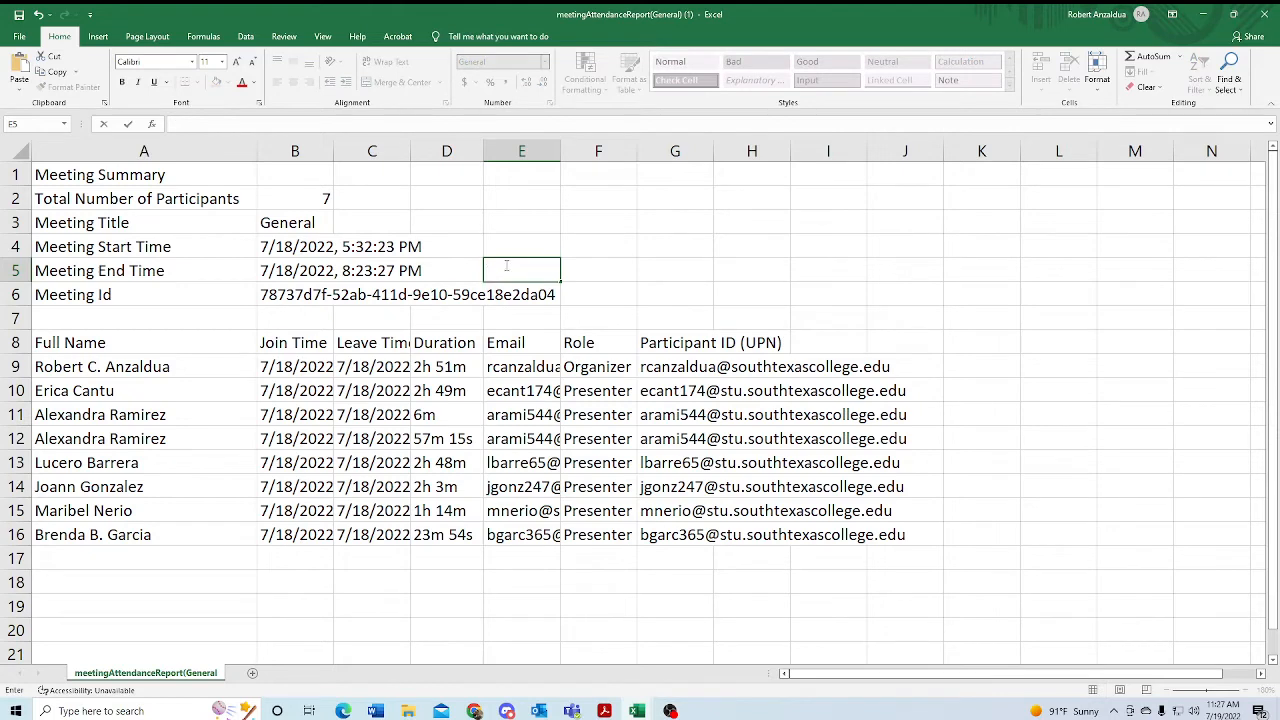
{"action": "type", "text": "Ended class early a"}
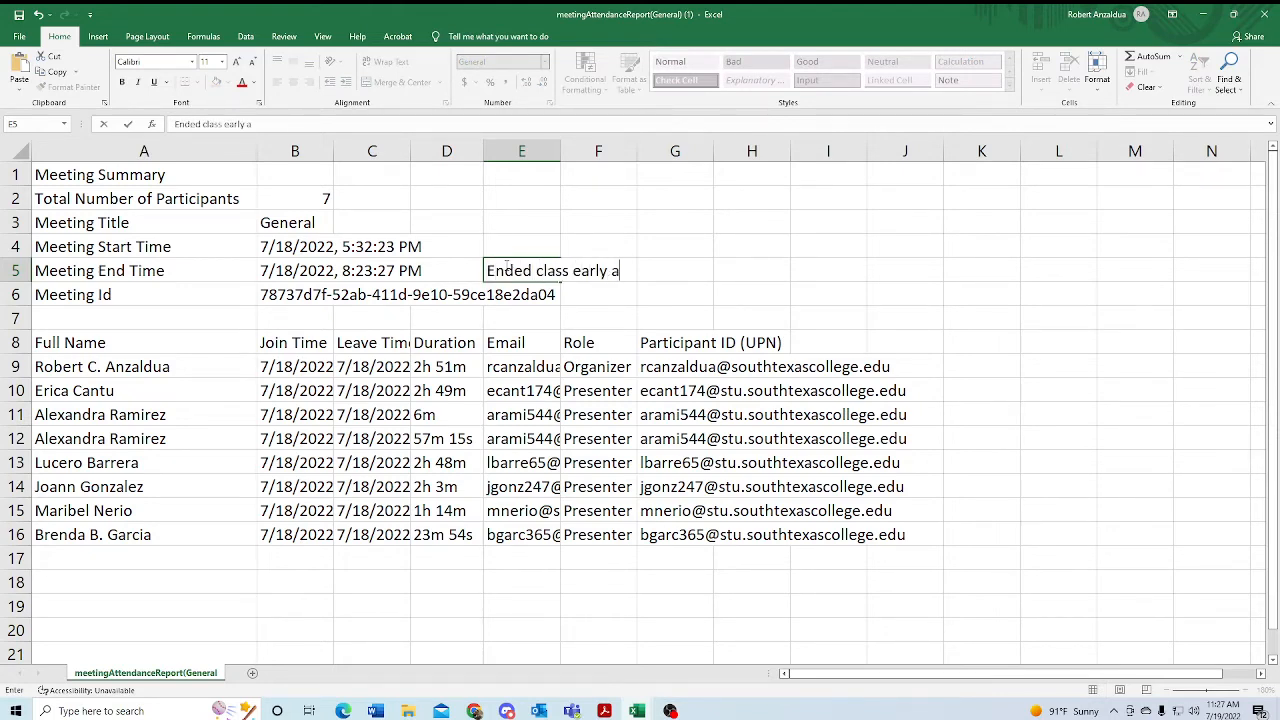
{"action": "type", "text": "nd assigned la"}
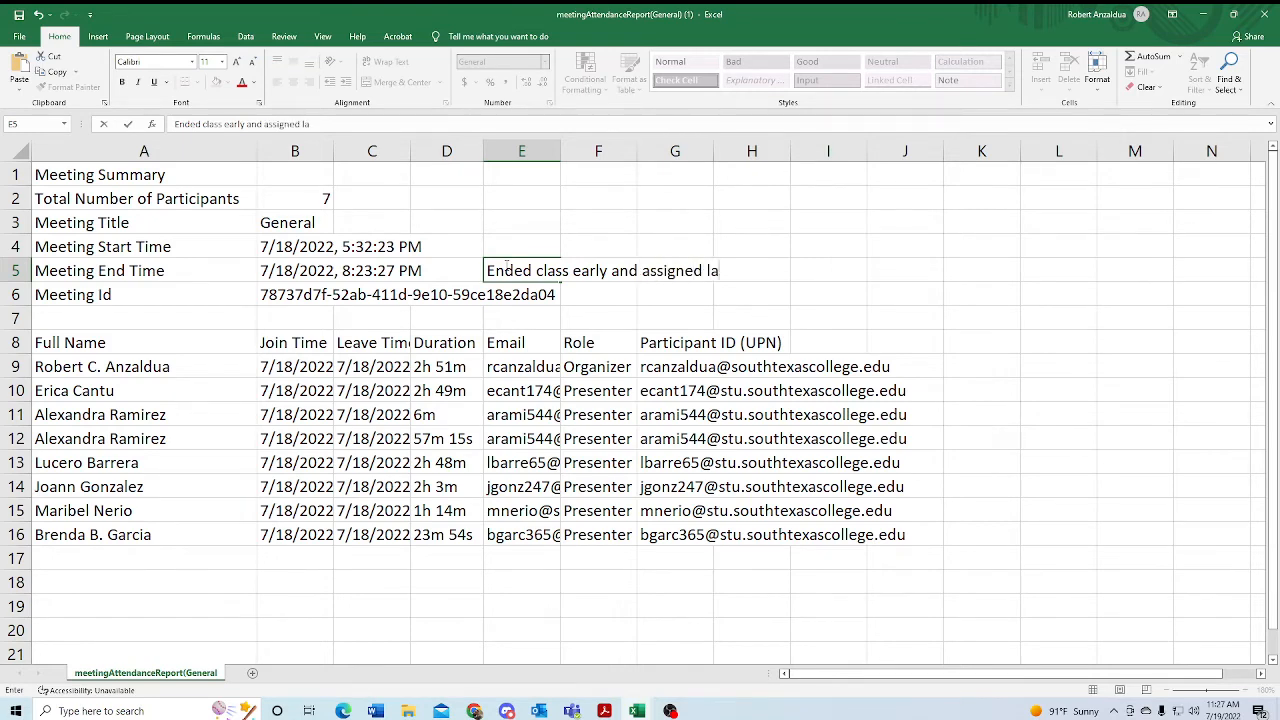
{"action": "type", "text": "st page of work book"}
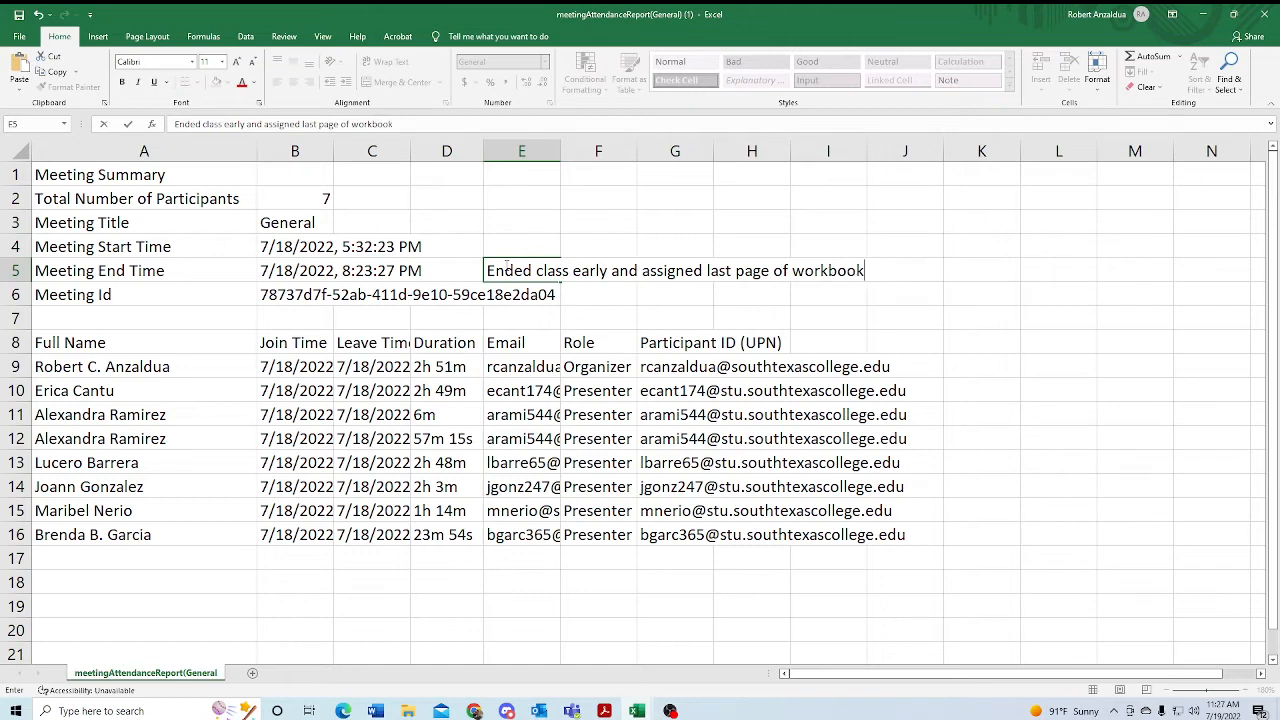
{"action": "type", "text": " for homework."}
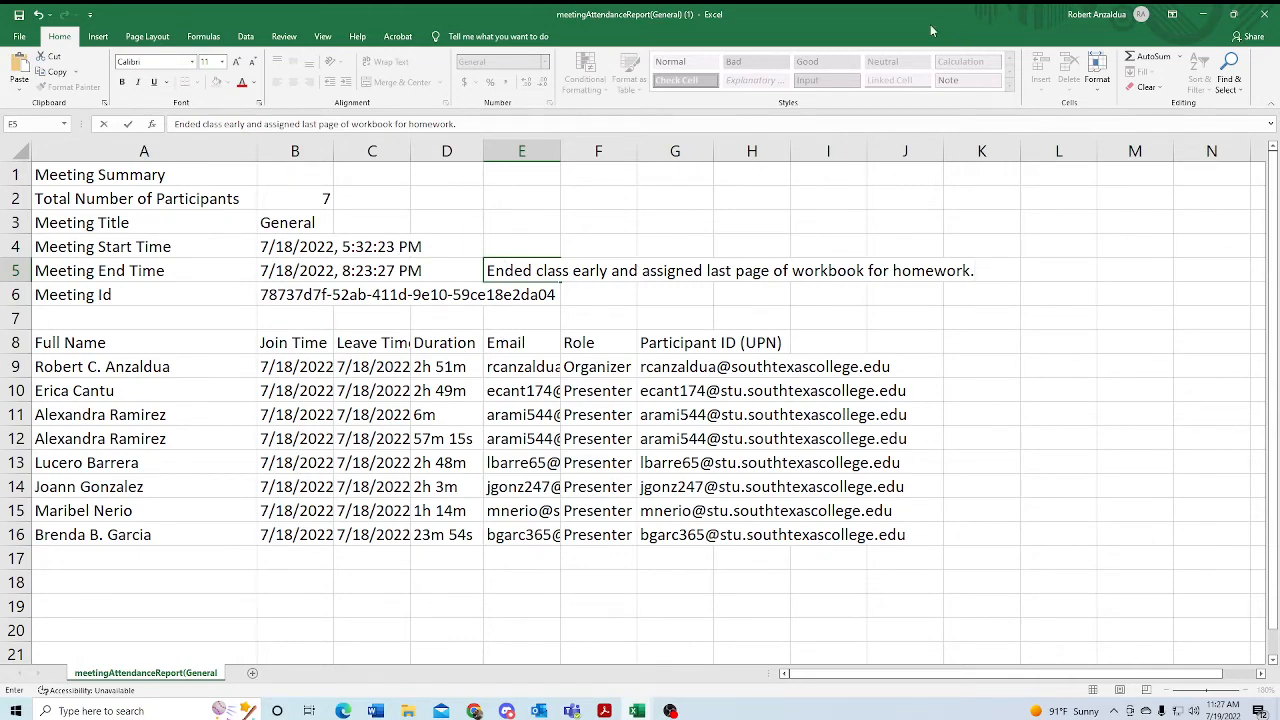
Place the Science Grade Attendance Sheet workbook side by side with the report, and enter 0 for the 18-Jul attendance in H3 and H5.
{"action": "key", "text": "super+Right"}
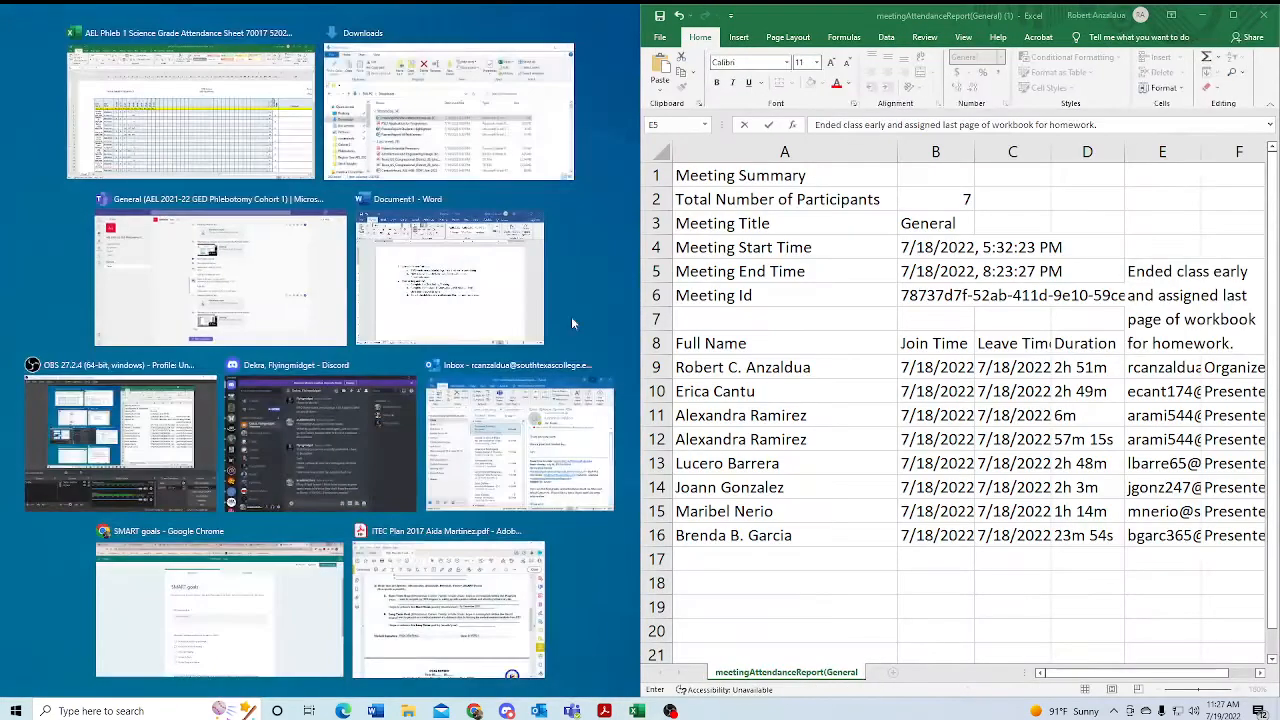
{"action": "left_click", "coordinate": [190, 110]}
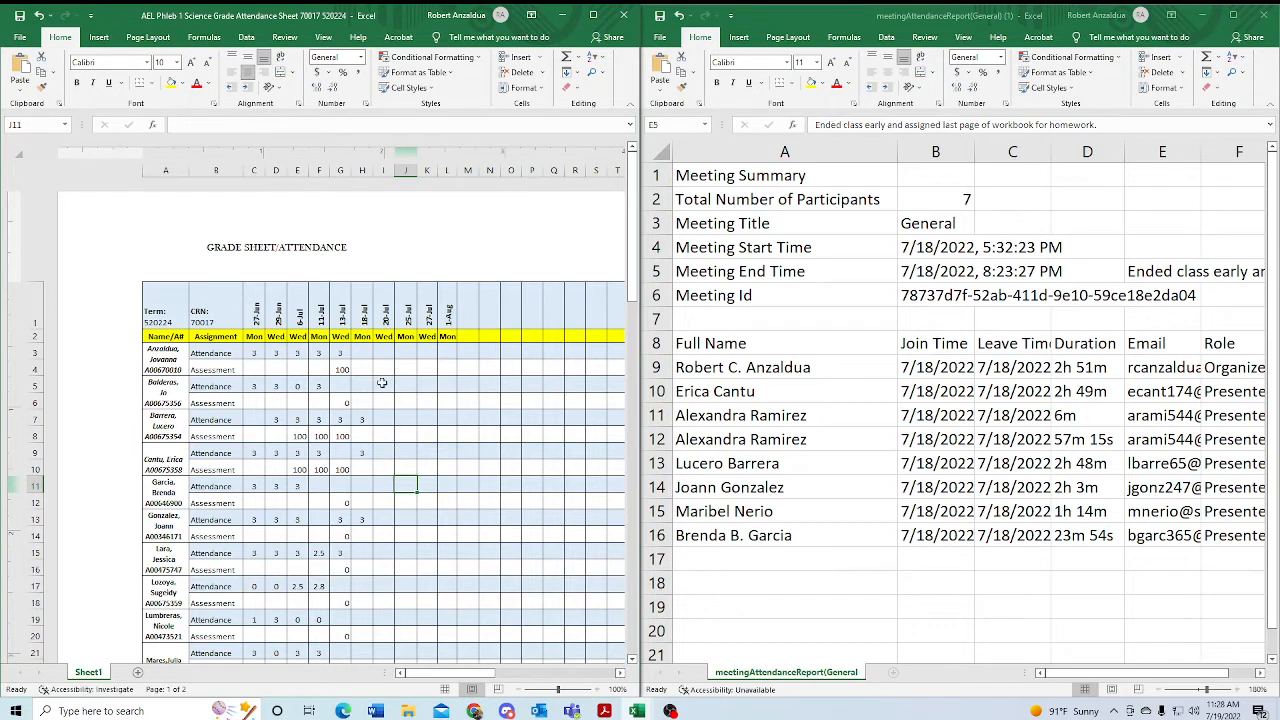
{"action": "left_click", "coordinate": [363, 351]}
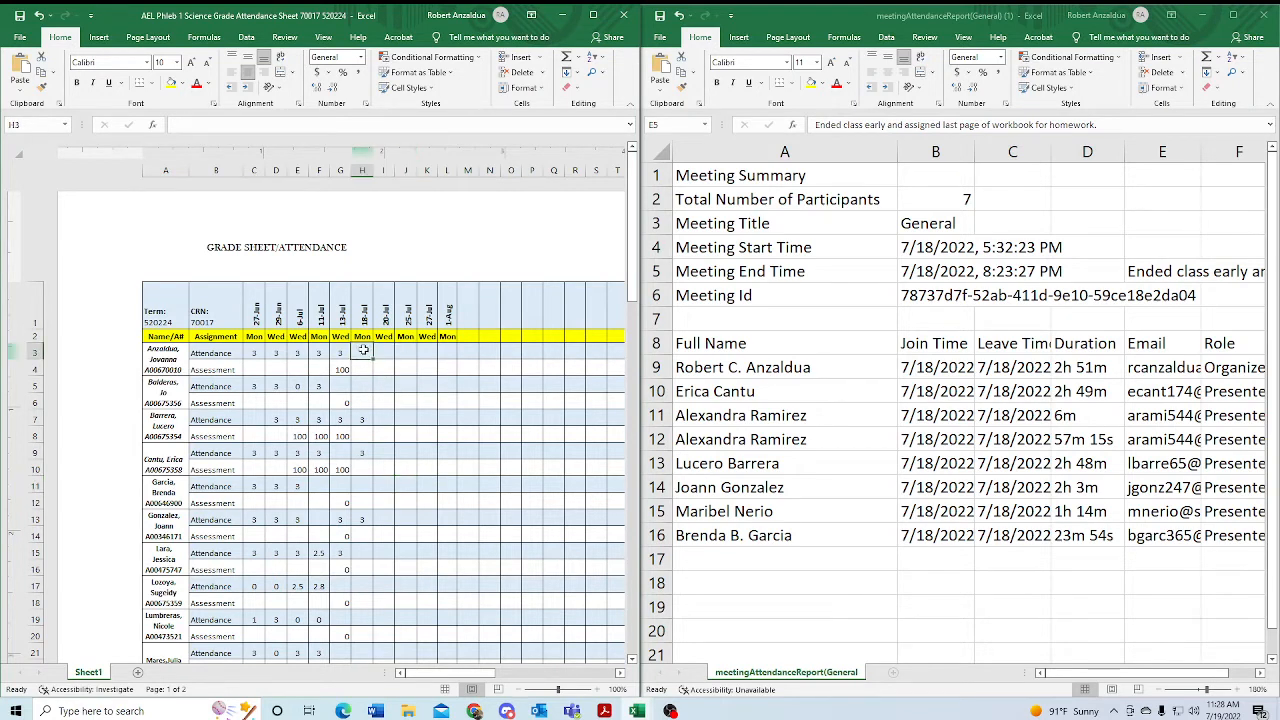
{"action": "type", "text": "0"}
{"action": "key", "text": "Return"}
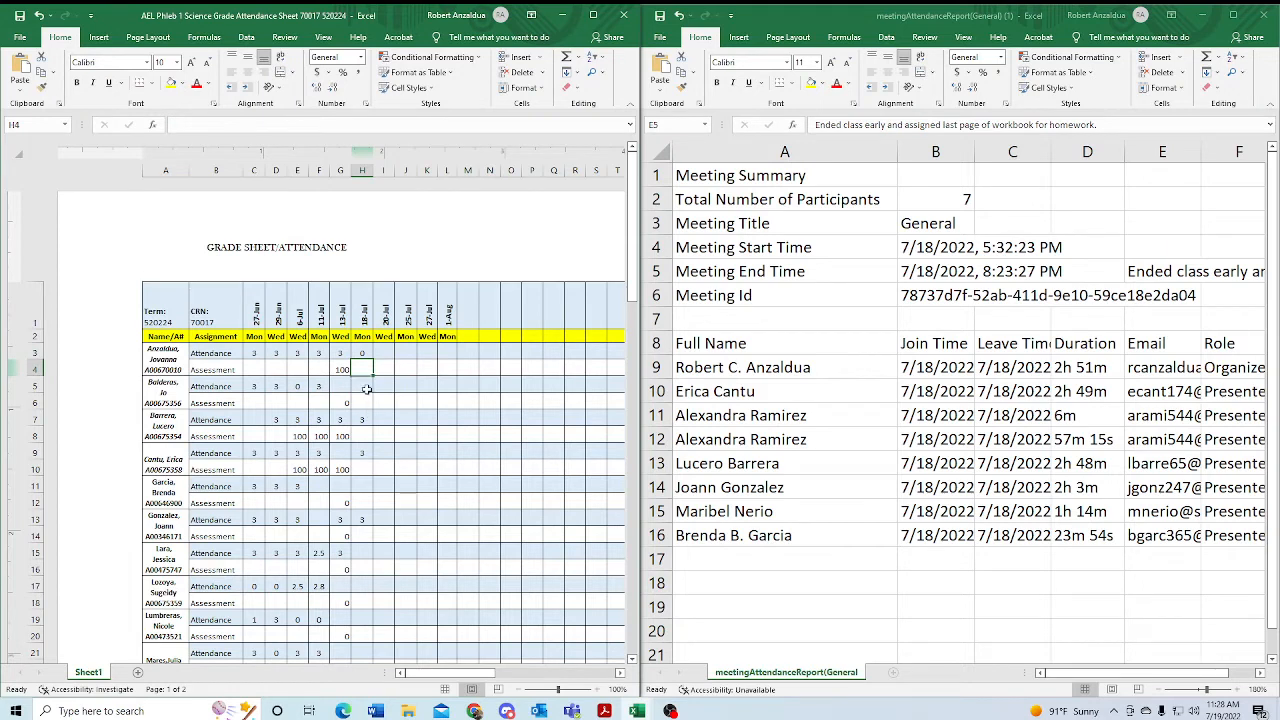
{"action": "left_click", "coordinate": [364, 386]}
{"action": "type", "text": "0"}
{"action": "key", "text": "Return"}
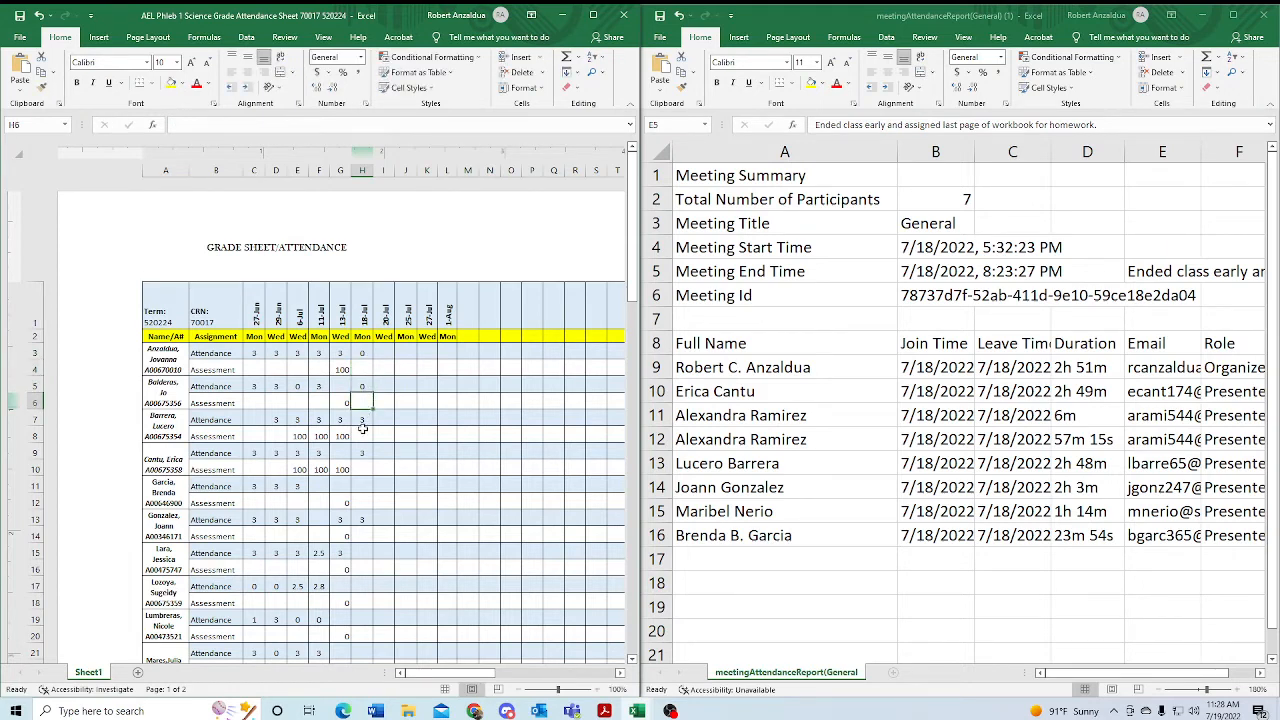
Check the 18-Jul attendance in H7 and H9 against the report durations, and set H13 to 2.
{"action": "left_click", "coordinate": [362, 419]}
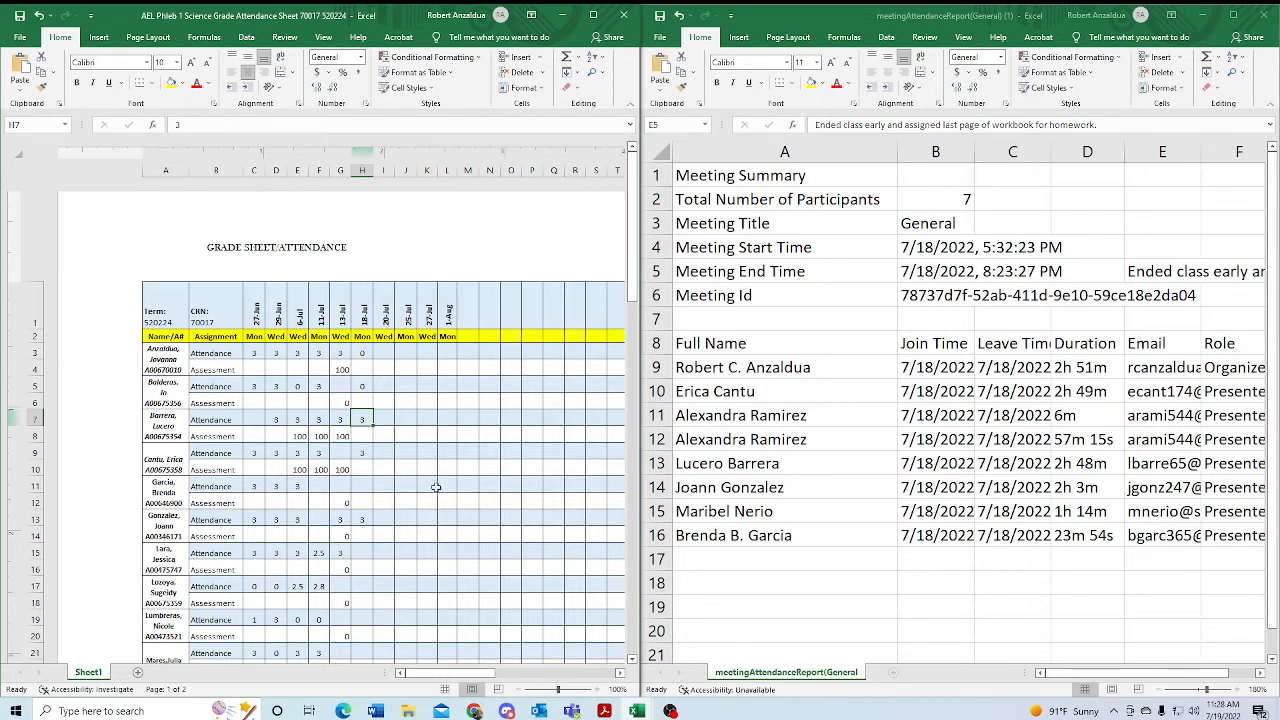
{"action": "left_click", "coordinate": [369, 453]}
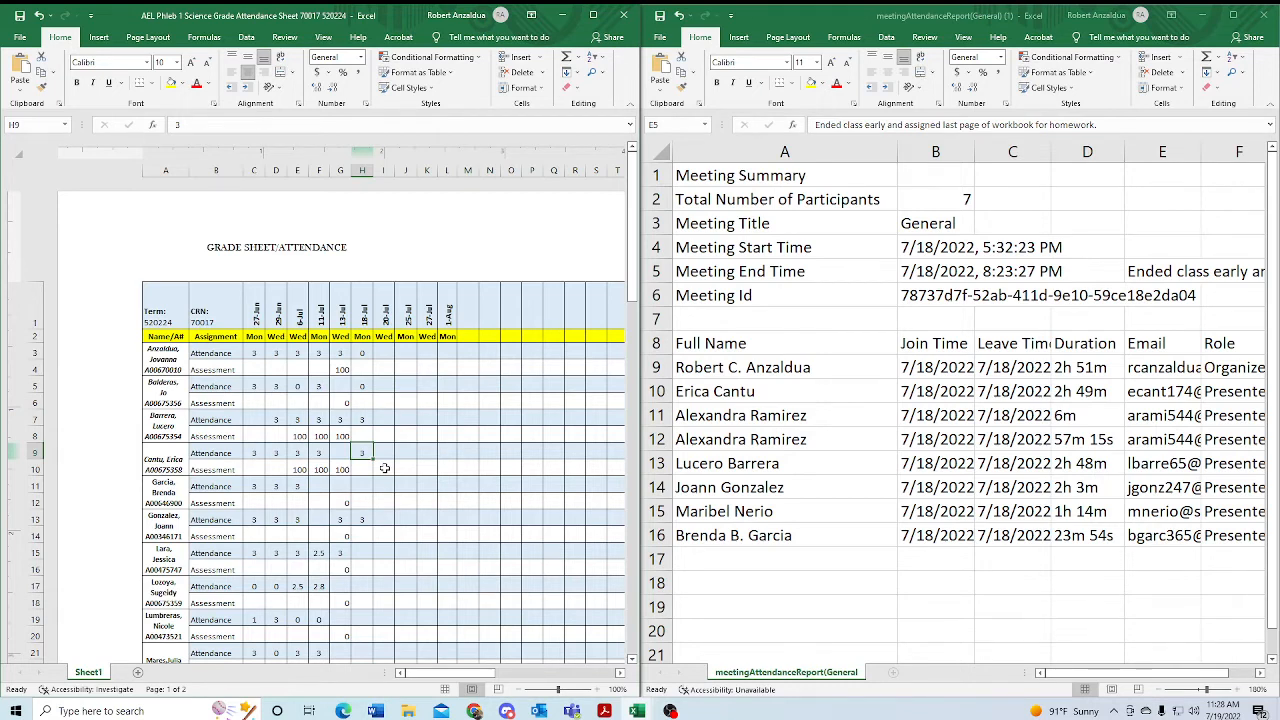
{"action": "left_click", "coordinate": [358, 519]}
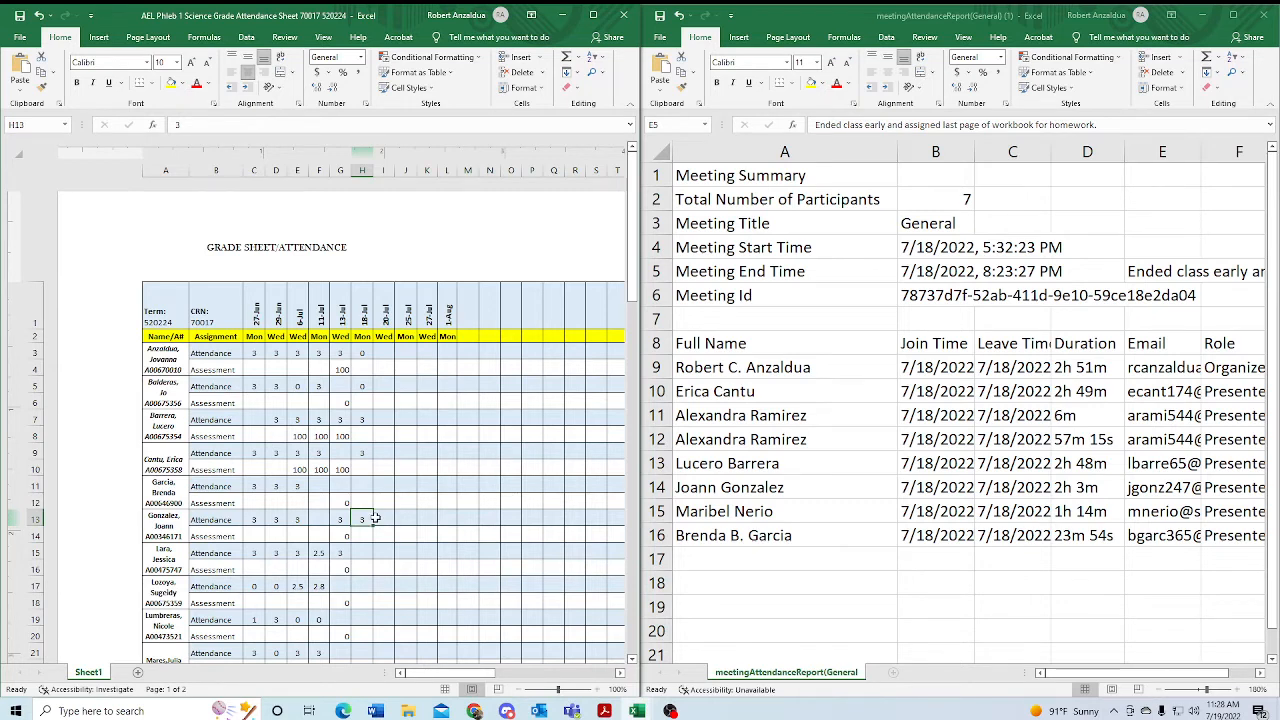
{"action": "type", "text": "2"}
{"action": "key", "text": "Return"}
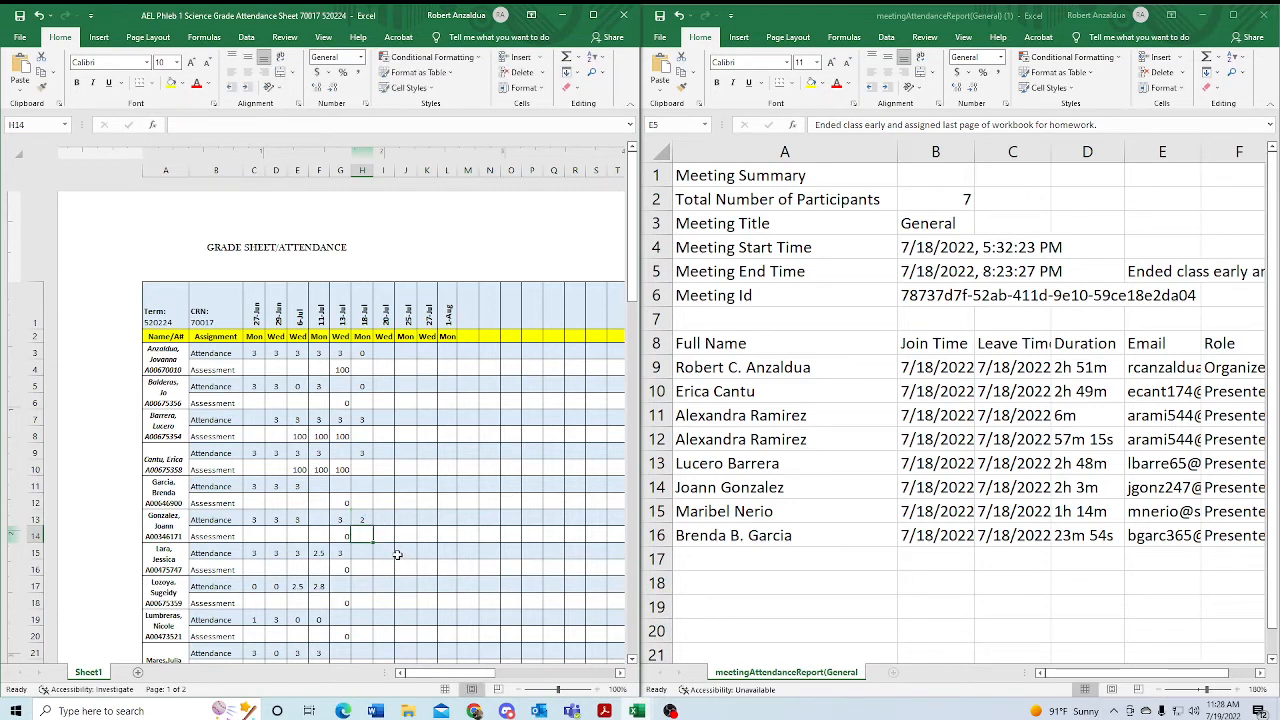
Enter 0 for the 18-Jul attendance of the absent students in H19 and H21 of the grade sheet.
{"action": "key", "text": "Down"}
{"action": "key", "text": "Down"}
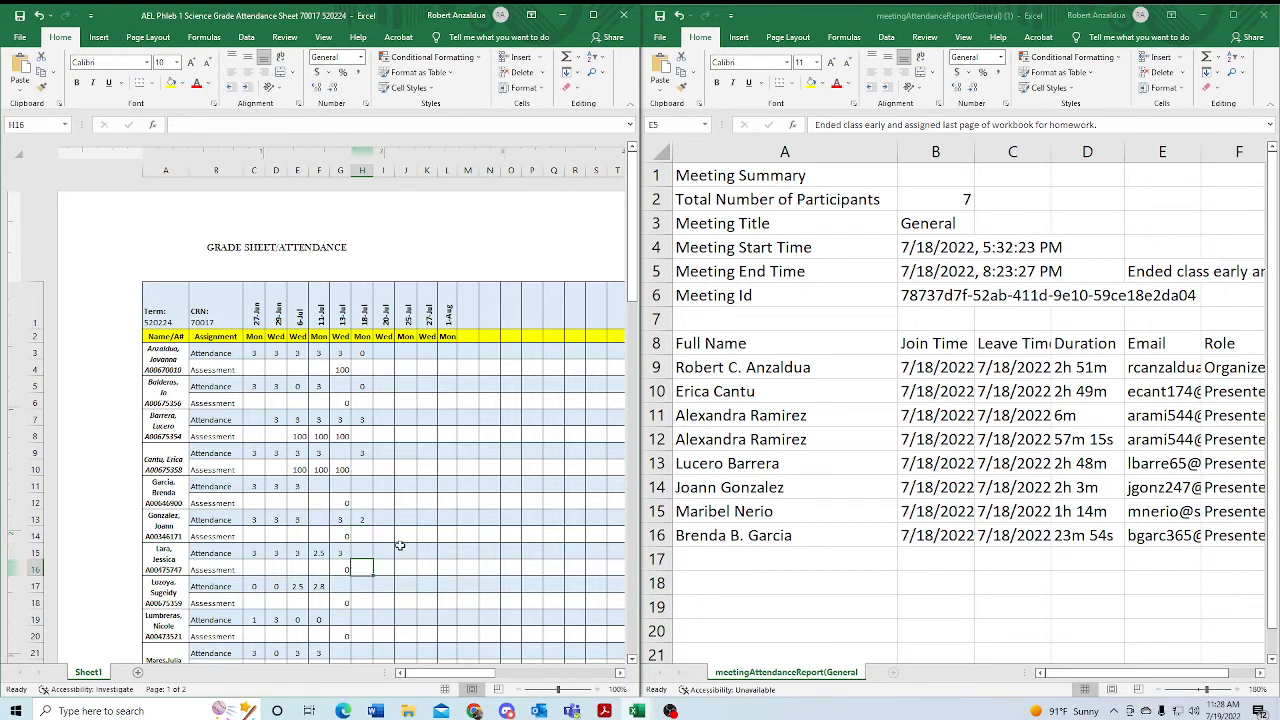
{"action": "key", "text": "Down"}
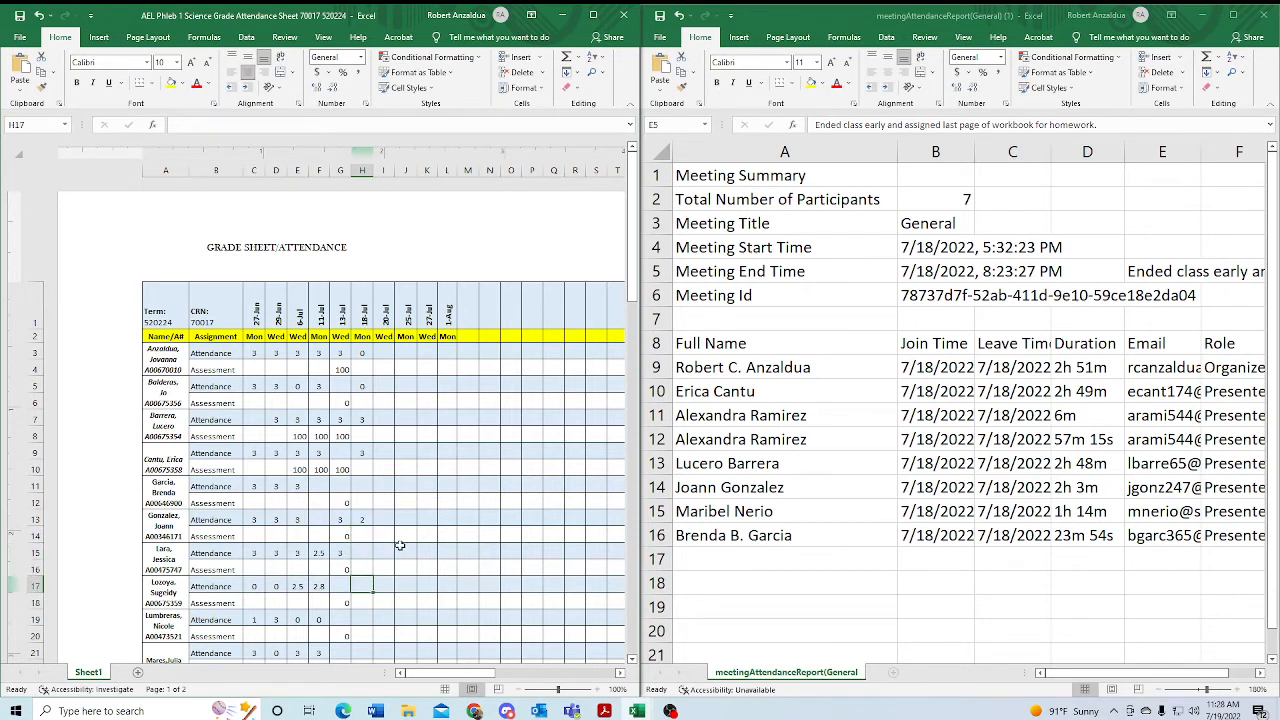
{"action": "key", "text": "Down"}
{"action": "key", "text": "Down"}
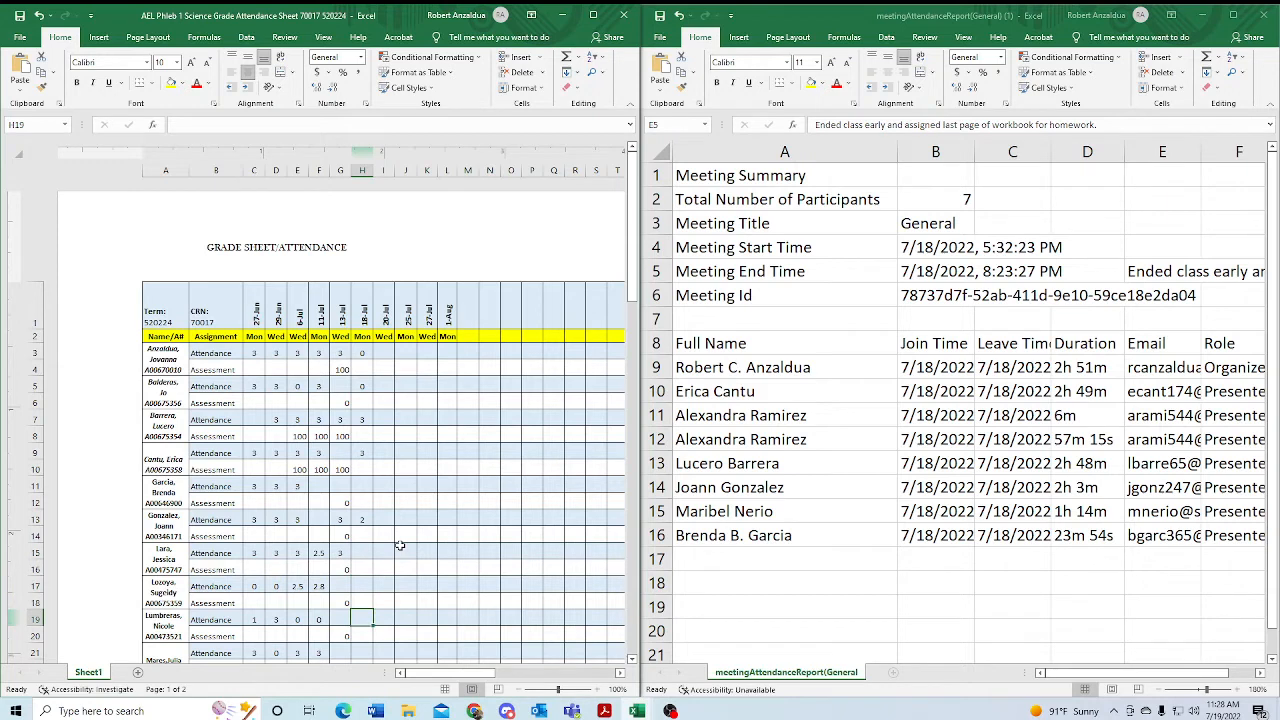
{"action": "type", "text": "0"}
{"action": "key", "text": "Return"}
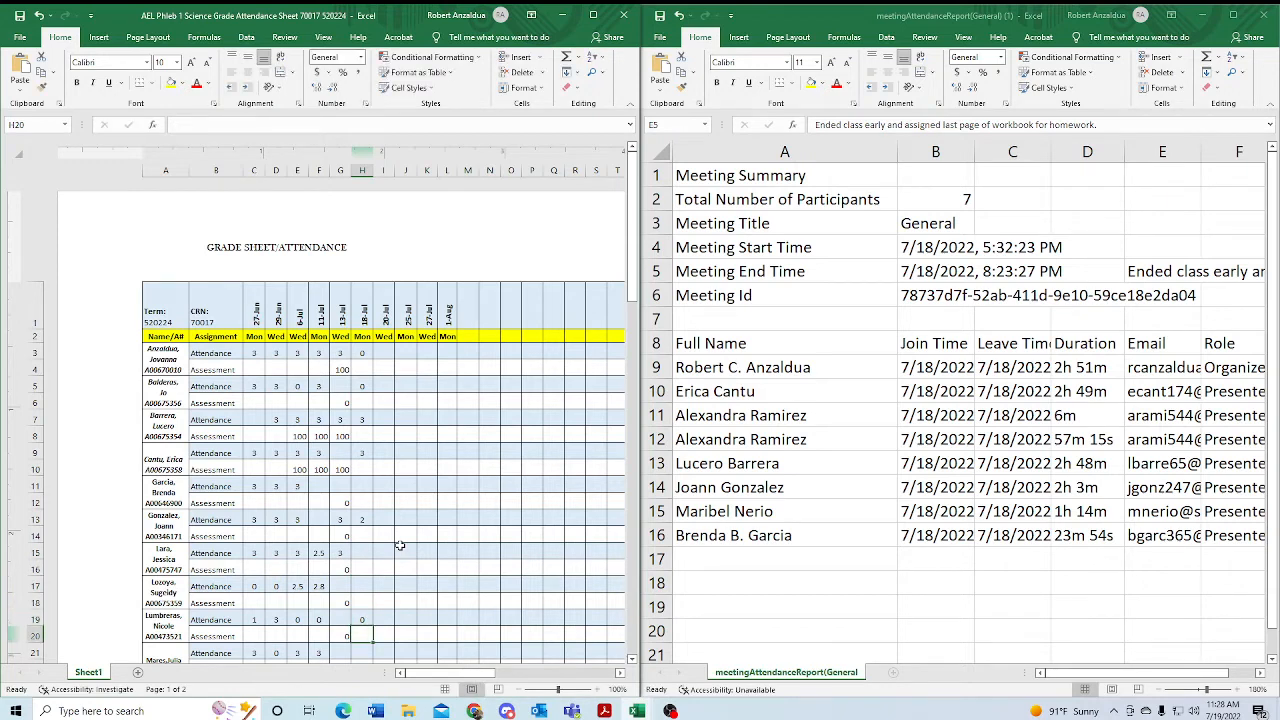
{"action": "key", "text": "Down"}
{"action": "scroll", "coordinate": [387, 536], "scroll_direction": "down", "scroll_amount": 5}
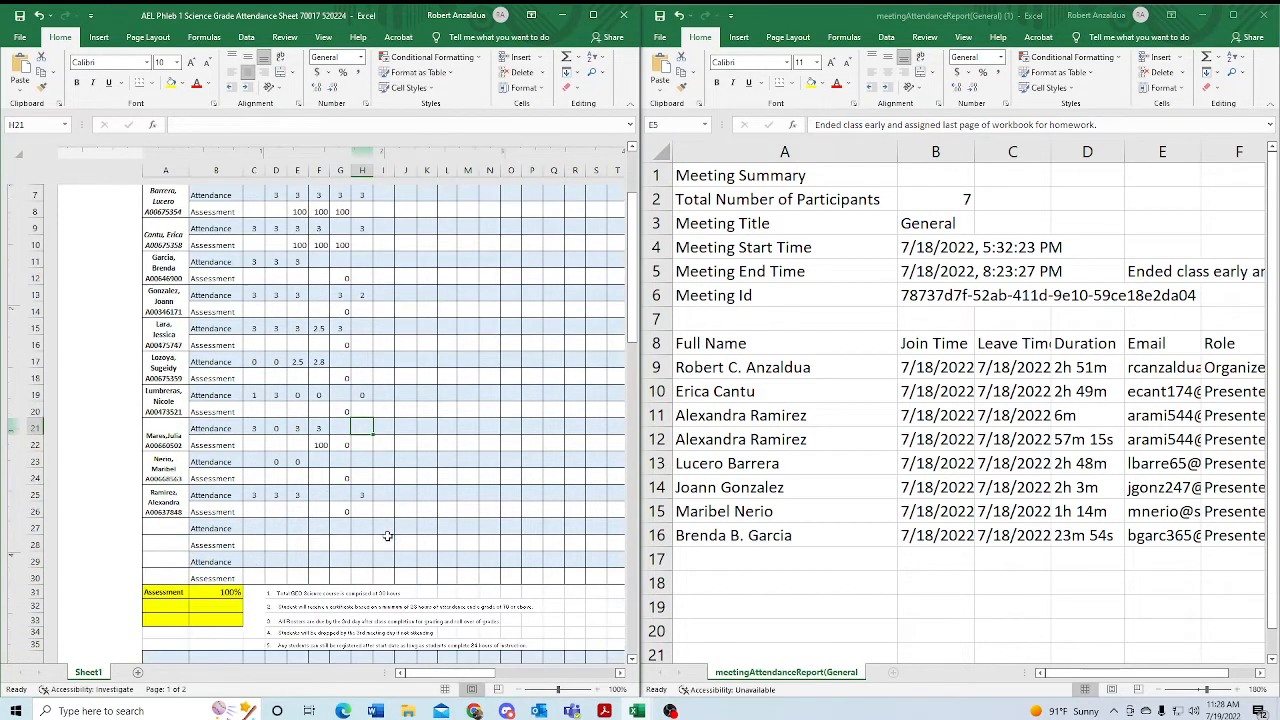
{"action": "type", "text": "0"}
{"action": "key", "text": "Return"}
Enter 1.25 as the 18-Jul attendance in H23 of the grade sheet.
{"action": "key", "text": "Down"}
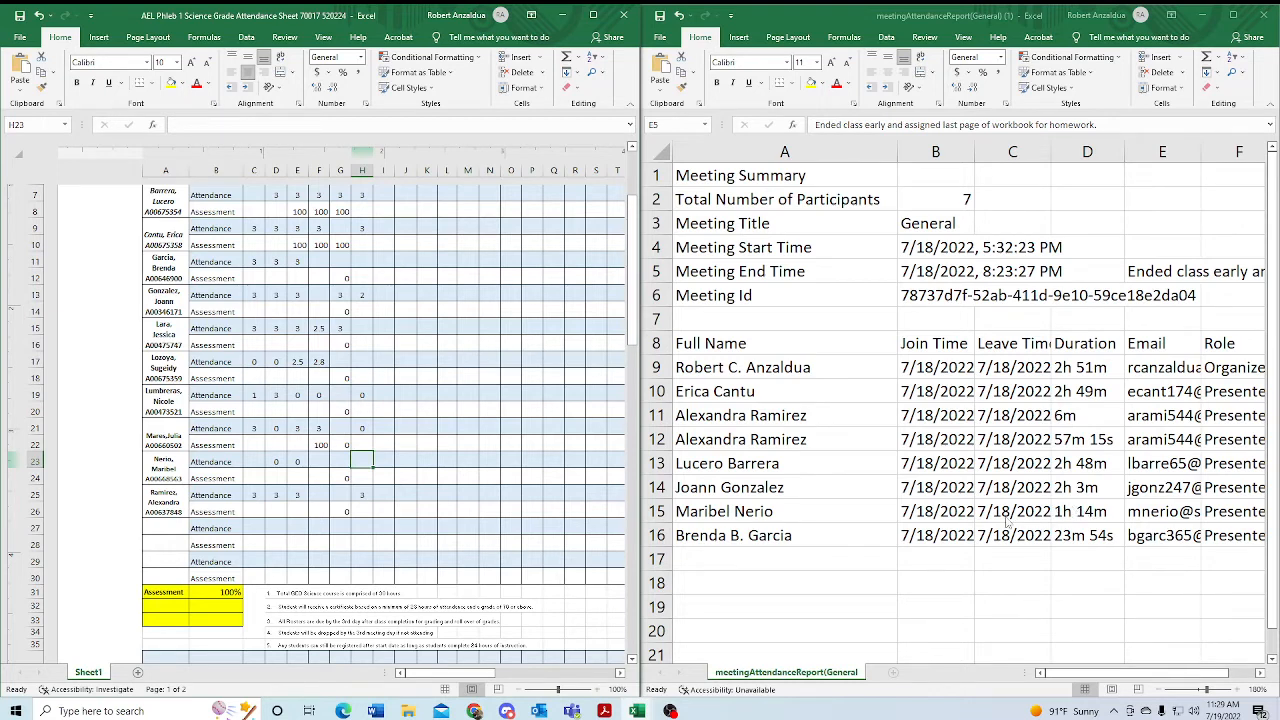
{"action": "type", "text": "1.25"}
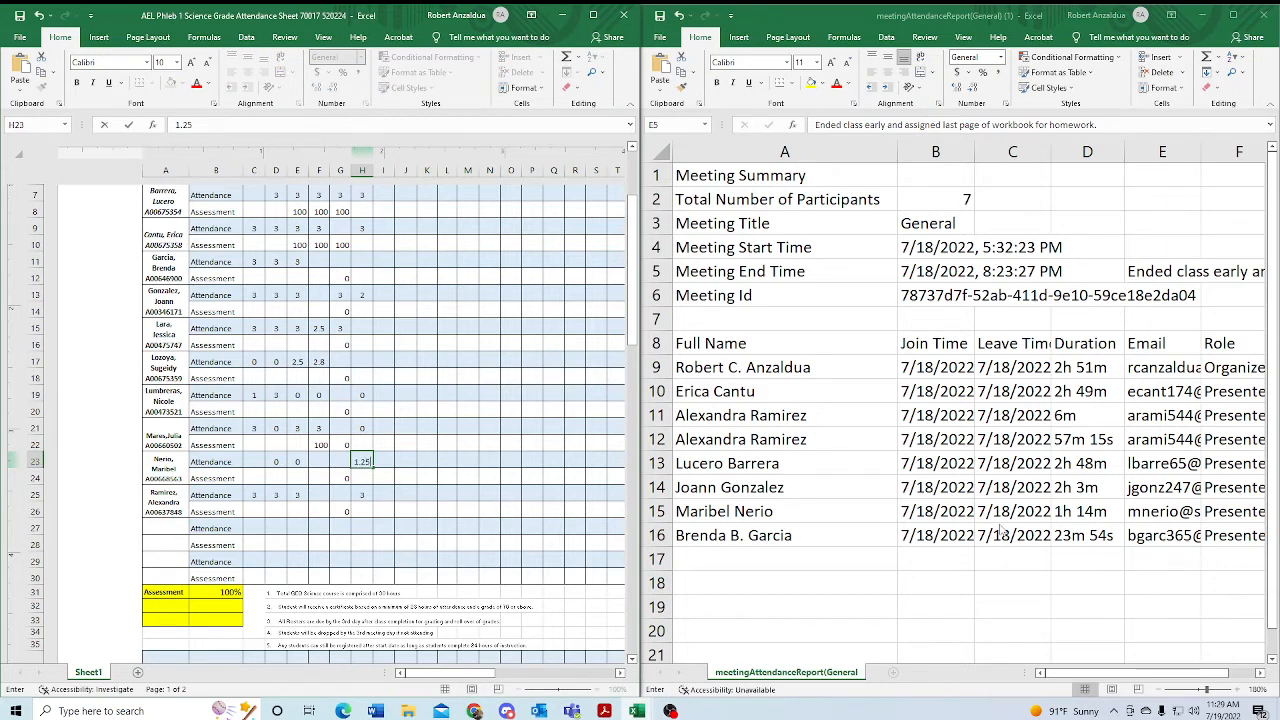
{"action": "key", "text": "Return"}
{"action": "key", "text": "Return"}
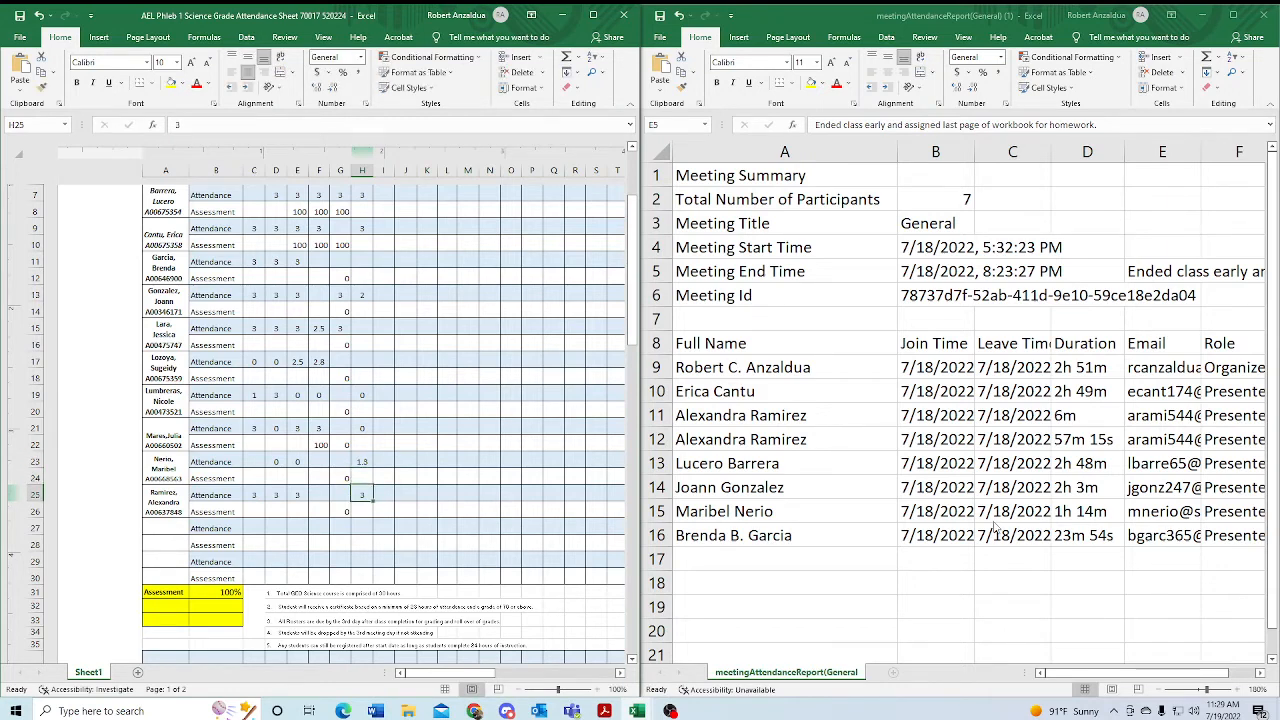
Fill the blank earlier attendance cells G23, F23 and C23 of the same student with 0.
{"action": "key", "text": "Up"}
{"action": "key", "text": "Left"}
{"action": "key", "text": "Up"}
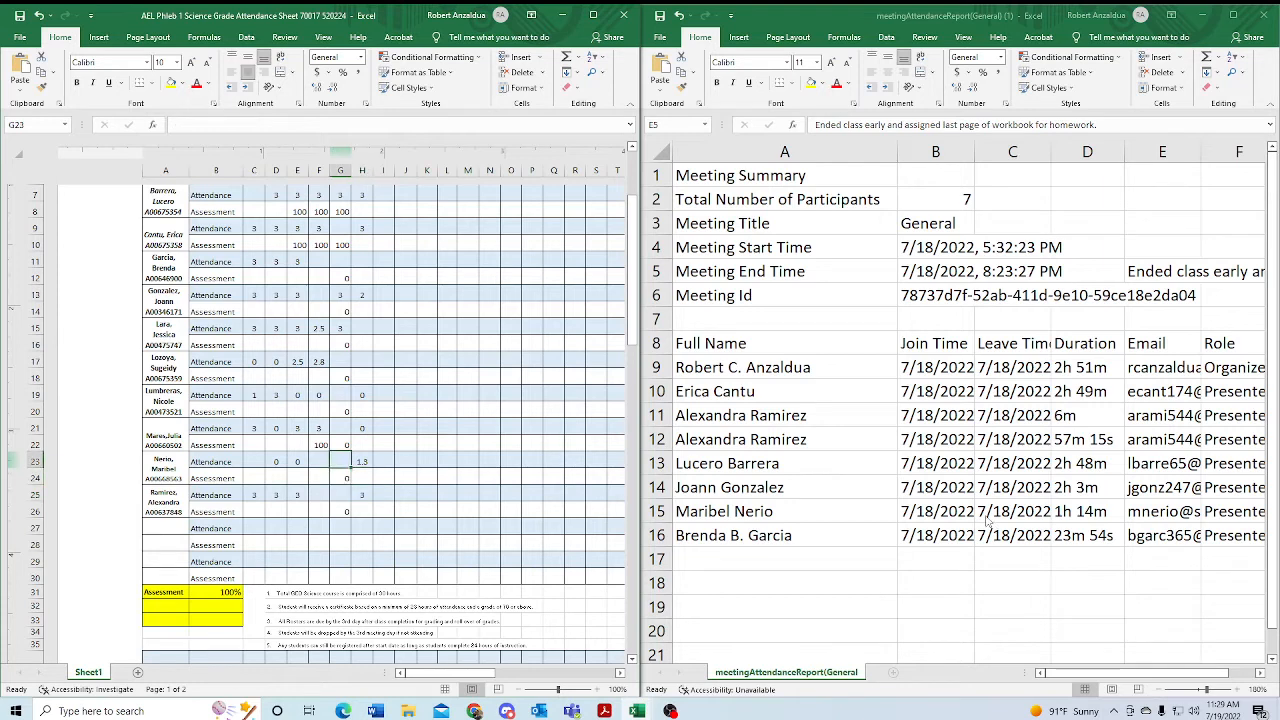
{"action": "type", "text": "0"}
{"action": "key", "text": "Left"}
{"action": "type", "text": "0"}
{"action": "key", "text": "Left"}
{"action": "key", "text": "Left"}
{"action": "key", "text": "Left"}
{"action": "type", "text": "0"}
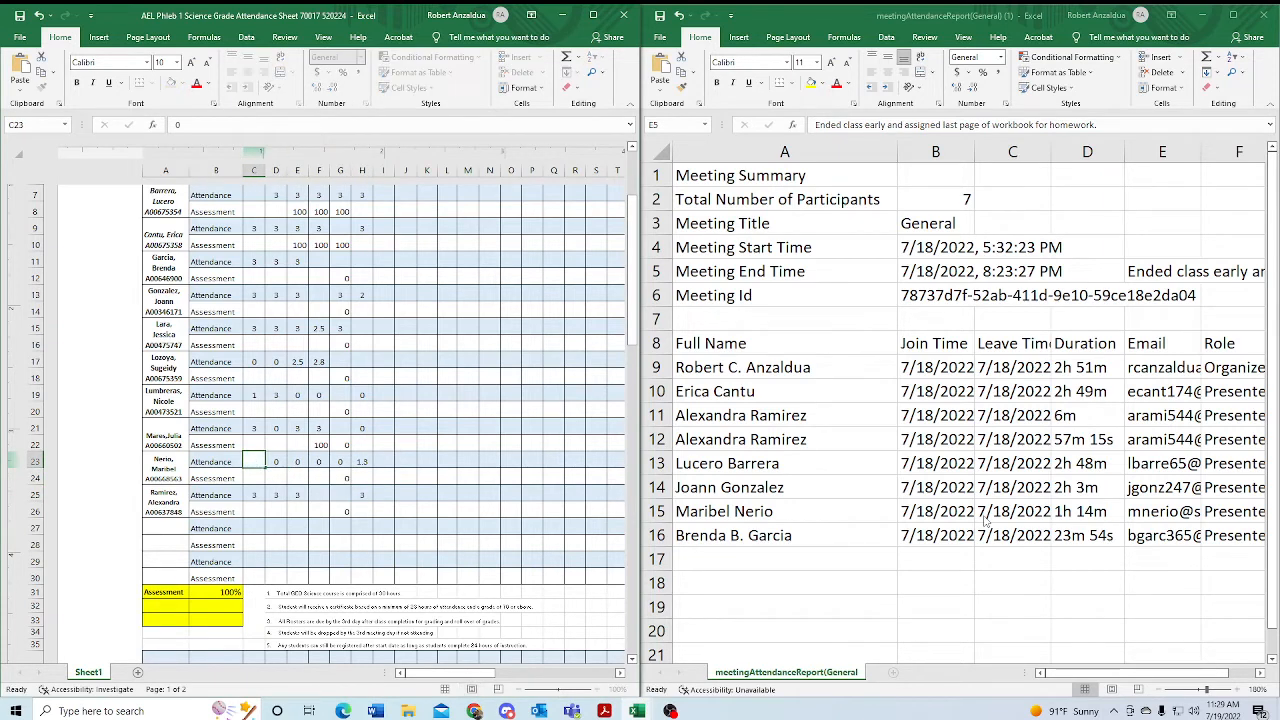
{"action": "key", "text": "Return"}
Enter 0 in the blank 11-Jul and 13-Jul attendance cells F25 and G25 of the last listed student.
{"action": "key", "text": "Down"}
{"action": "key", "text": "Right"}
{"action": "key", "text": "Right"}
{"action": "key", "text": "Right"}
{"action": "type", "text": "0"}
{"action": "key", "text": "Right"}
{"action": "type", "text": "0"}
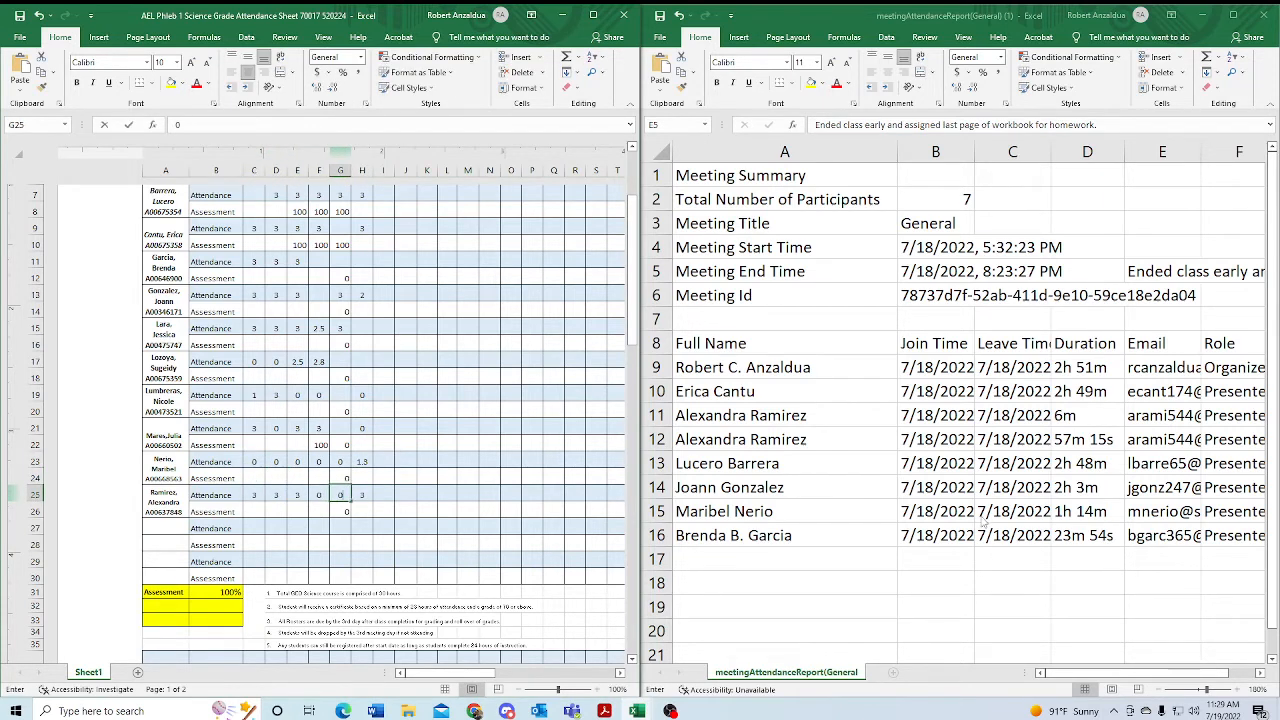
{"action": "key", "text": "Right"}
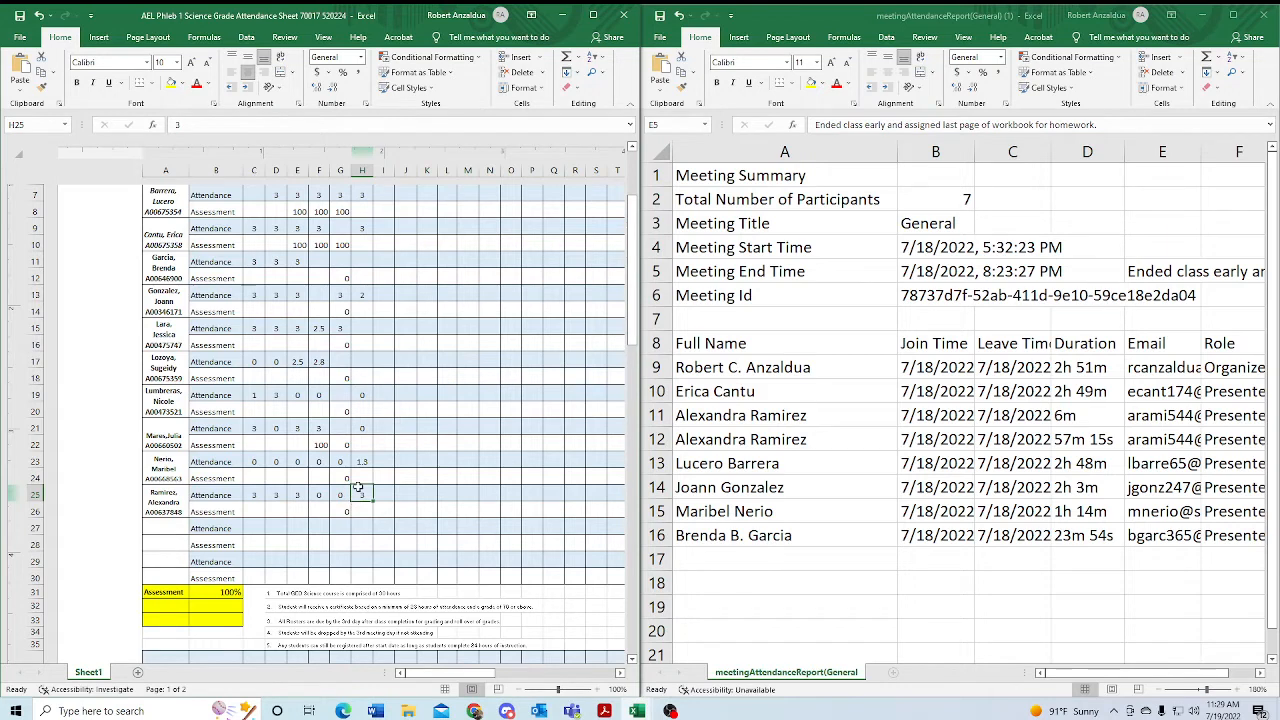
{"action": "scroll", "coordinate": [357, 486], "scroll_direction": "up", "scroll_amount": 3}
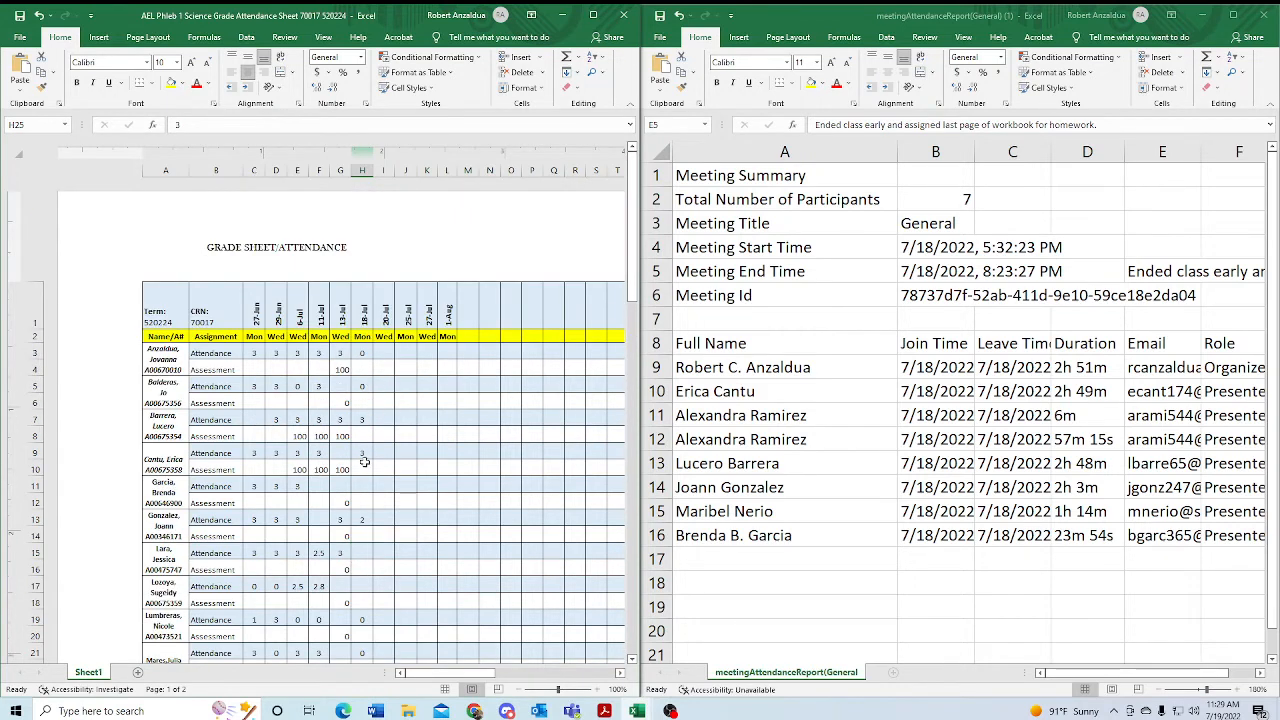
{"action": "scroll", "coordinate": [355, 465], "scroll_direction": "down", "scroll_amount": 3}
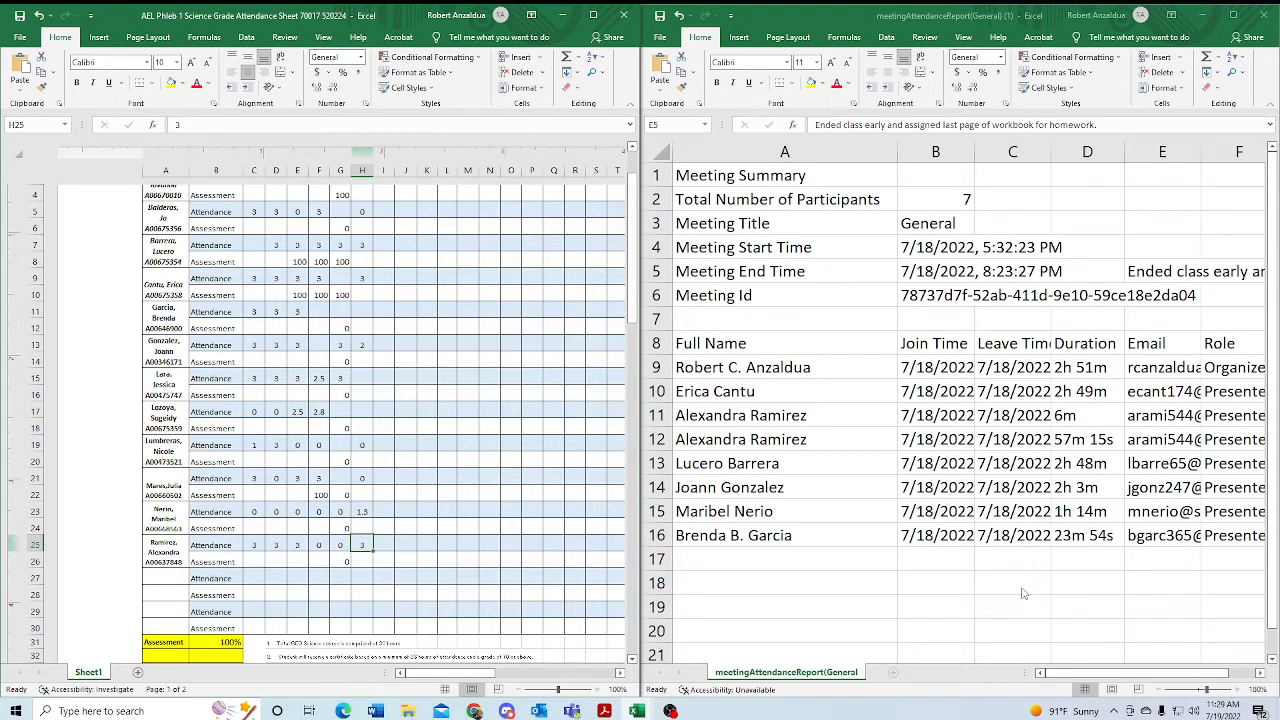
{"action": "left_click", "coordinate": [991, 584]}
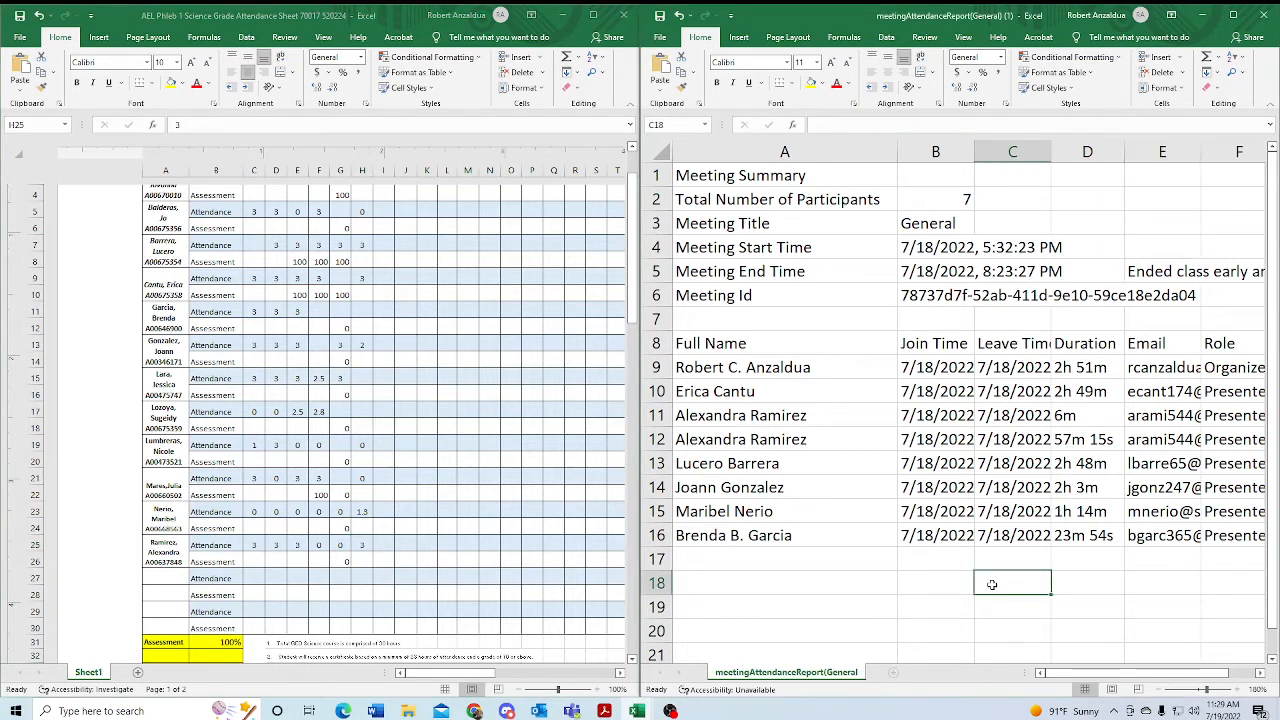
{"action": "type", "text": "=6+"}
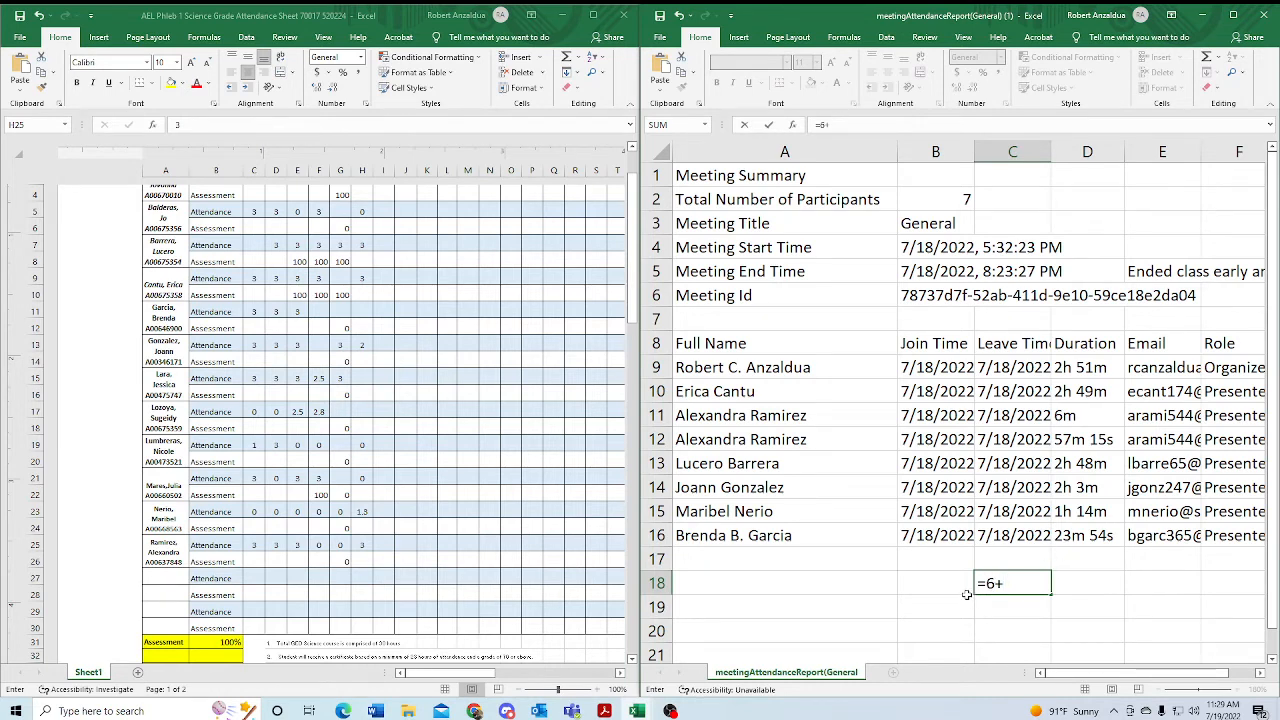
{"action": "left_click", "coordinate": [1055, 152]}
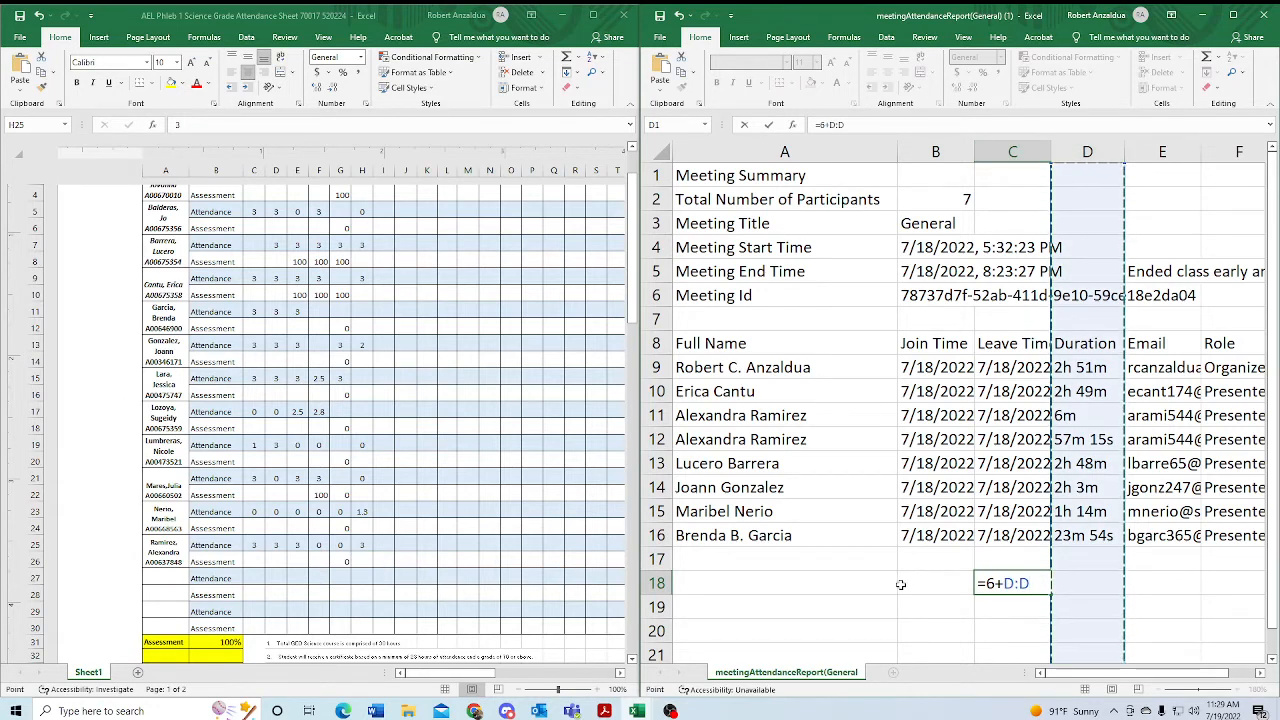
{"action": "key", "text": "Escape"}
Fit the Join Time column of the attendance report to its contents so the full times can be read.
{"action": "left_click_drag", "start_coordinate": [1051, 149], "coordinate": [1085, 153]}
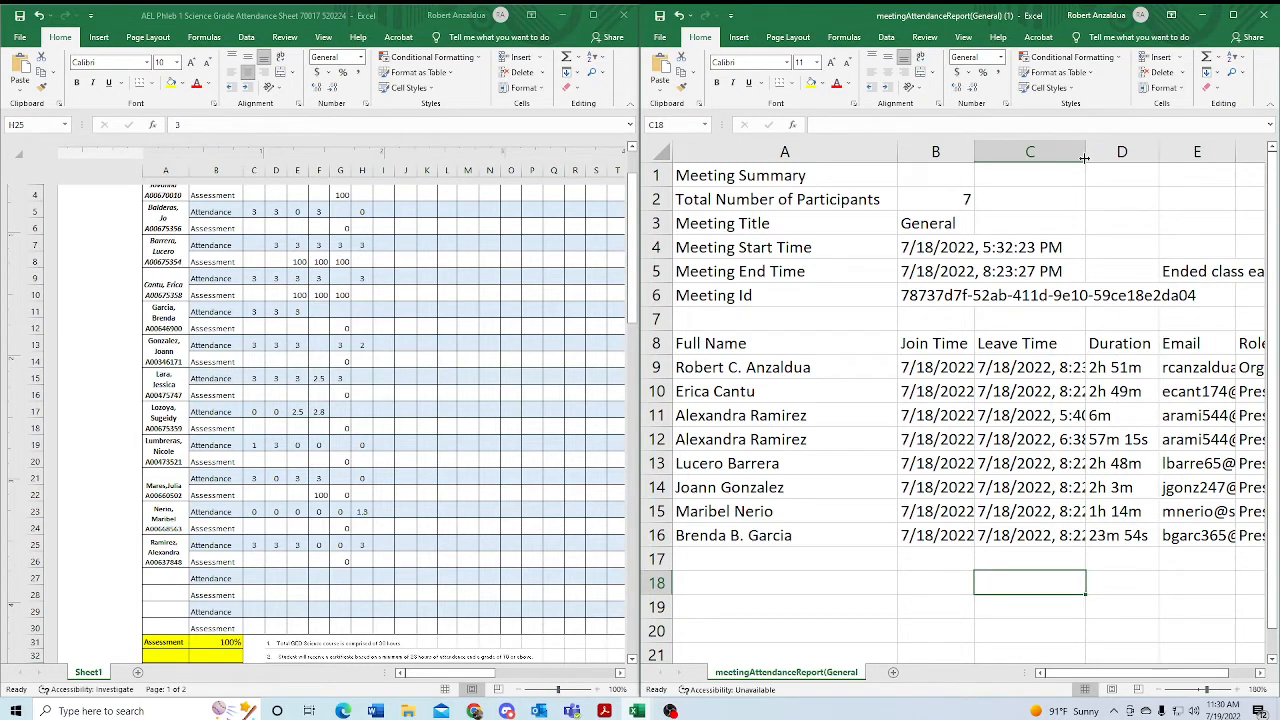
{"action": "left_click_drag", "start_coordinate": [1084, 157], "coordinate": [1051, 153]}
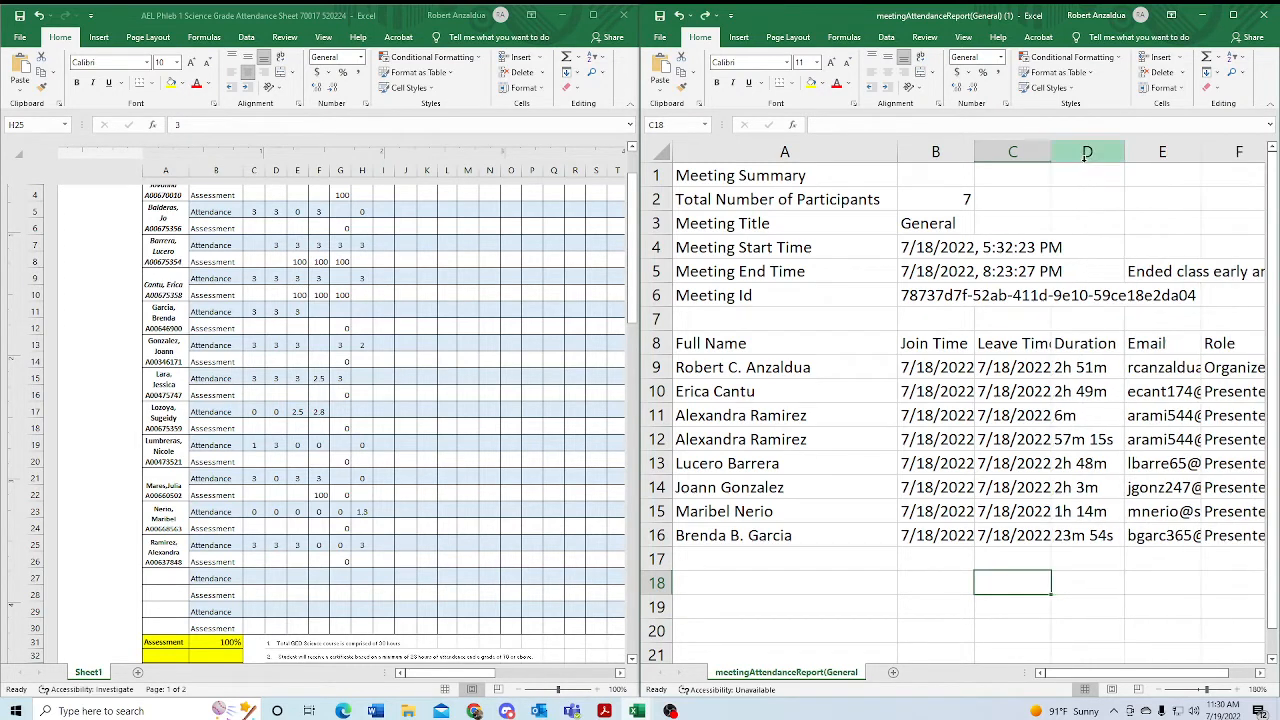
{"action": "double_click", "coordinate": [974, 151]}
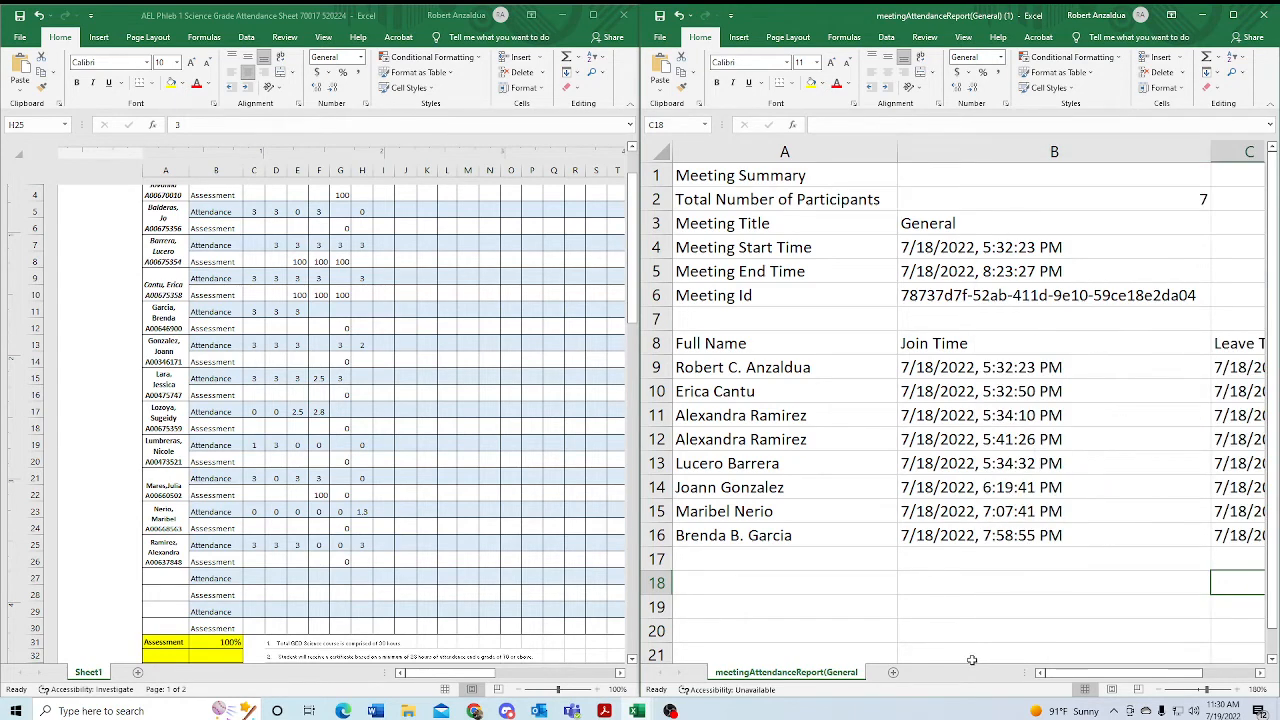
Fit the Leave Time column of the attendance report to its contents and check the two-entry participant's times in rows 11 and 12.
{"action": "left_click_drag", "start_coordinate": [1066, 676], "coordinate": [1098, 690]}
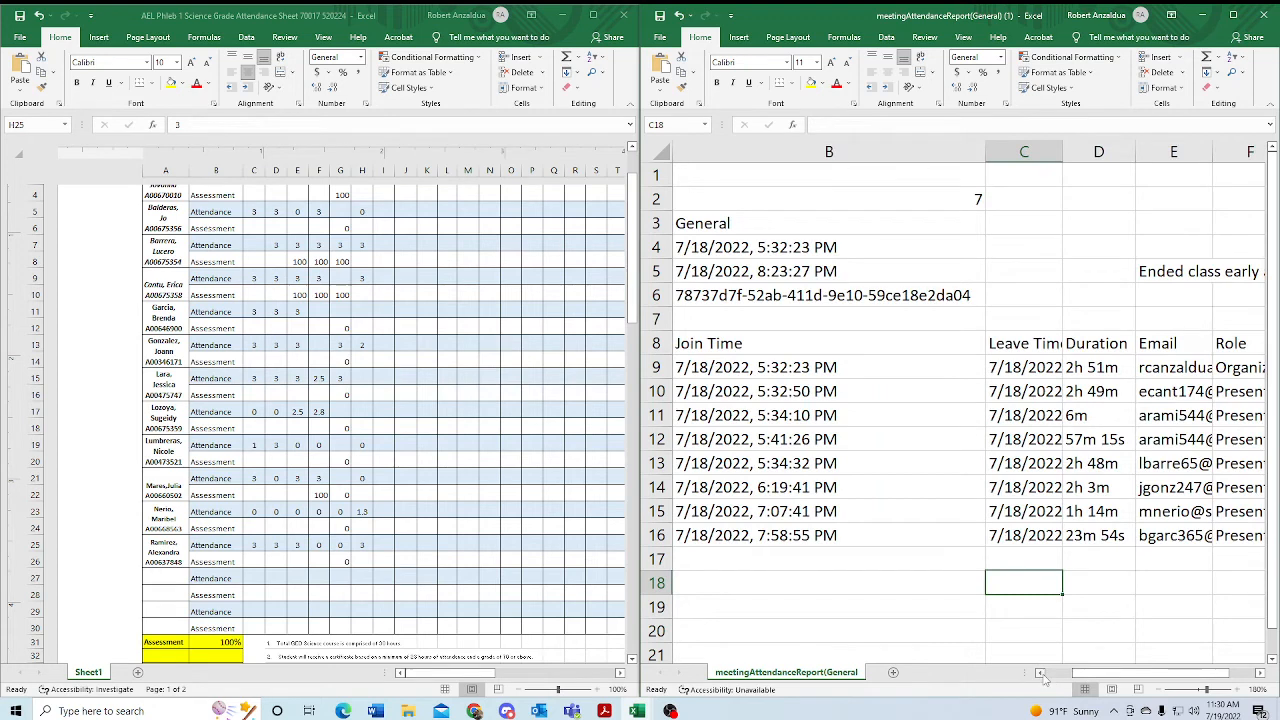
{"action": "double_click", "coordinate": [1062, 151]}
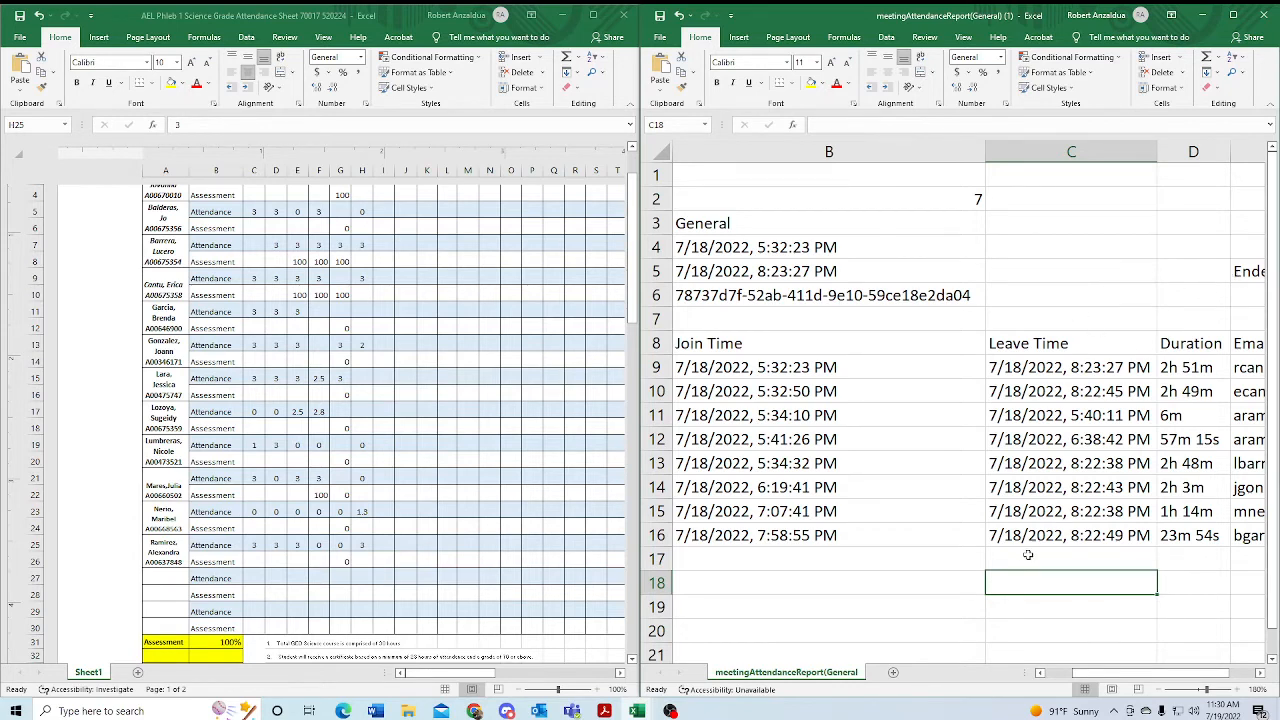
{"action": "left_click", "coordinate": [1070, 379]}
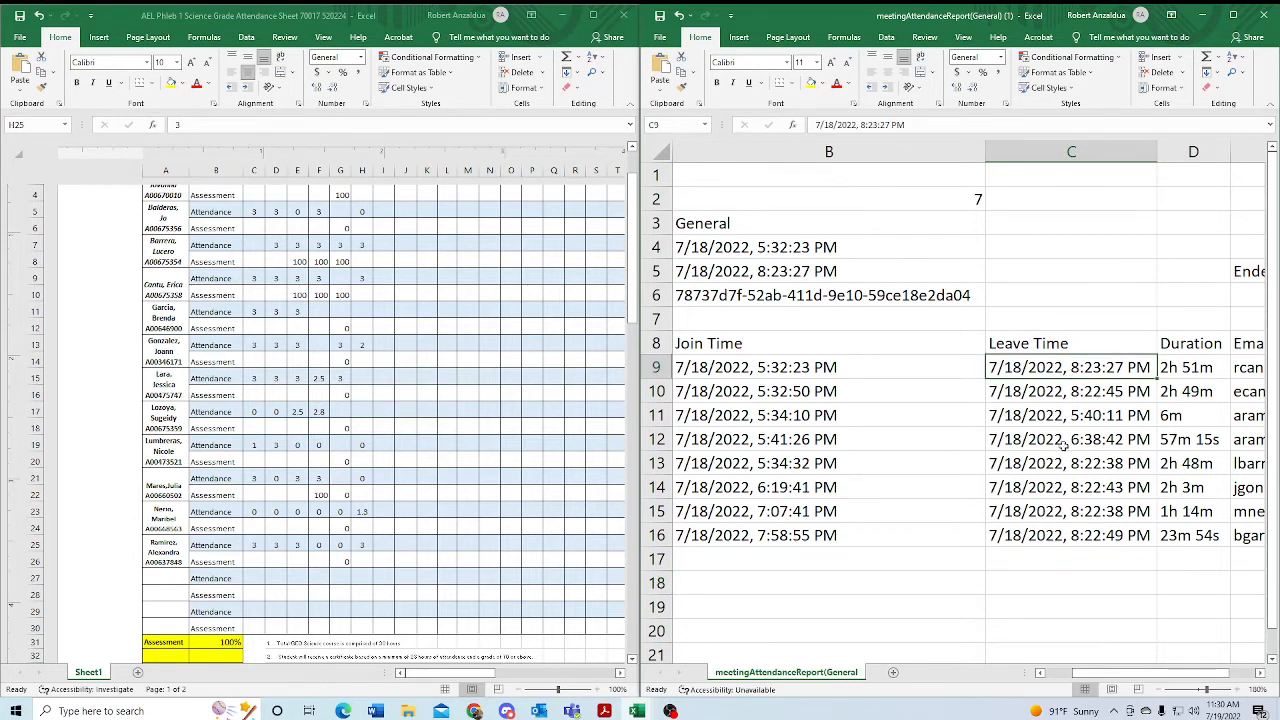
{"action": "left_click", "coordinate": [1060, 421]}
{"action": "left_click", "coordinate": [1060, 444]}
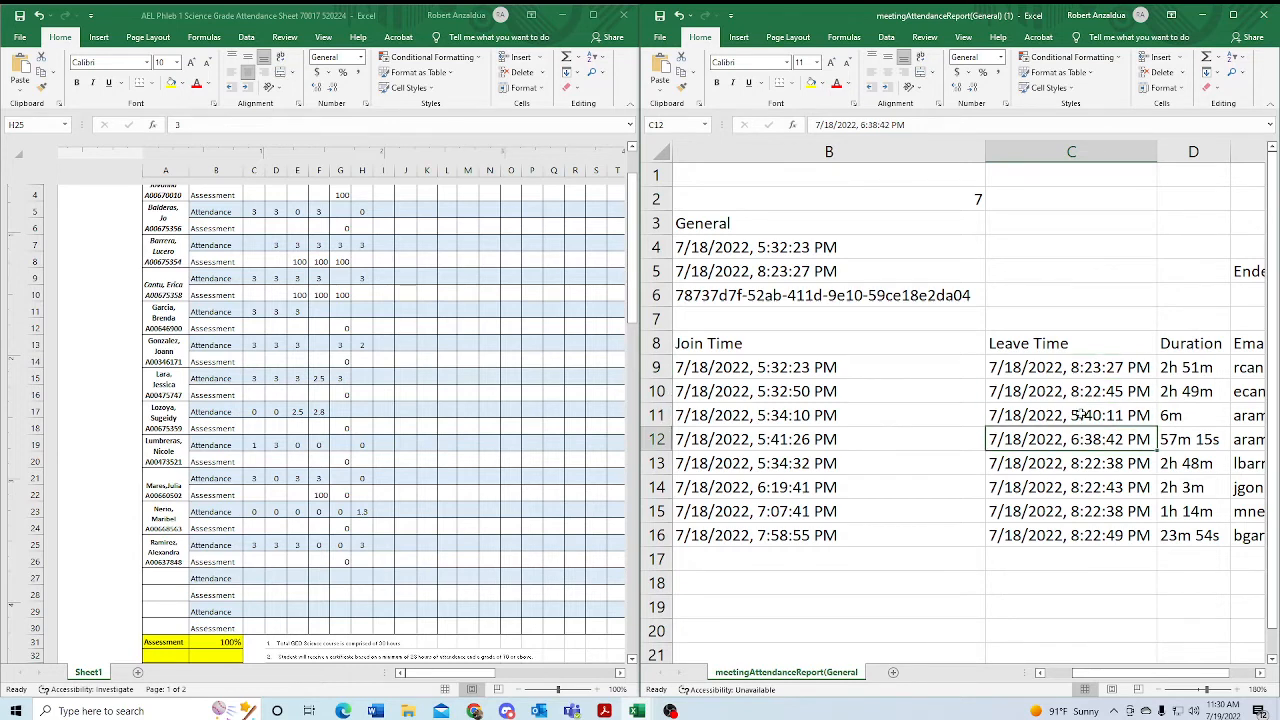
{"action": "left_click", "coordinate": [1079, 416]}
{"action": "left_click", "coordinate": [843, 414]}
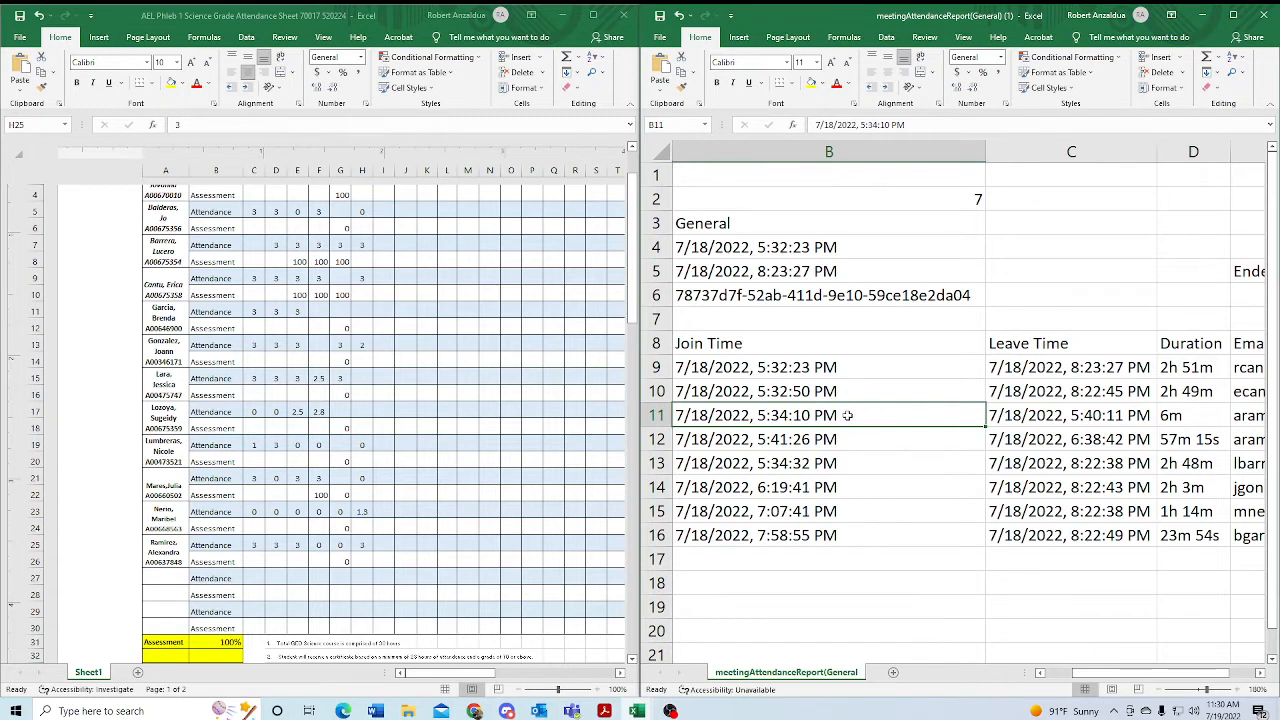
{"action": "left_click", "coordinate": [1066, 440]}
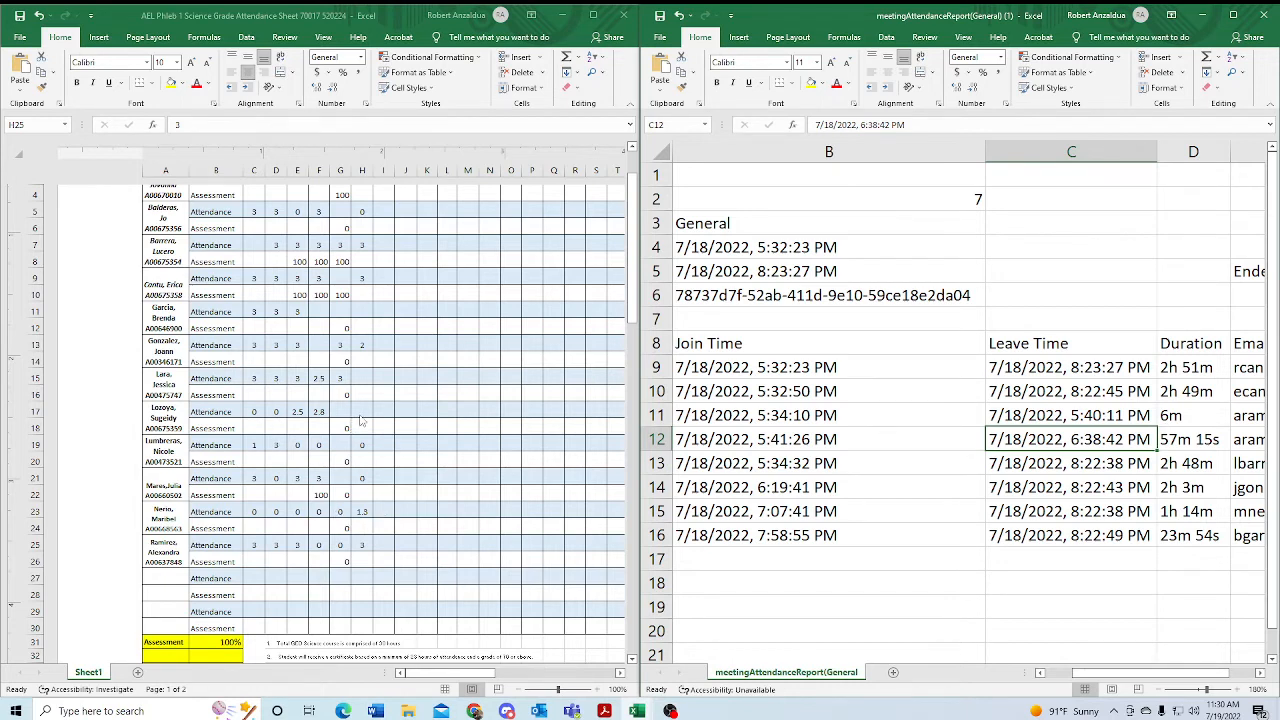
Change the last listed student's 18-Jul attendance in H25 of the grade sheet to 1.
{"action": "left_click", "coordinate": [365, 541]}
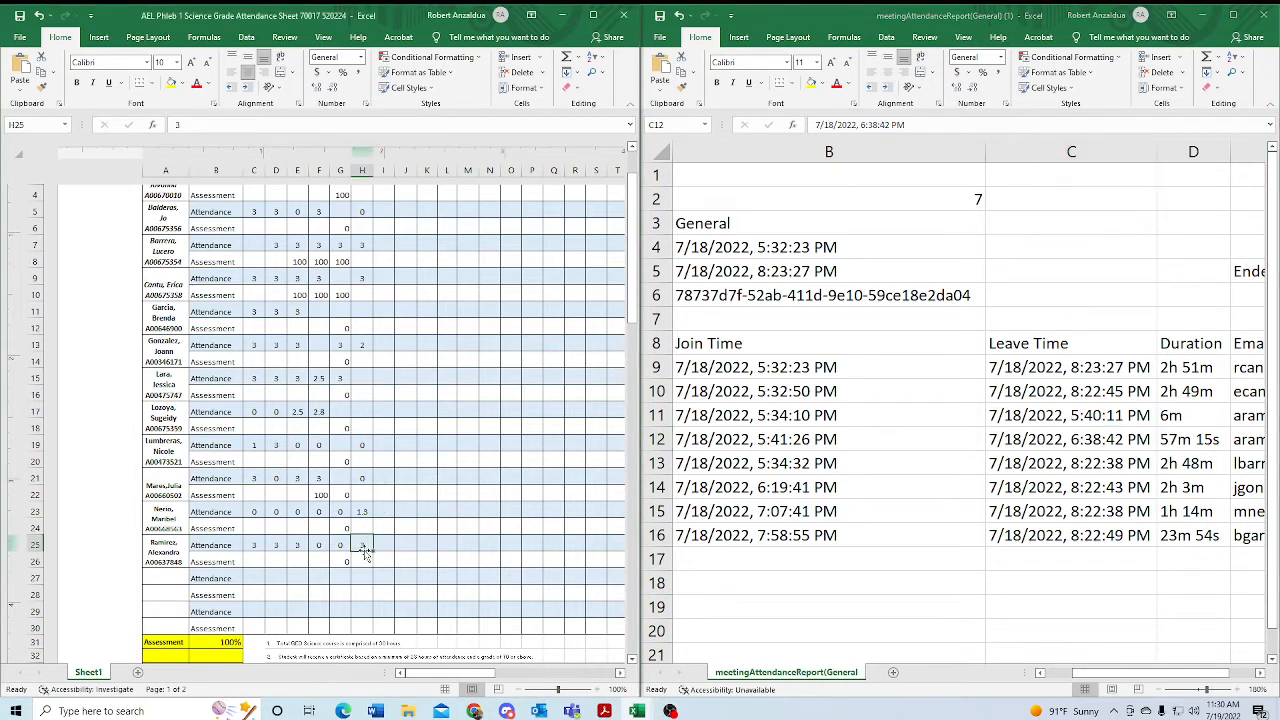
{"action": "type", "text": "1"}
{"action": "key", "text": "Return"}
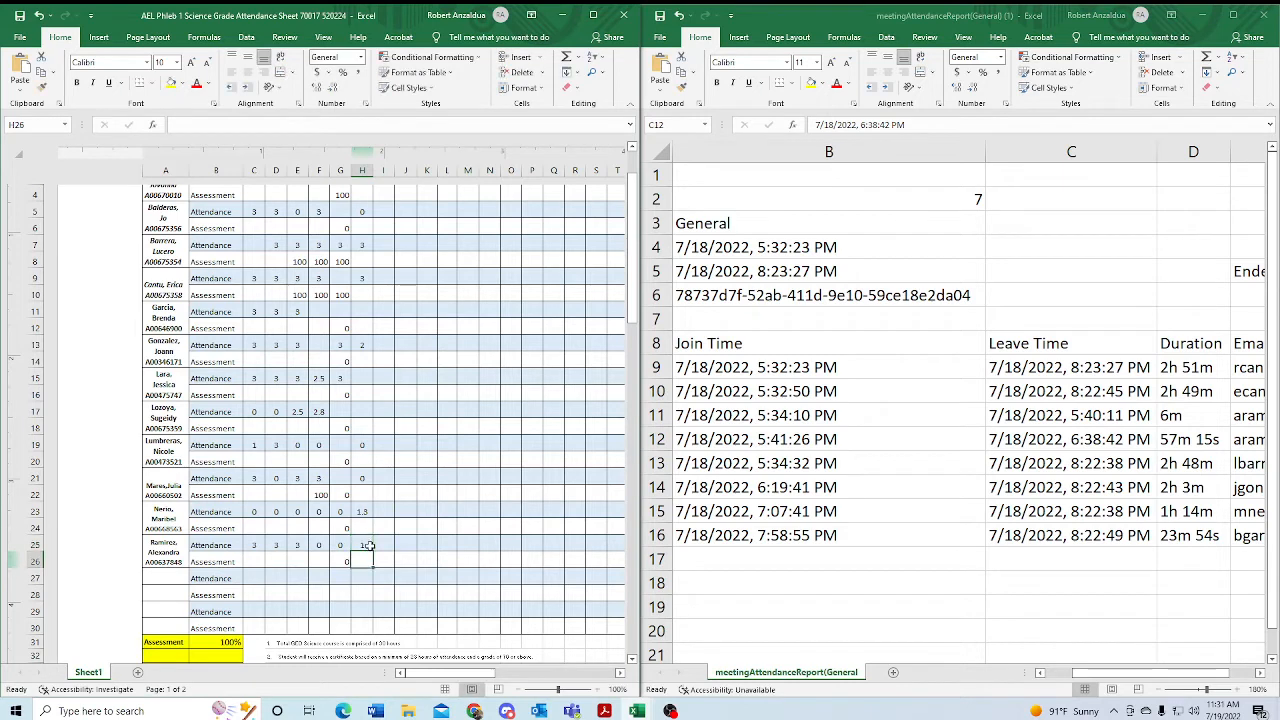
Review the 18-Jul attendance entries in the grade sheet alongside the meeting attendance report.
{"action": "scroll", "coordinate": [392, 540], "scroll_direction": "down", "scroll_amount": 4}
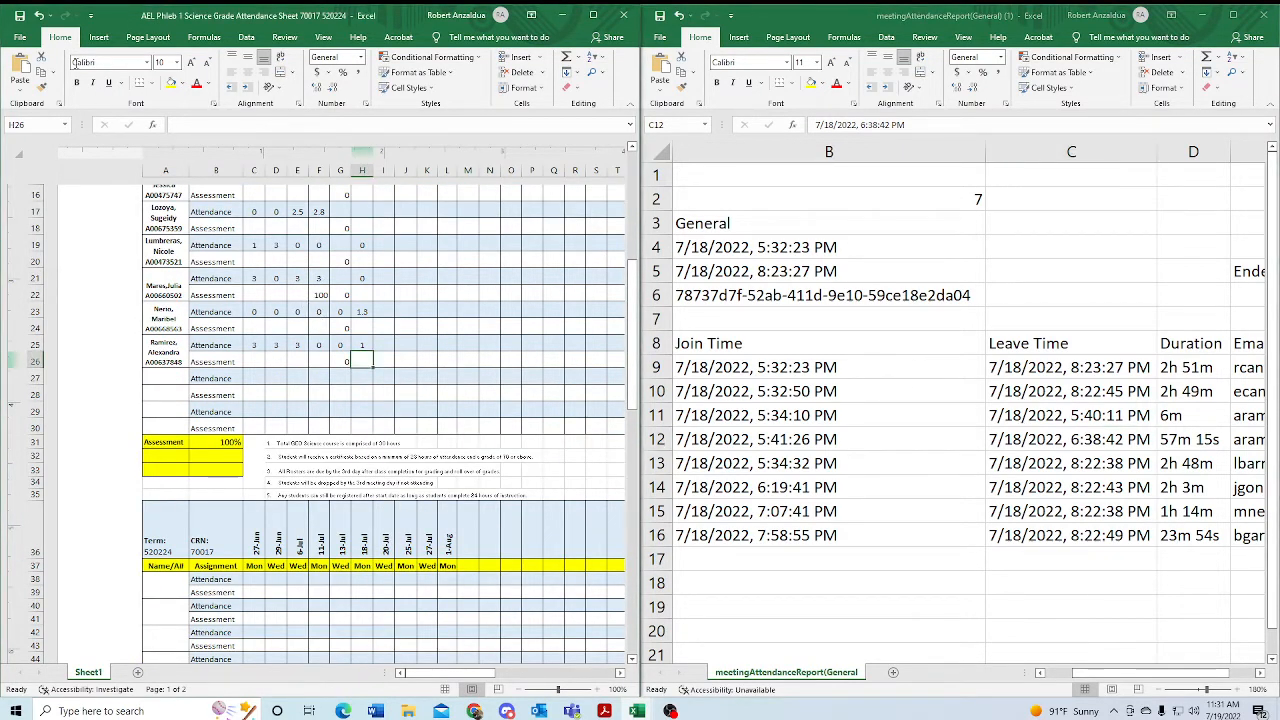
{"action": "scroll", "coordinate": [357, 368], "scroll_direction": "up", "scroll_amount": 5}
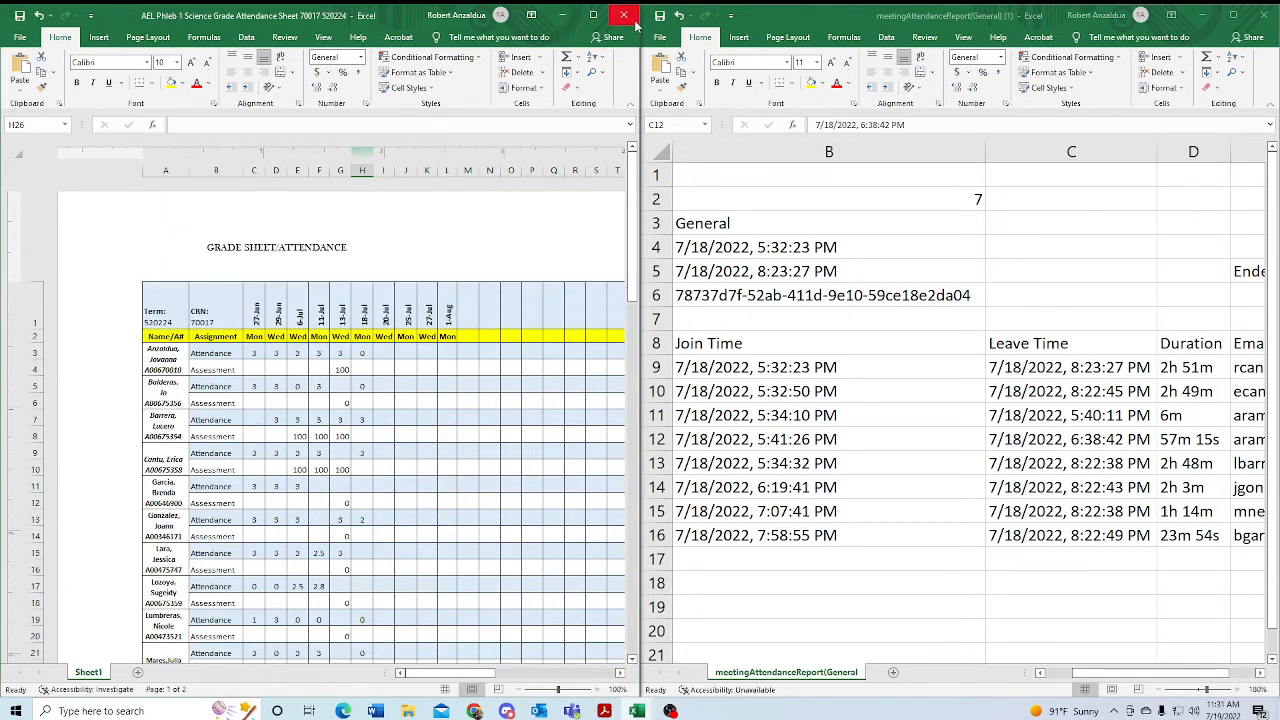
{"action": "left_click", "coordinate": [364, 419]}
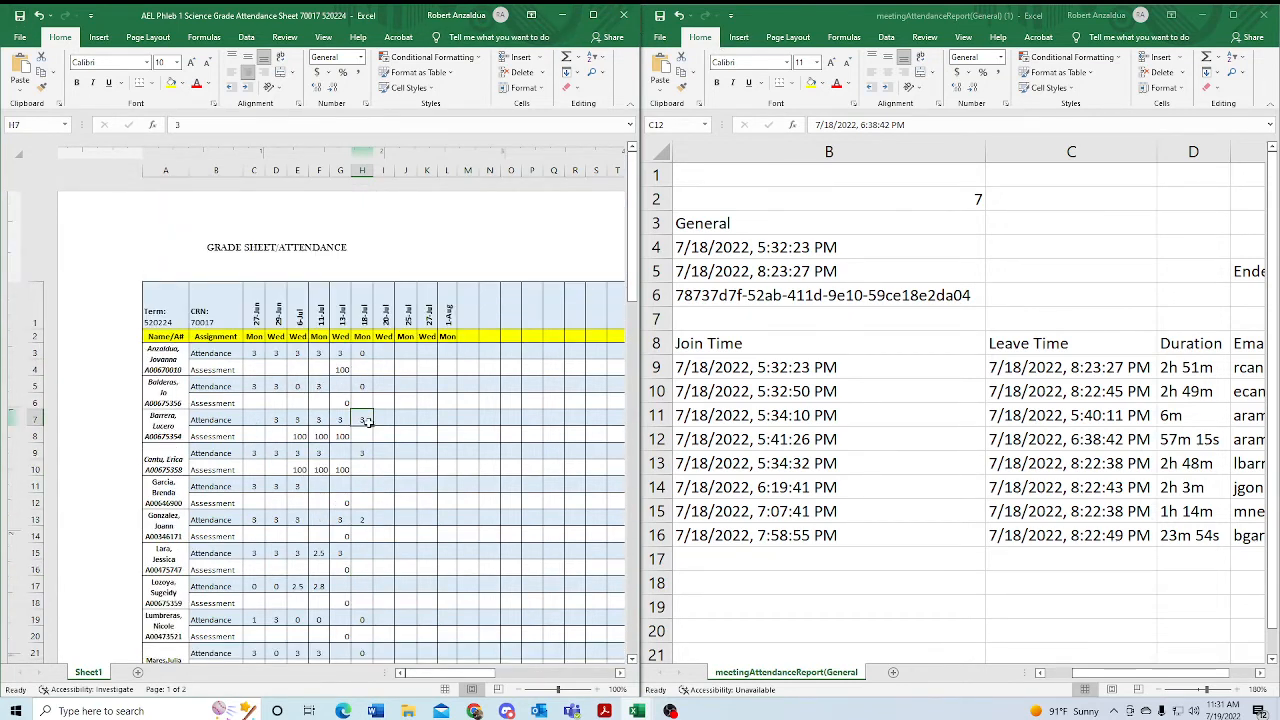
{"action": "scroll", "coordinate": [382, 443], "scroll_direction": "down", "scroll_amount": 4}
{"action": "scroll", "coordinate": [380, 444], "scroll_direction": "up", "scroll_amount": 4}
{"action": "scroll", "coordinate": [380, 443], "scroll_direction": "down", "scroll_amount": 4}
{"action": "scroll", "coordinate": [380, 443], "scroll_direction": "up", "scroll_amount": 4}
{"action": "left_click", "coordinate": [796, 336]}
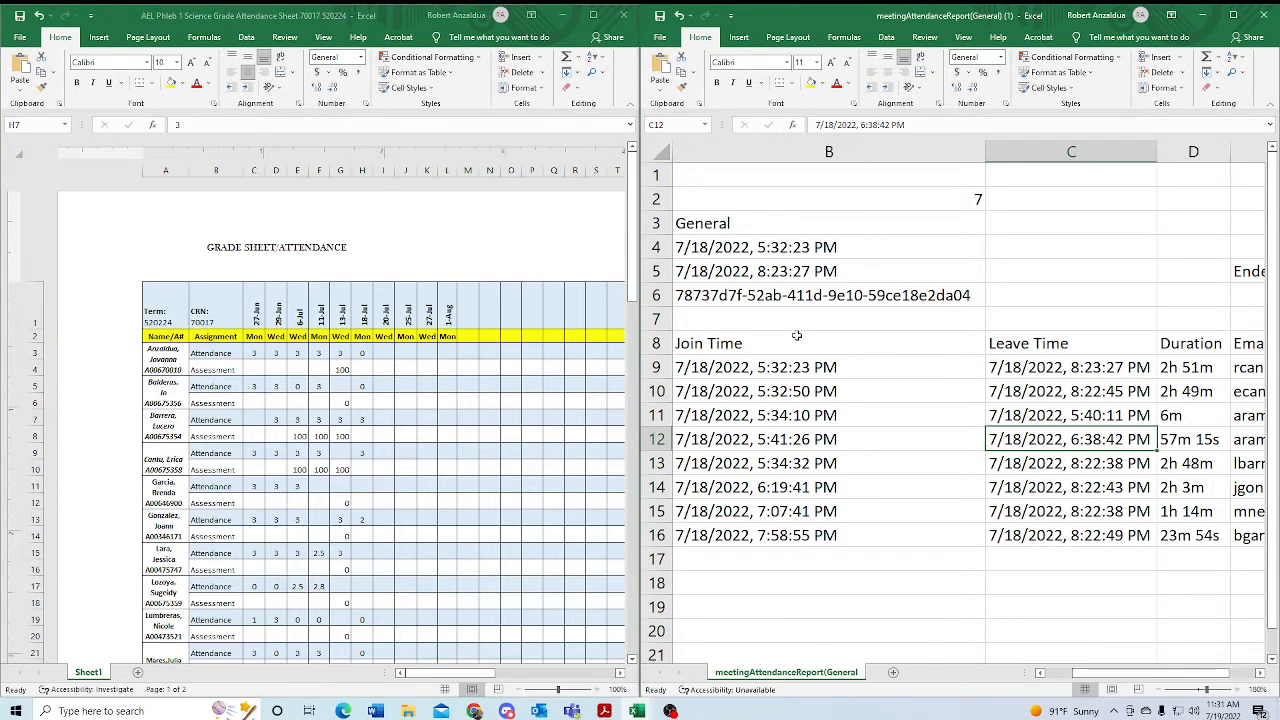
{"action": "scroll", "coordinate": [796, 336], "scroll_direction": "down", "scroll_amount": 3}
{"action": "scroll", "coordinate": [796, 336], "scroll_direction": "up", "scroll_amount": 3}
Switch to Outlook and start a new email addressed to the attendance contact, with the sender's own address in Cc.
{"action": "left_click", "coordinate": [539, 711]}
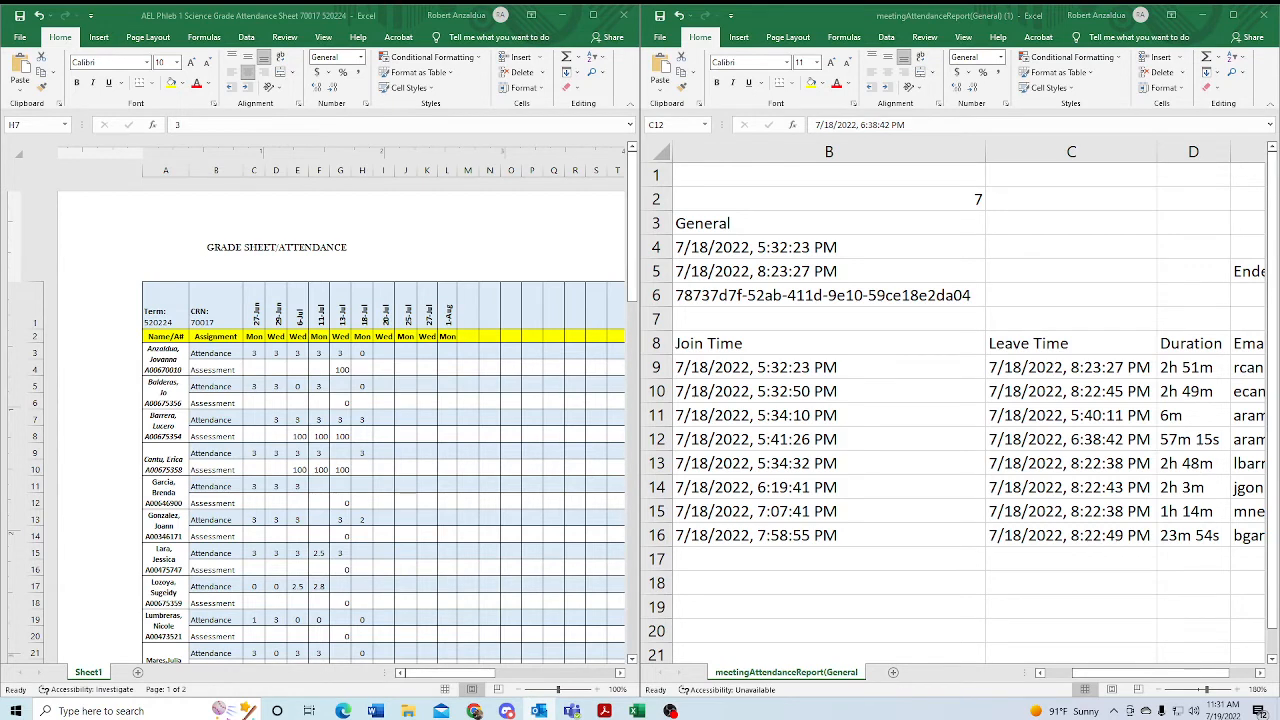
{"action": "key", "text": "ctrl+n"}
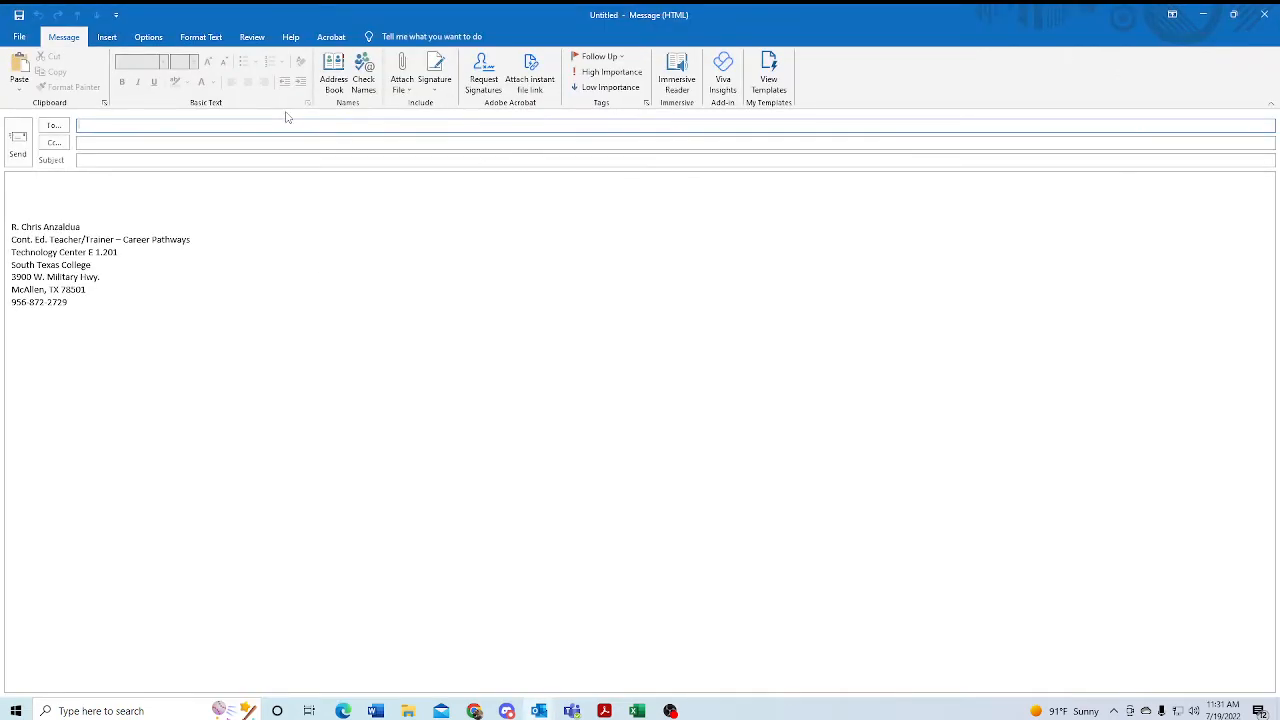
{"action": "type", "text": "norm"}
{"action": "key", "text": "Return"}
{"action": "key", "text": "Tab"}
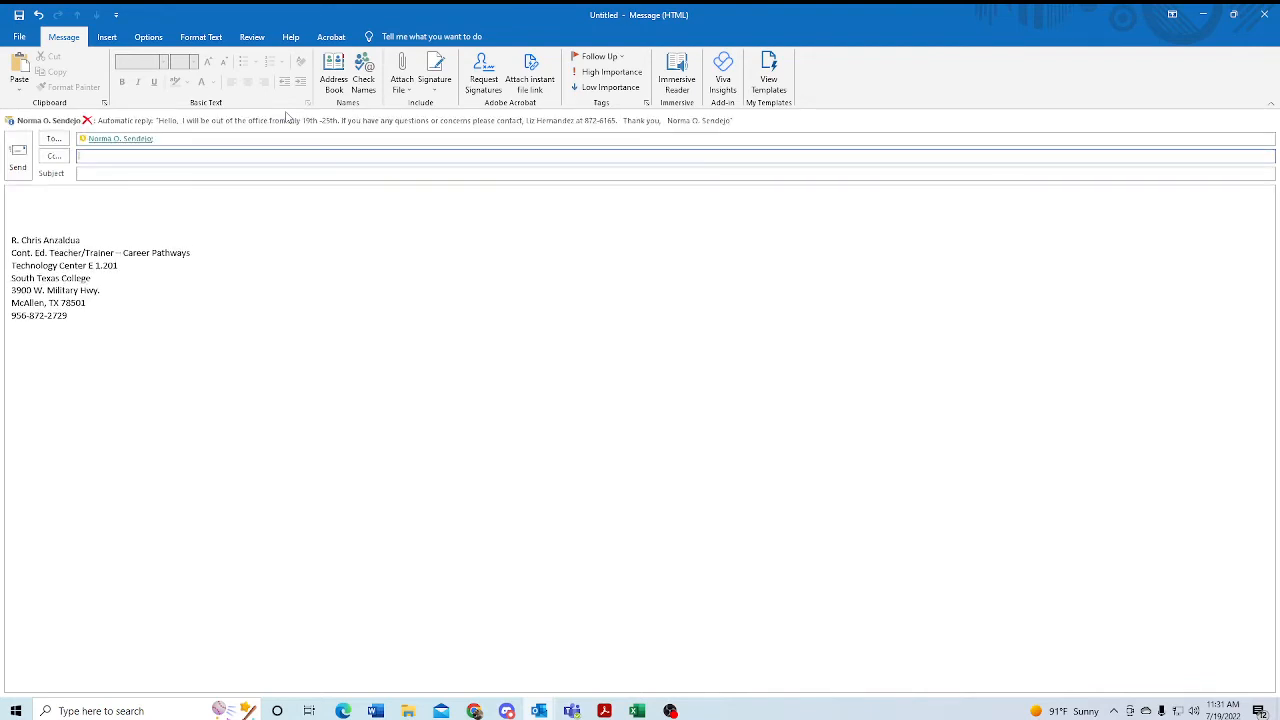
{"action": "type", "text": "rob"}
{"action": "key", "text": "Return"}
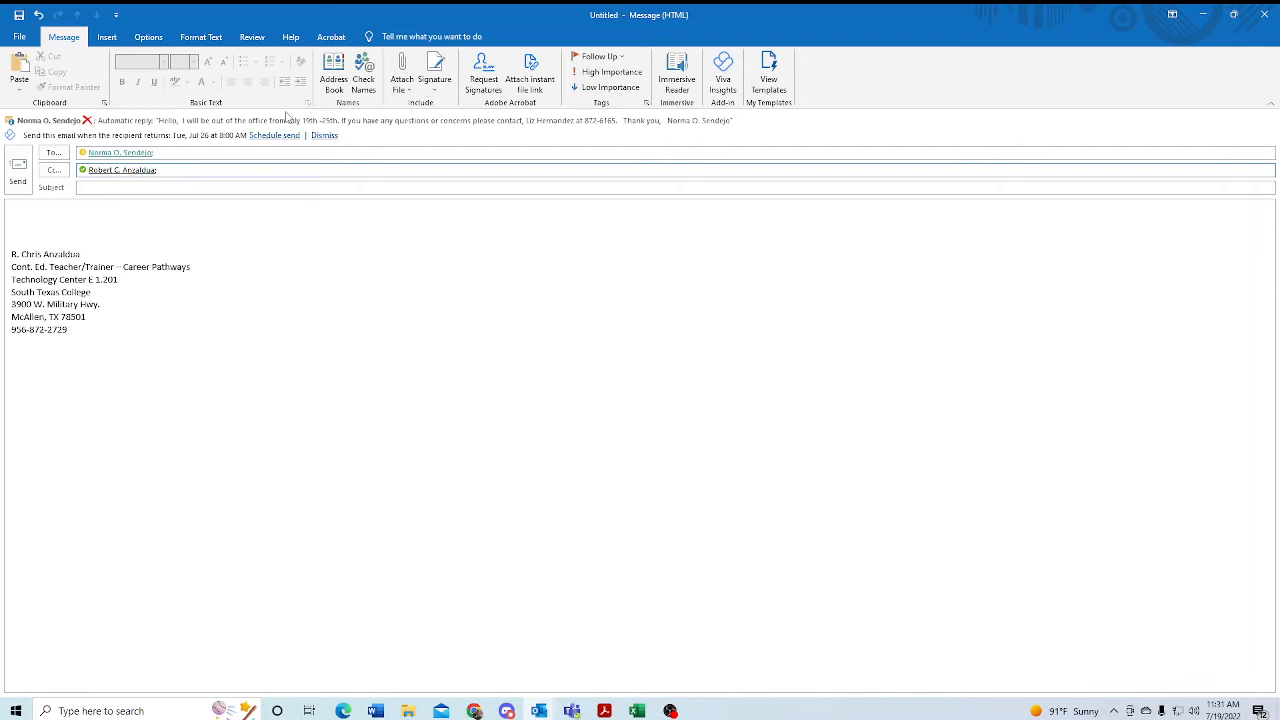
Enter "AEL Phlebotomy1 Science" as the email subject.
{"action": "left_click", "coordinate": [148, 187]}
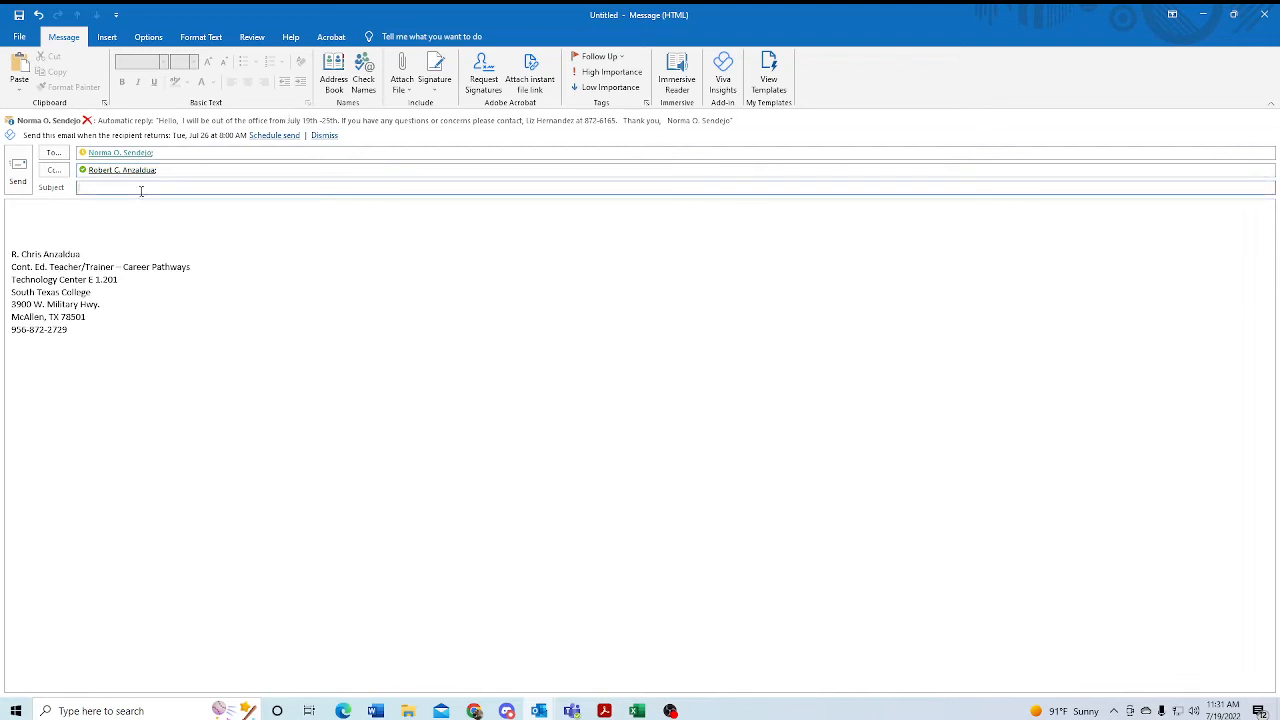
{"action": "type", "text": "ALL"}
{"action": "type", "text": "Phlebotomy1 Science"}
Look up the term in the grade sheet and append 520224 to the email subject.
{"action": "key", "text": "alt+Tab"}
{"action": "key", "text": "Tab"}
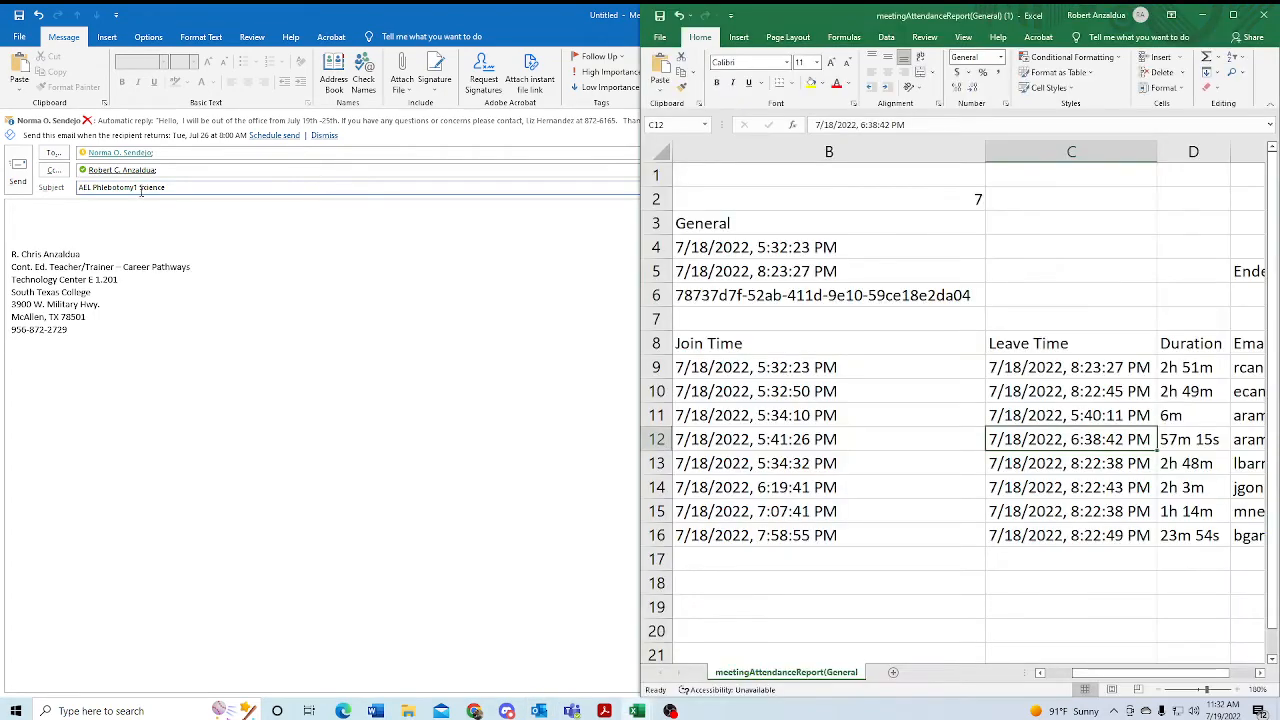
{"action": "key", "text": "alt+Tab"}
{"action": "key", "text": "alt+Tab"}
{"action": "key", "text": "Tab"}
{"action": "key", "text": "Tab"}
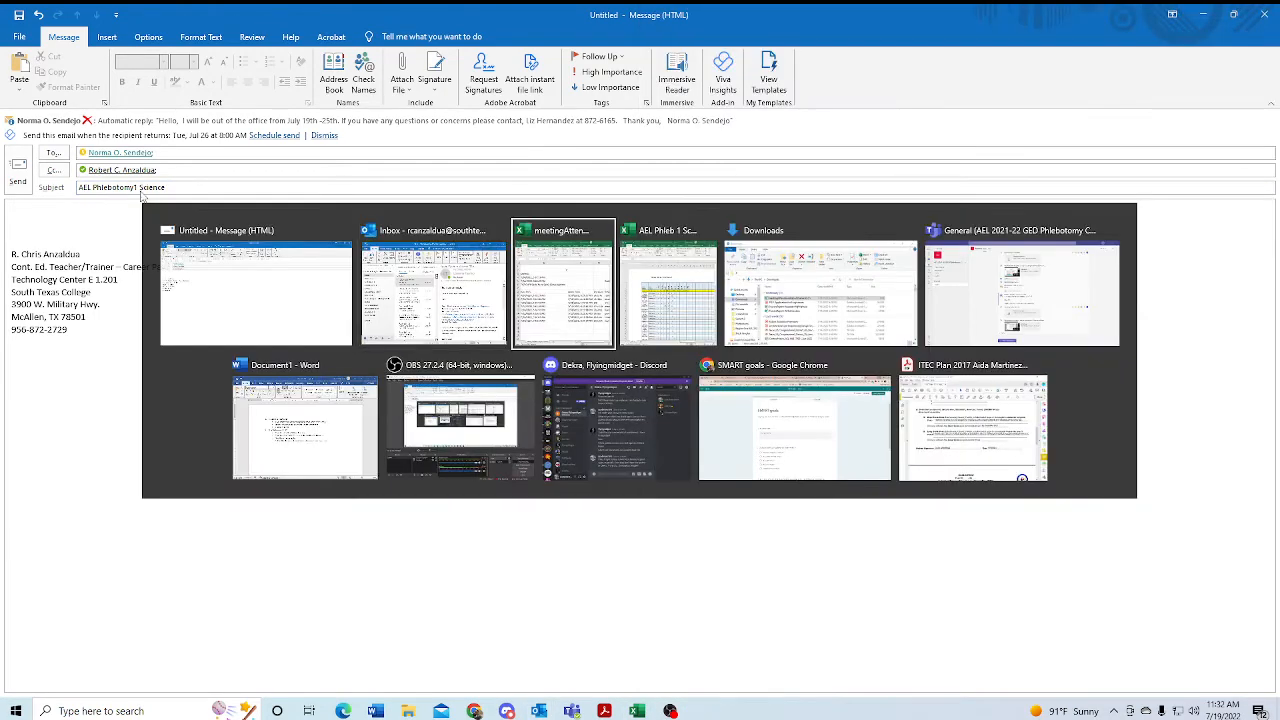
{"action": "key", "text": "Tab"}
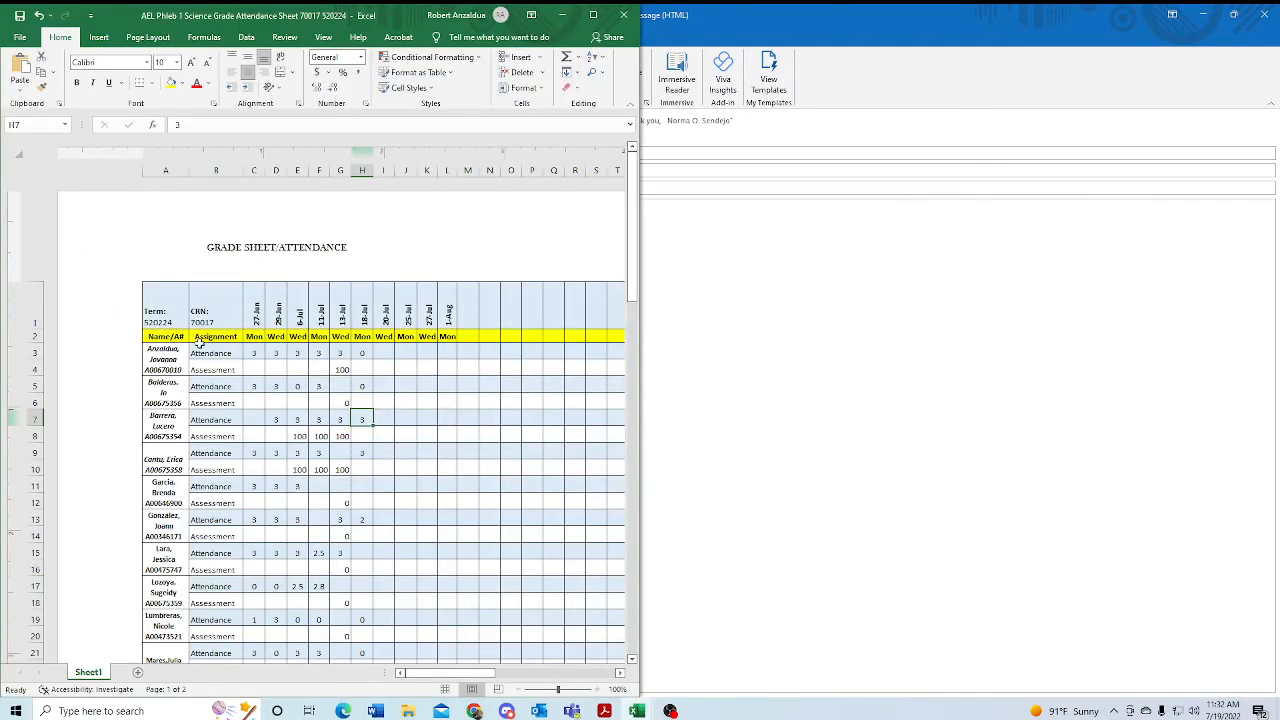
{"action": "left_click", "coordinate": [703, 188]}
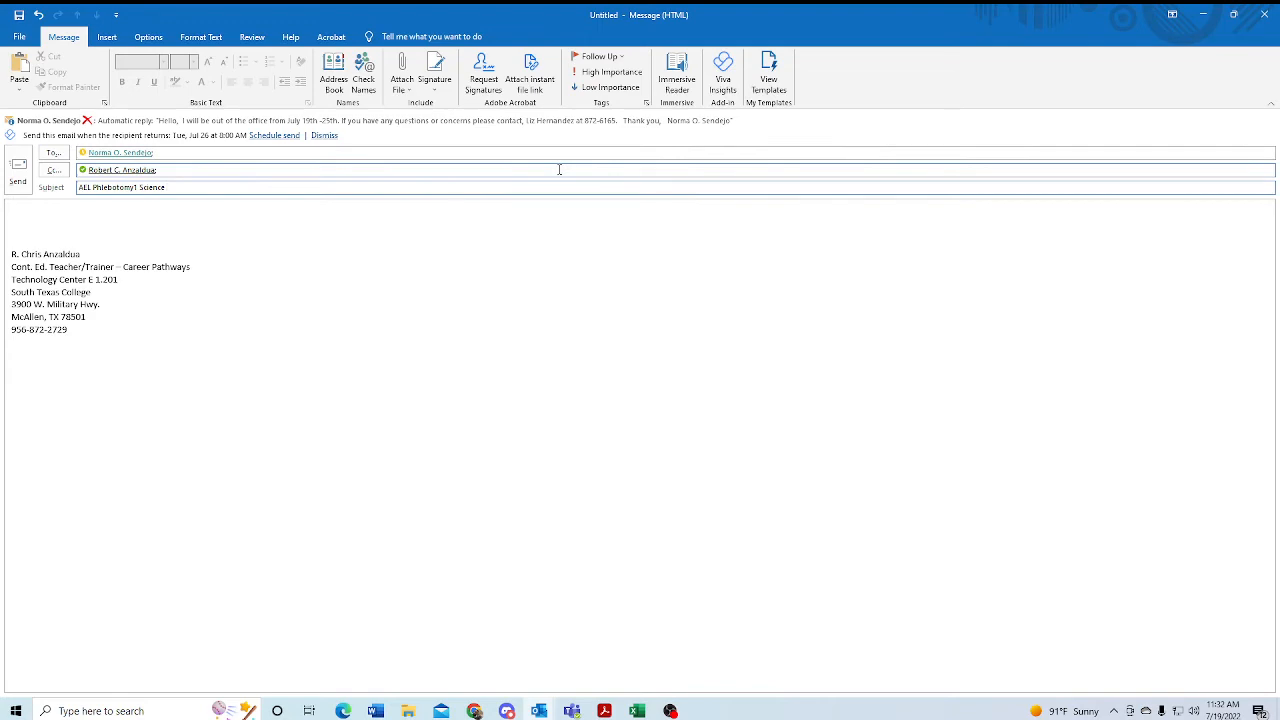
{"action": "type", "text": "52"}
{"action": "key", "text": "alt+Tab"}
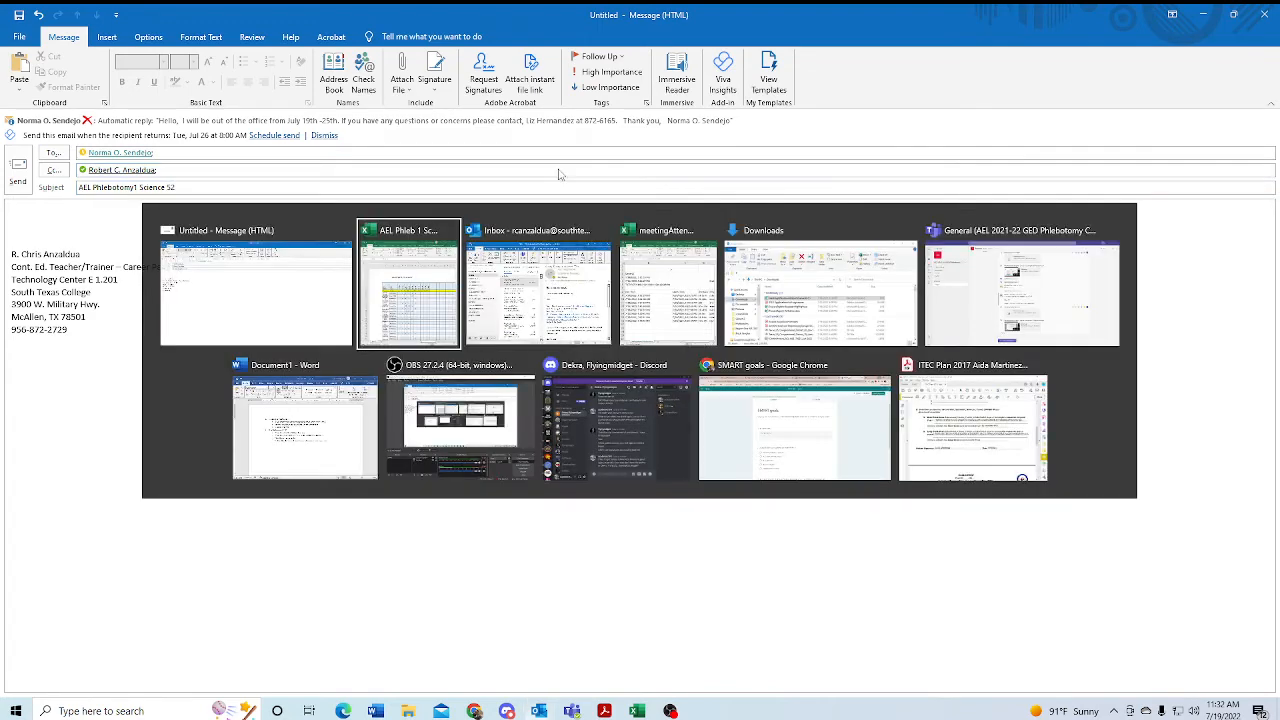
{"action": "key", "text": "alt+Tab"}
{"action": "type", "text": "0"}
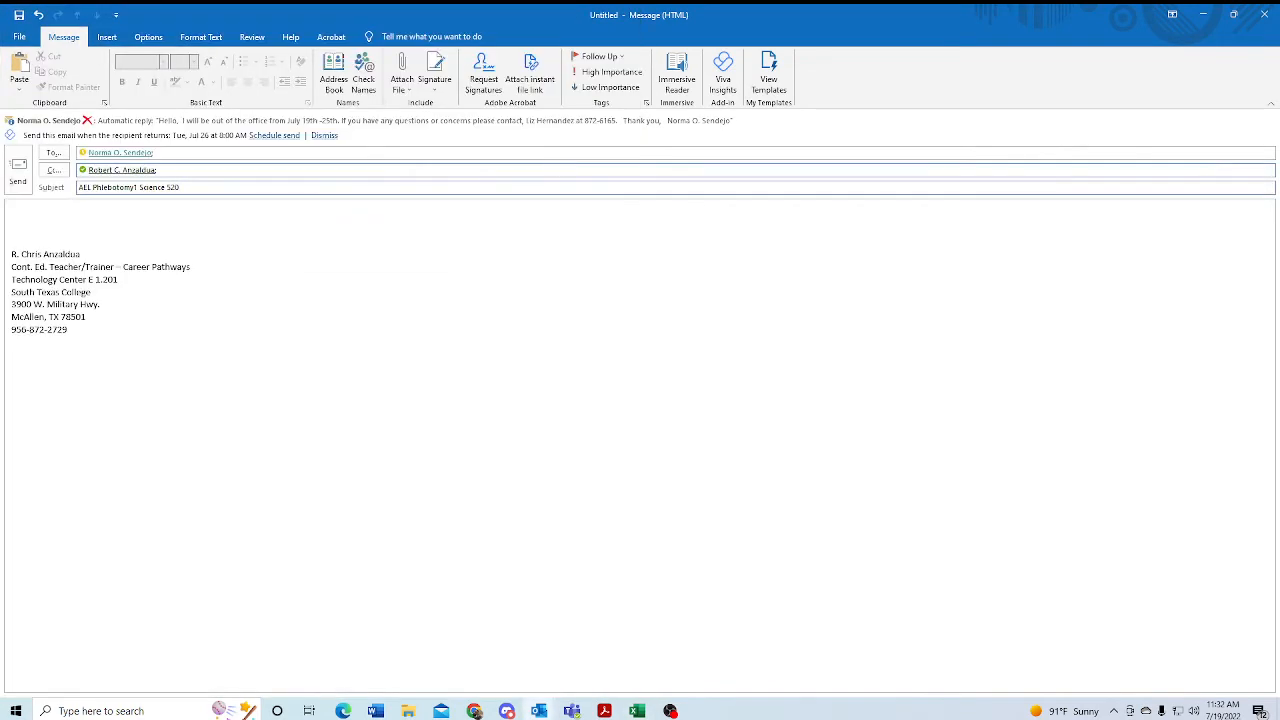
{"action": "type", "text": "224"}
Highlight the parts of the term code in the email subject one after another.
{"action": "key", "text": "ctrl+shift+Left"}
{"action": "type", "text": "S"}
{"action": "key", "text": "shift+Right"}
{"action": "key", "text": "shift+Right"}
{"action": "key", "text": "shift+Right"}
{"action": "key", "text": "shift+Right"}
{"action": "key", "text": "shift+Right"}
{"action": "key", "text": "Right"}
{"action": "key", "text": "shift+Right"}
{"action": "key", "text": "Right"}
{"action": "key", "text": "shift+Left"}
{"action": "key", "text": "Right"}
{"action": "key", "text": "shift+Left"}
{"action": "key", "text": "Right"}
Append the CRN 70017 to the email subject and compare it with the grade sheet.
{"action": "key", "text": "alt+space"}
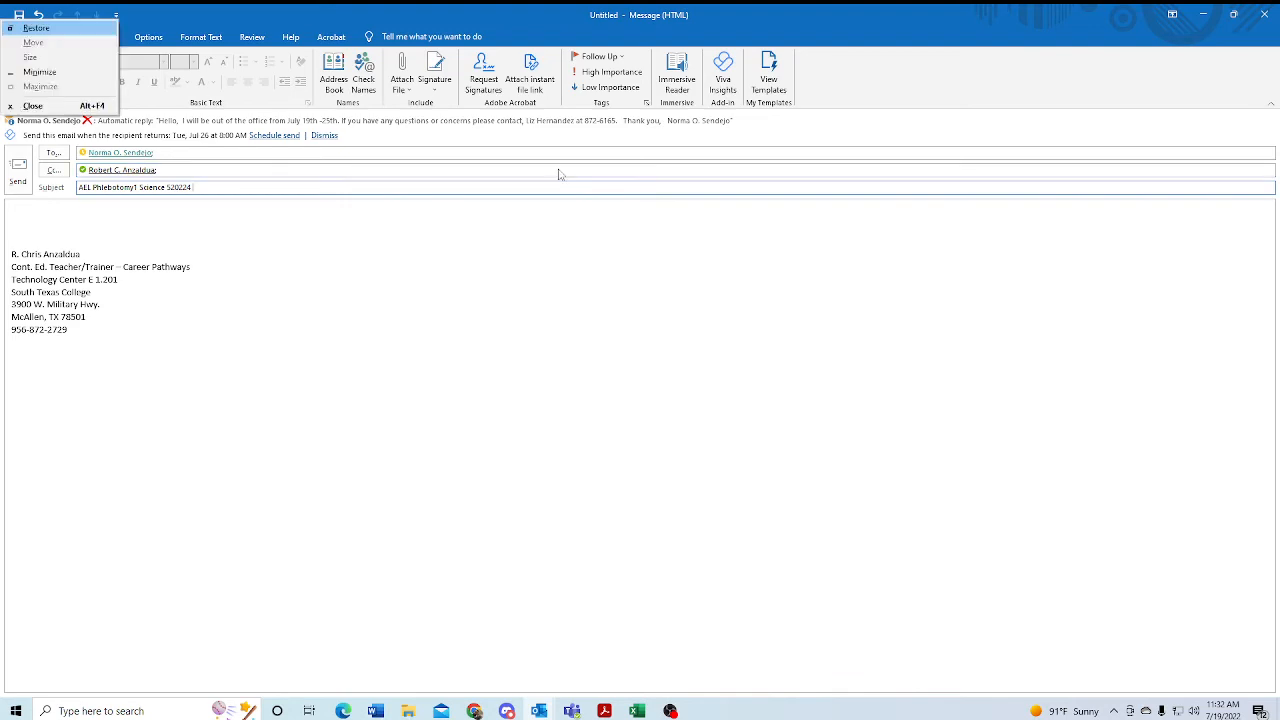
{"action": "key", "text": "alt+Tab"}
{"action": "key", "text": "alt+Tab"}
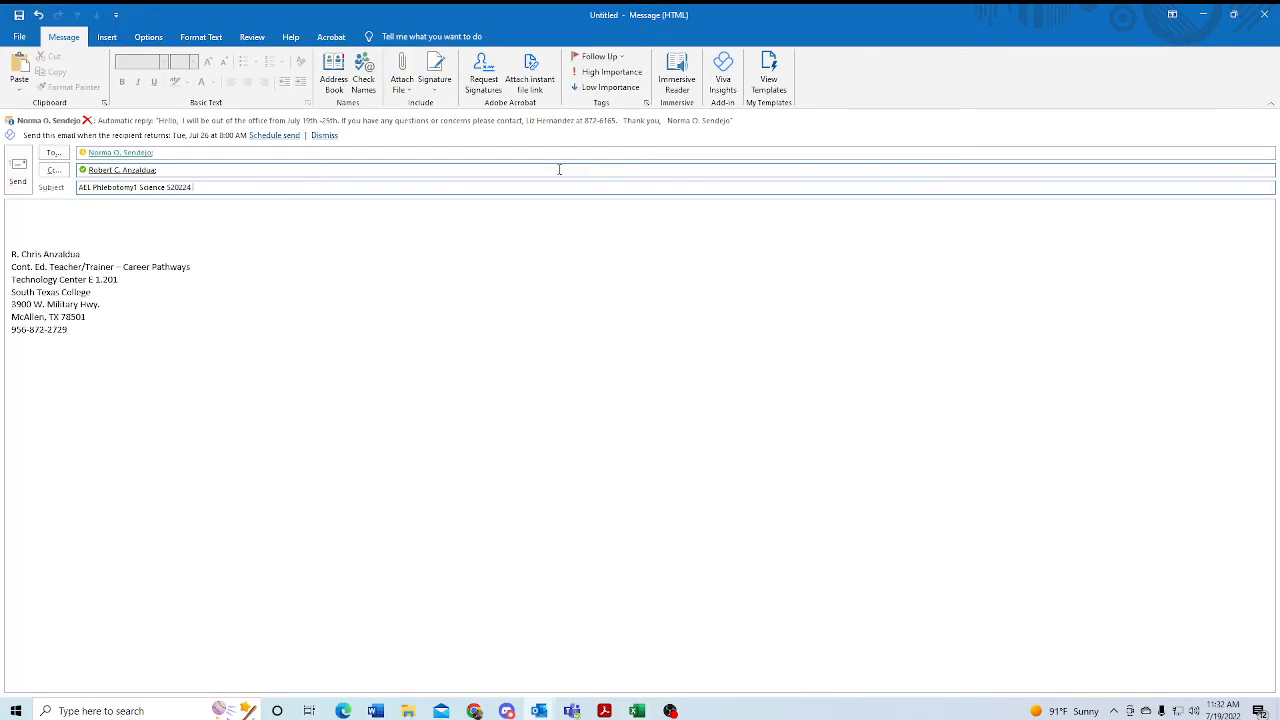
{"action": "type", "text": "70017"}
{"action": "key", "text": "alt+Tab"}
{"action": "key", "text": "alt+Tab"}
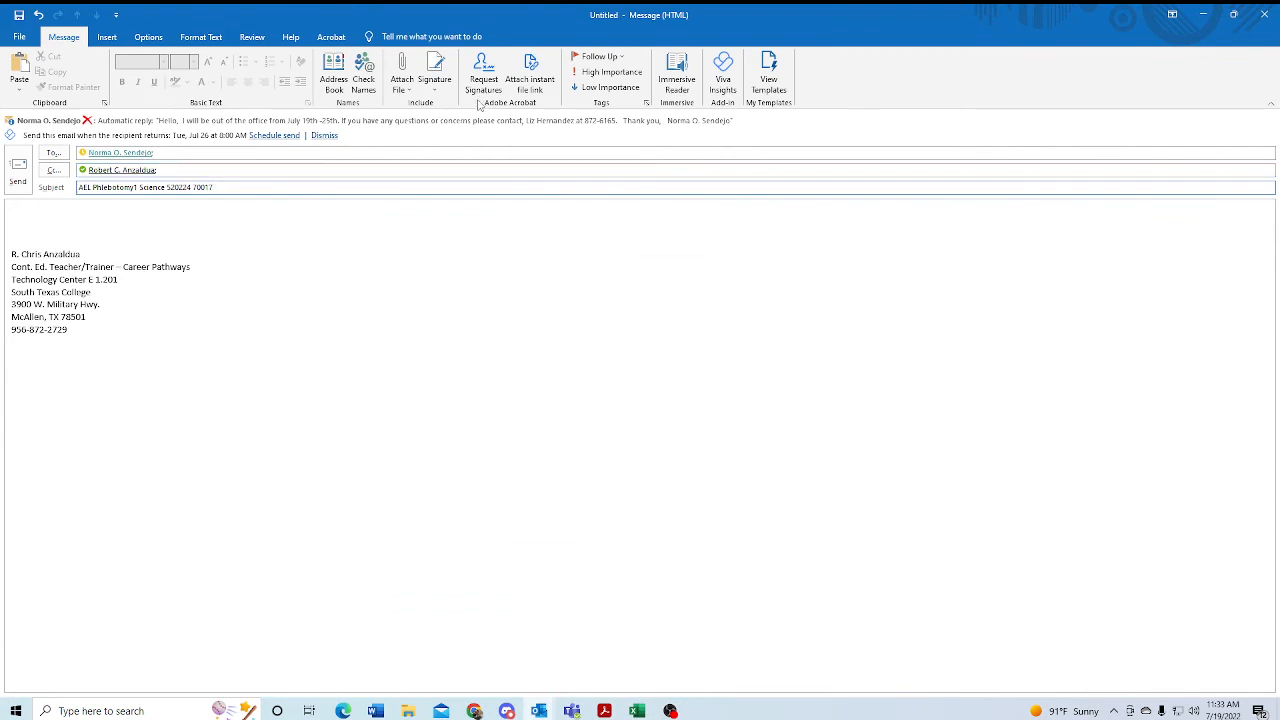
{"action": "left_click", "coordinate": [402, 78]}
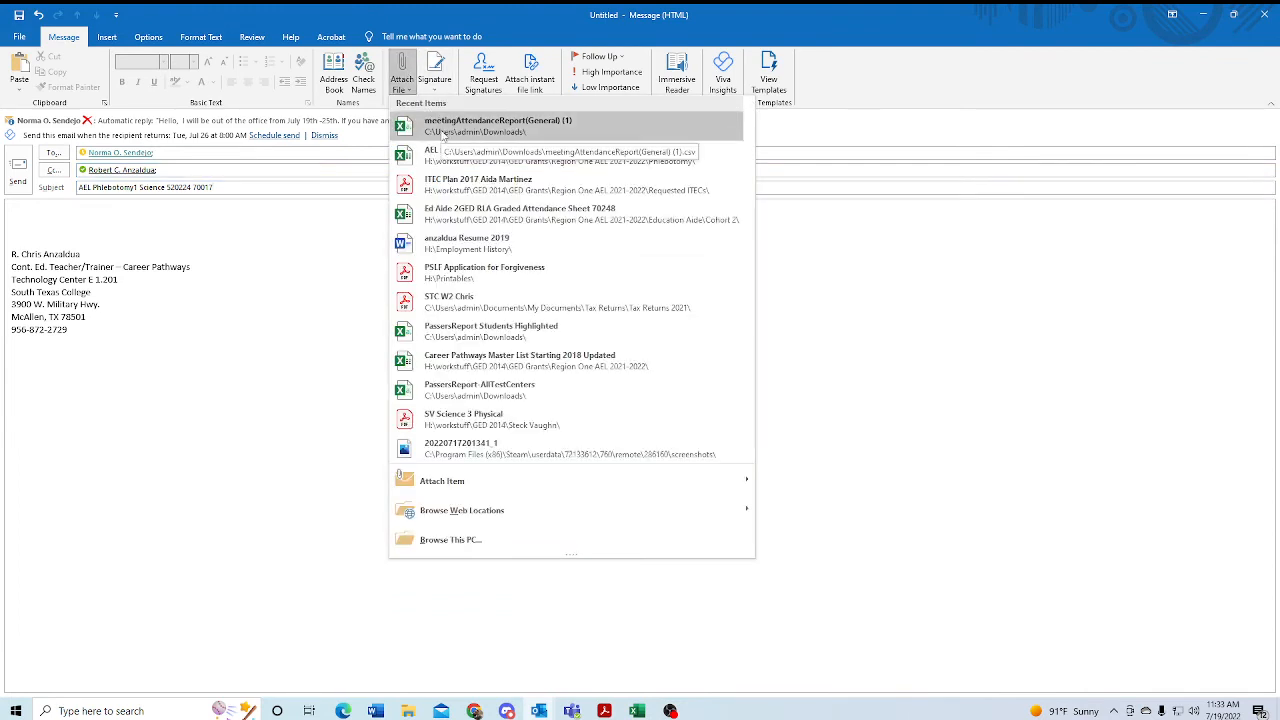
{"action": "left_click", "coordinate": [348, 293]}
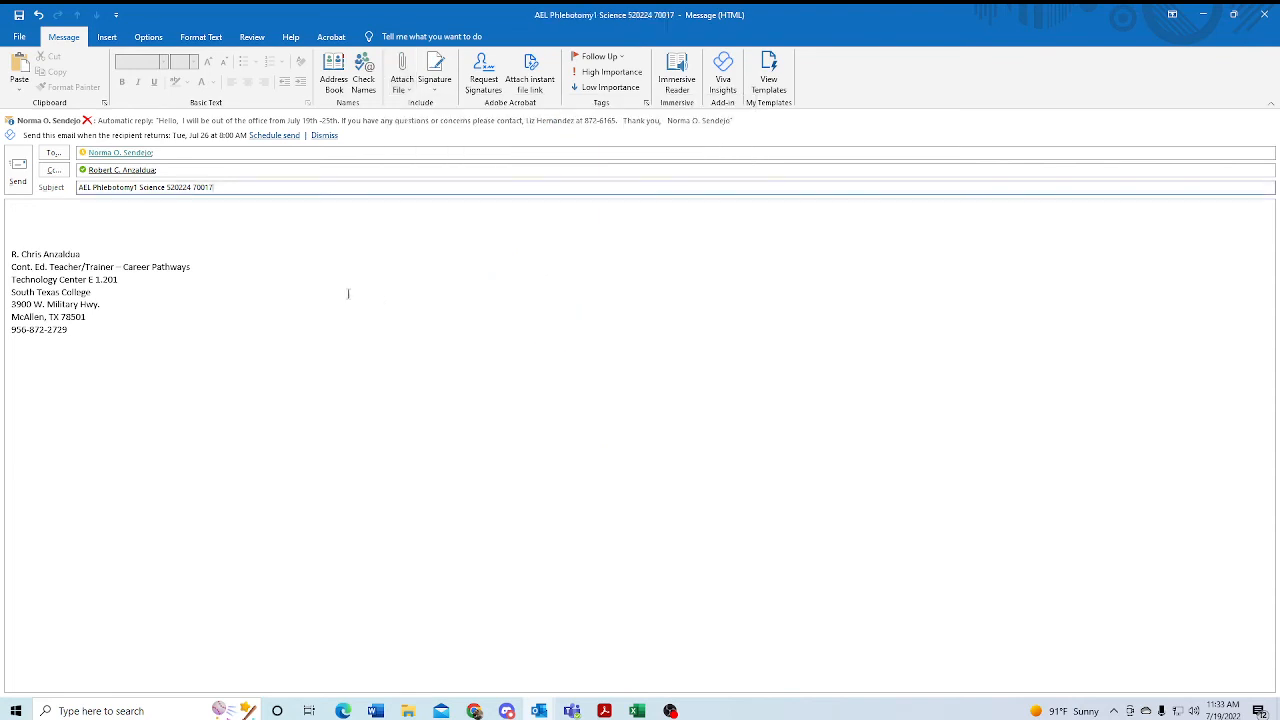
{"action": "mouse_move", "coordinate": [637, 711]}
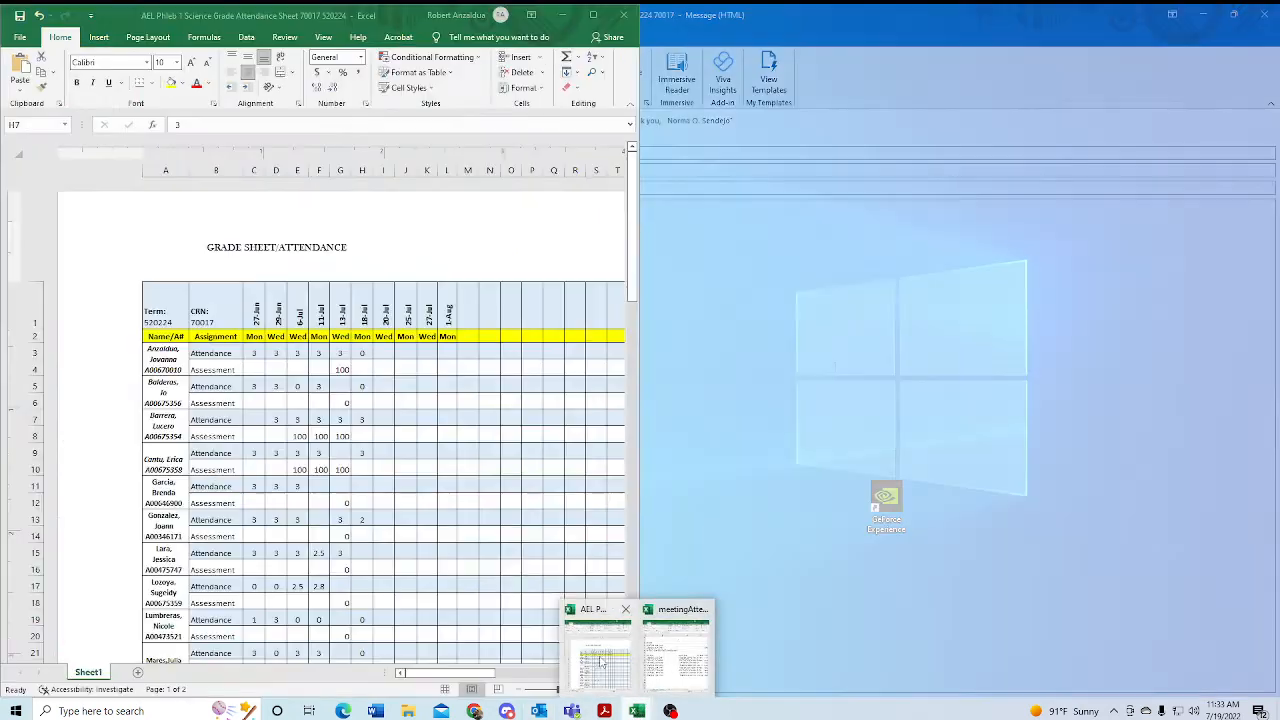
{"action": "left_click", "coordinate": [674, 655]}
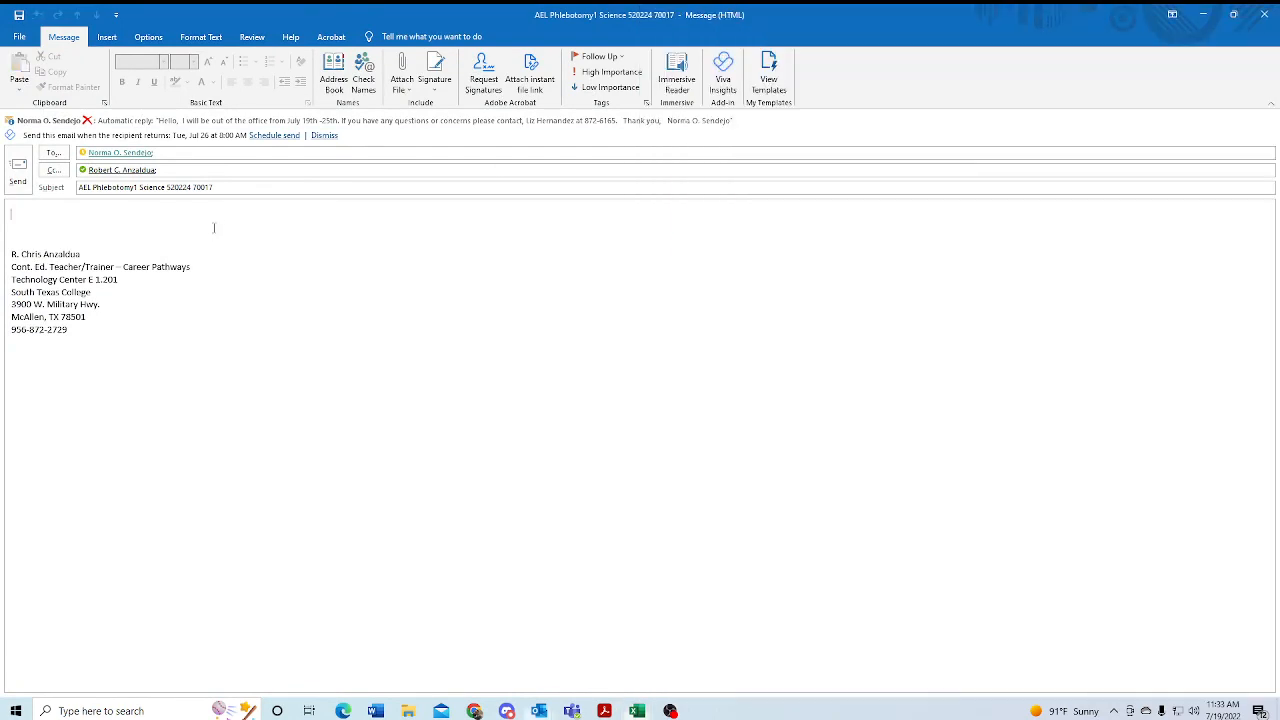
Attach the recent file meetingAttendanceReport(General) (1) from the Downloads folder to the email.
{"action": "left_click", "coordinate": [245, 219]}
{"action": "left_click", "coordinate": [405, 75]}
{"action": "left_click", "coordinate": [443, 127]}
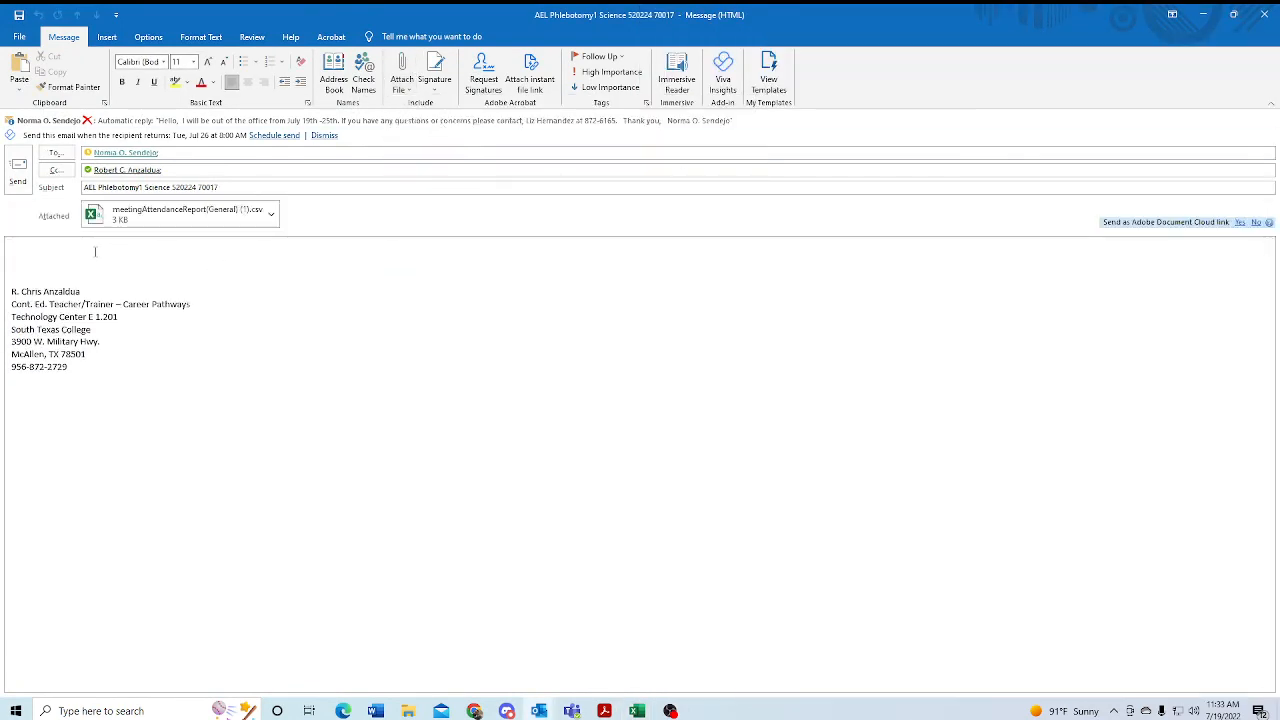
Write "Here you go," followed by the recipient's first name and an exclamation mark as the message body, and send the email.
{"action": "type", "text": "Here"}
{"action": "key", "text": "BackSpace"}
{"action": "key", "text": "BackSpace"}
{"action": "key", "text": "BackSpace"}
{"action": "type", "text": "Here "}
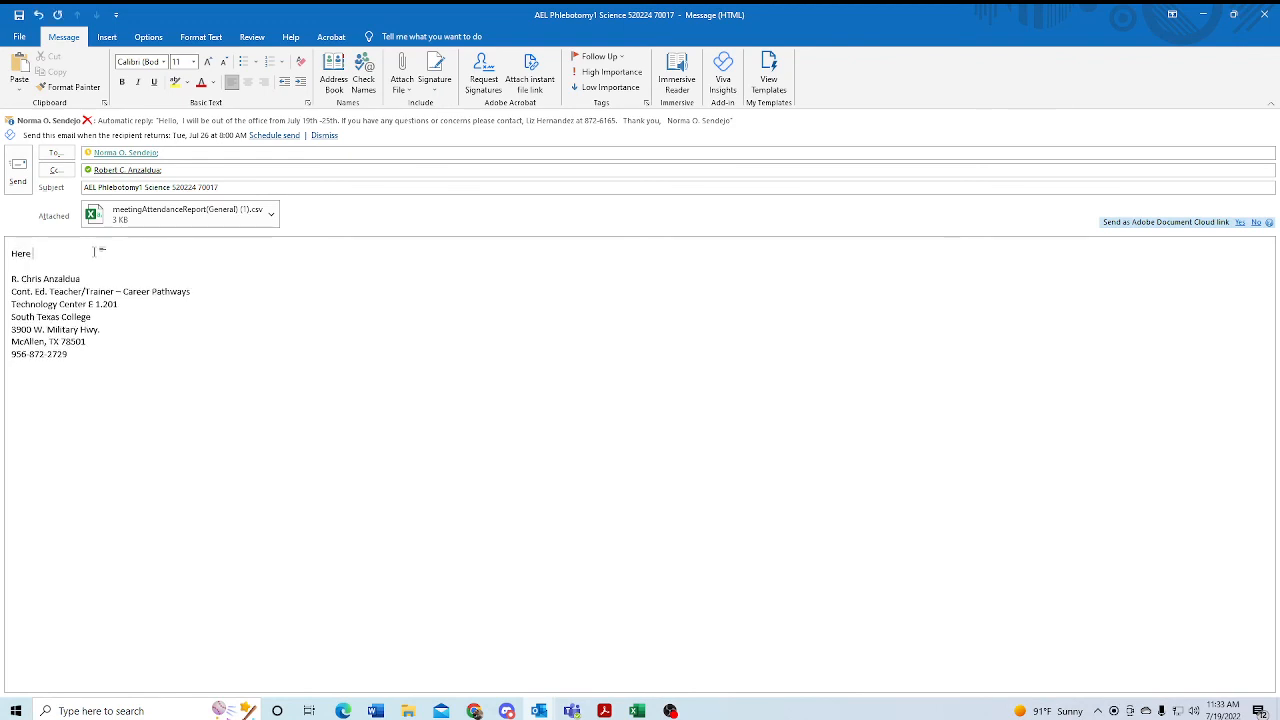
{"action": "type", "text": "YOU"}
{"action": "key", "text": "BackSpace"}
{"action": "key", "text": "BackSpace"}
{"action": "type", "text": "you go, Norma!"}
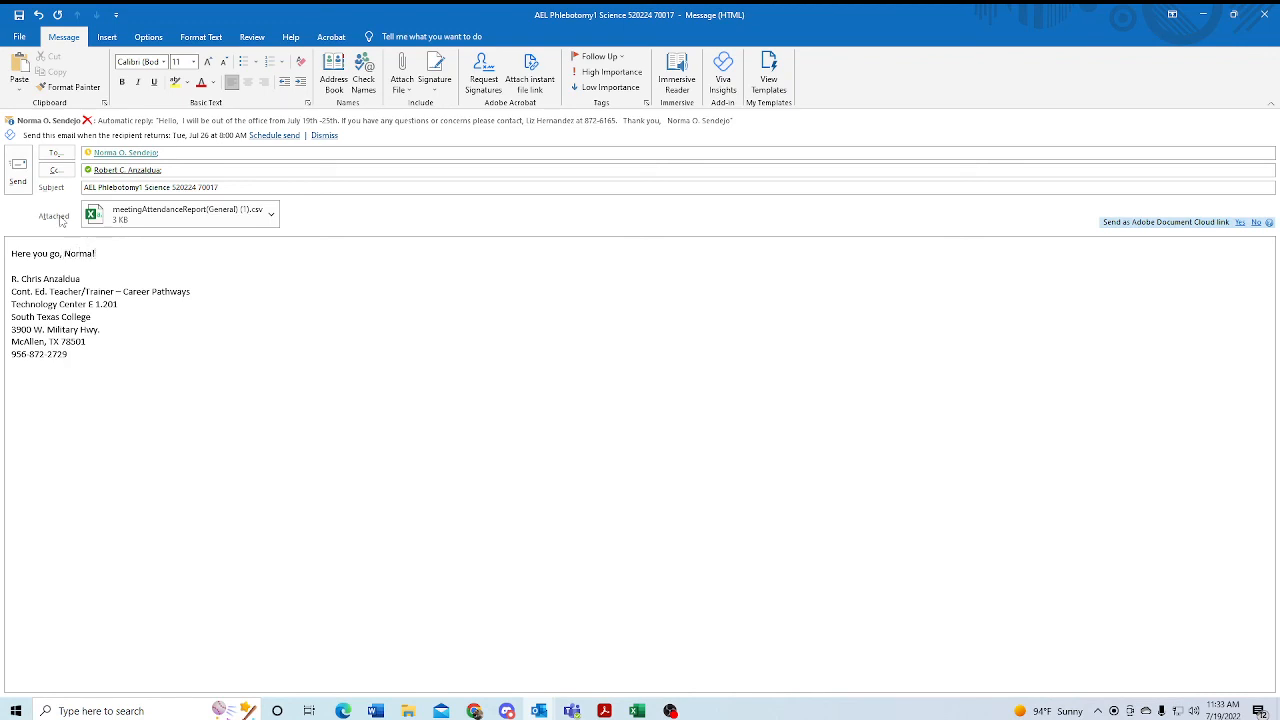
{"action": "left_click", "coordinate": [18, 182]}
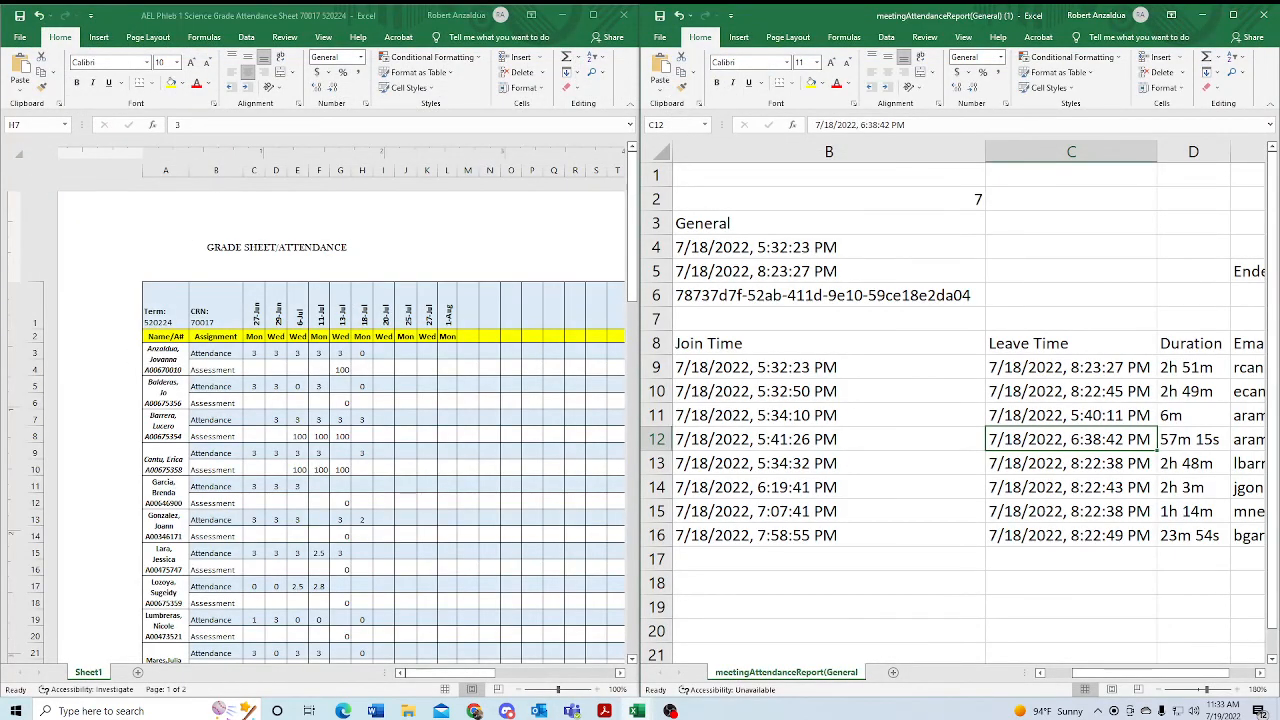